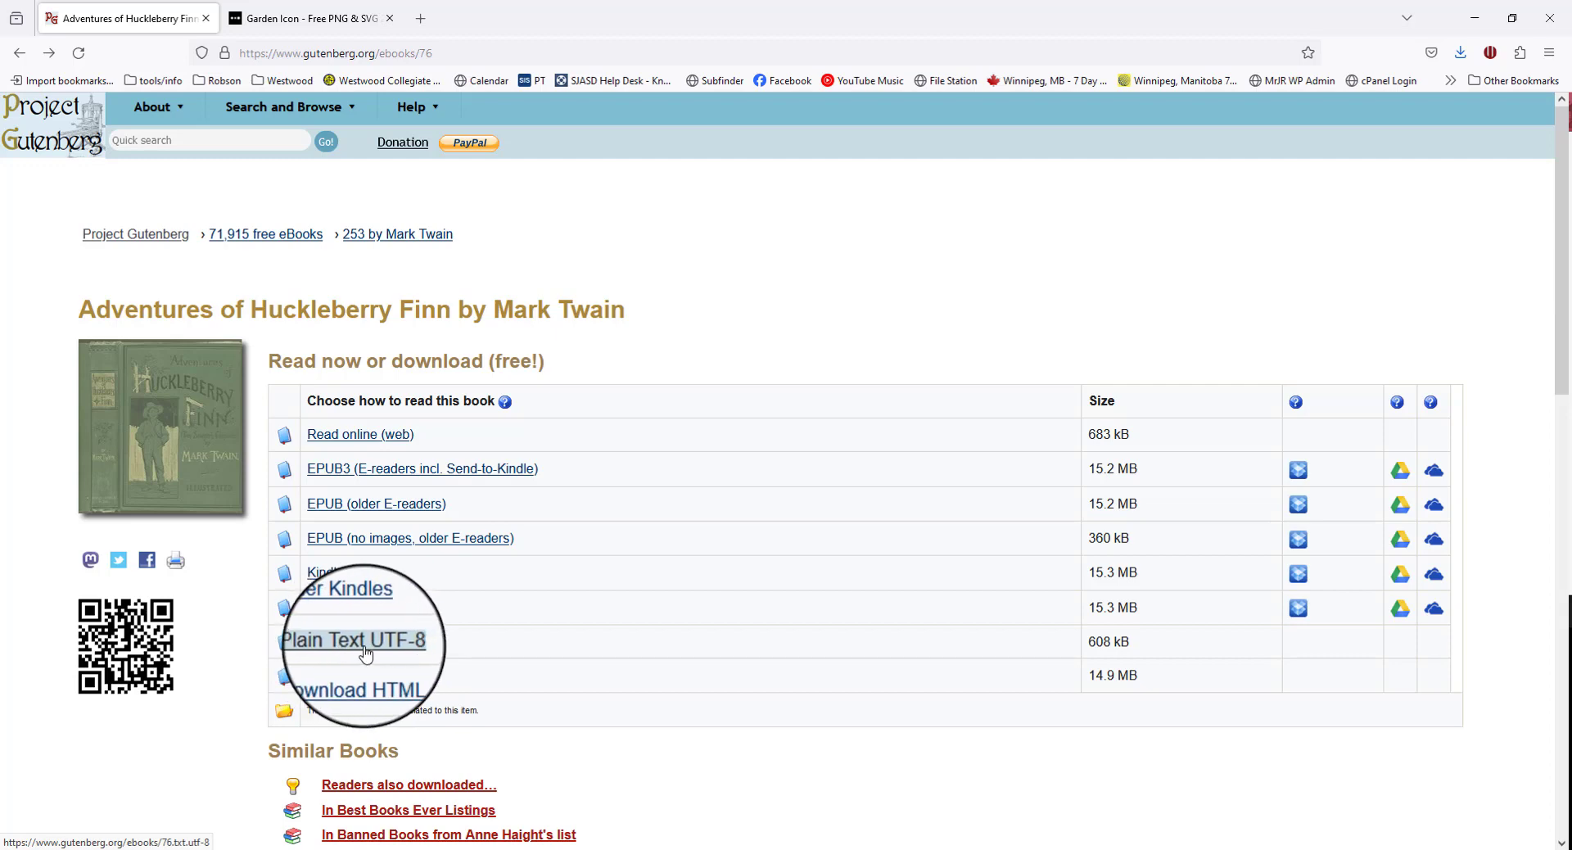
pyautogui.rightClick(366, 653)
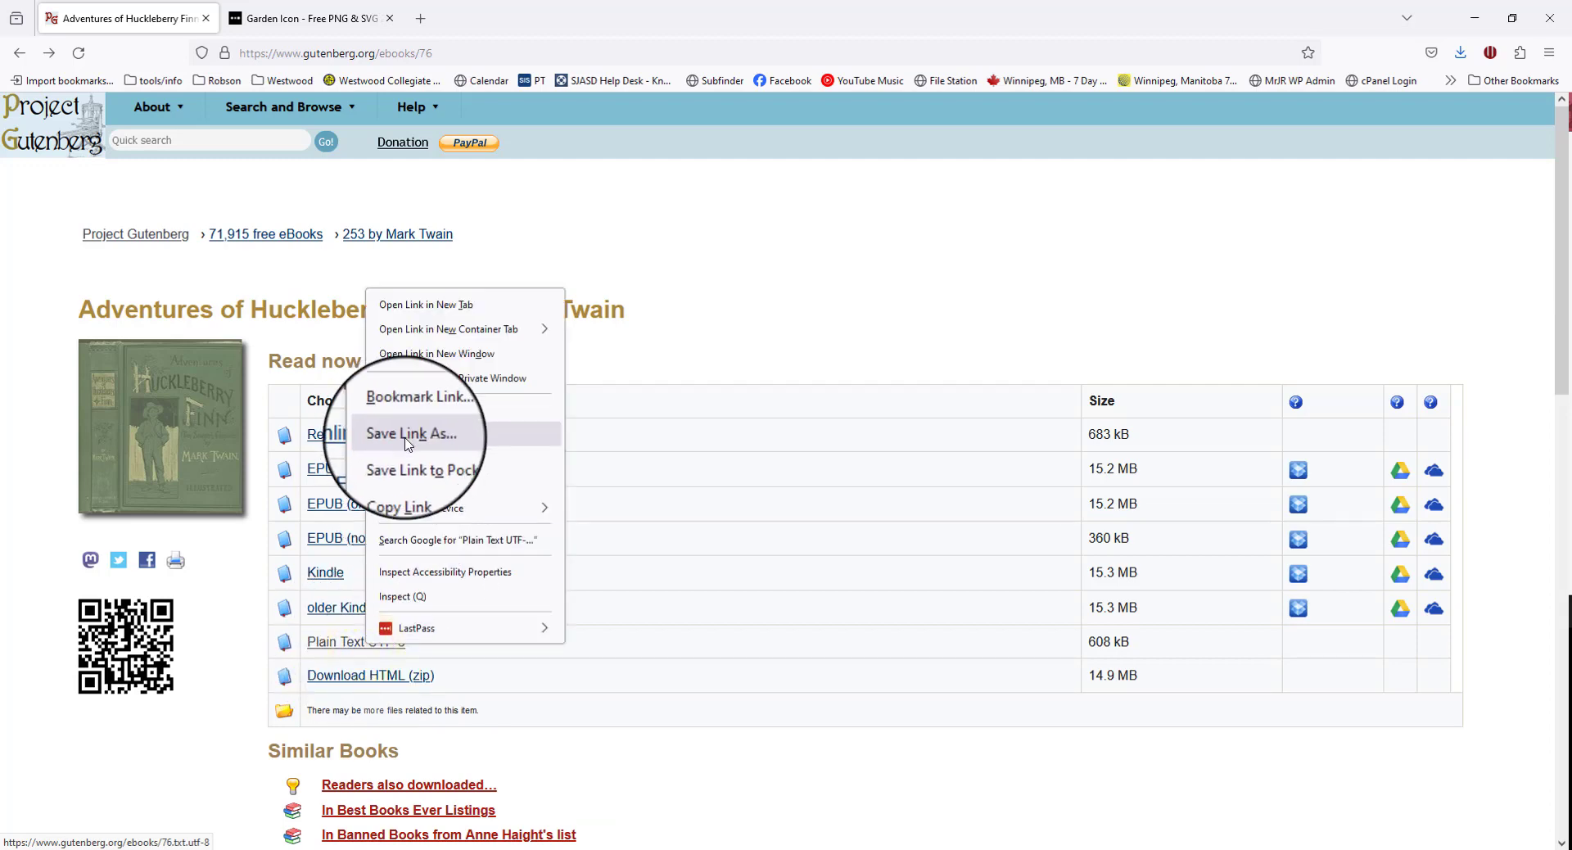
pyautogui.click(407, 440)
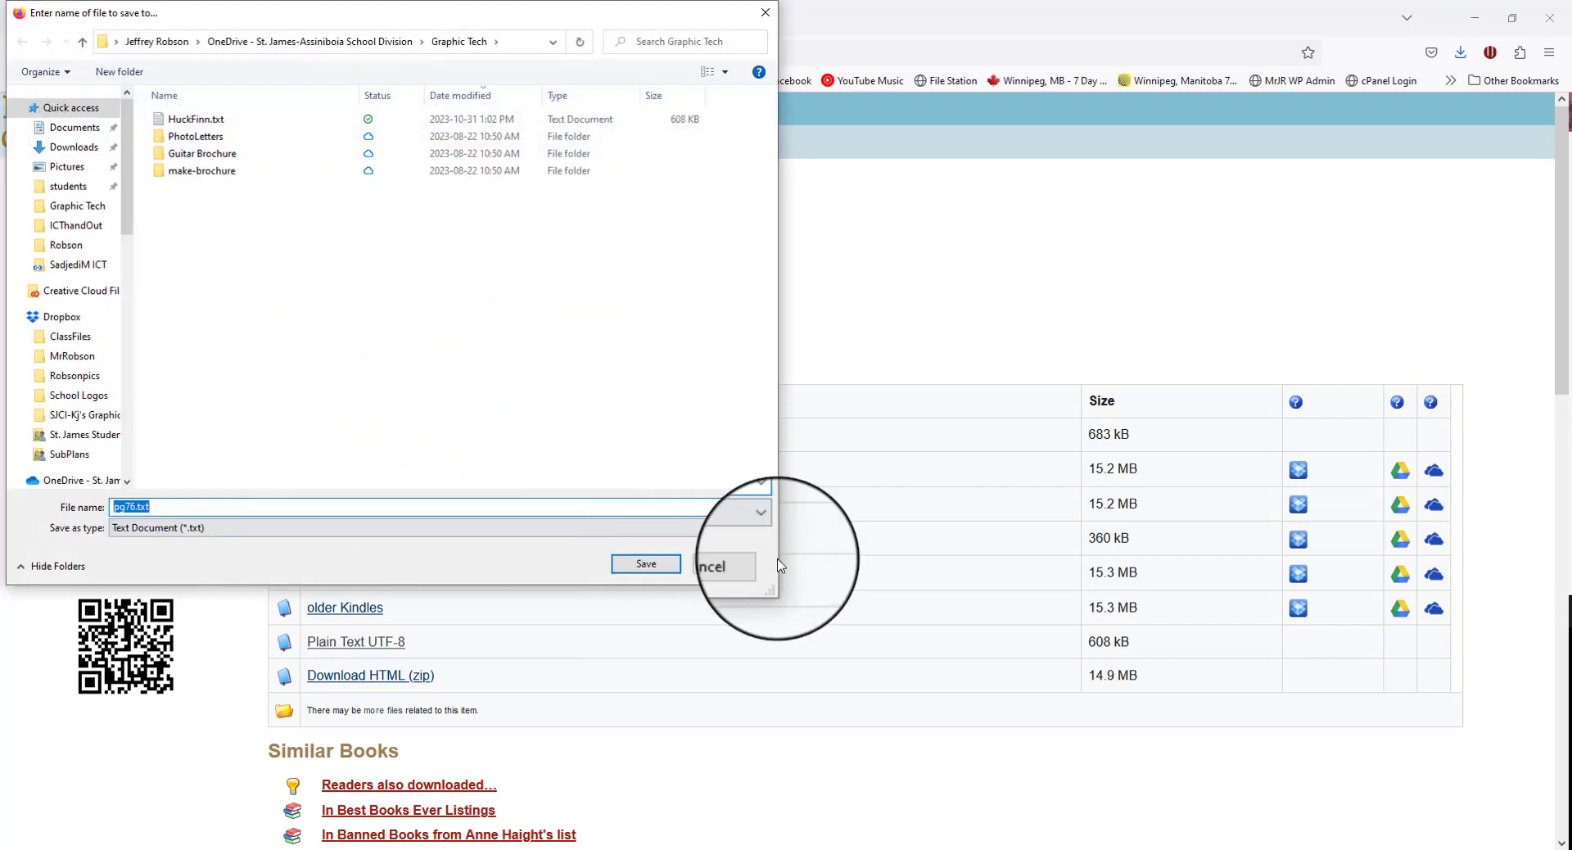
pyautogui.click(720, 564)
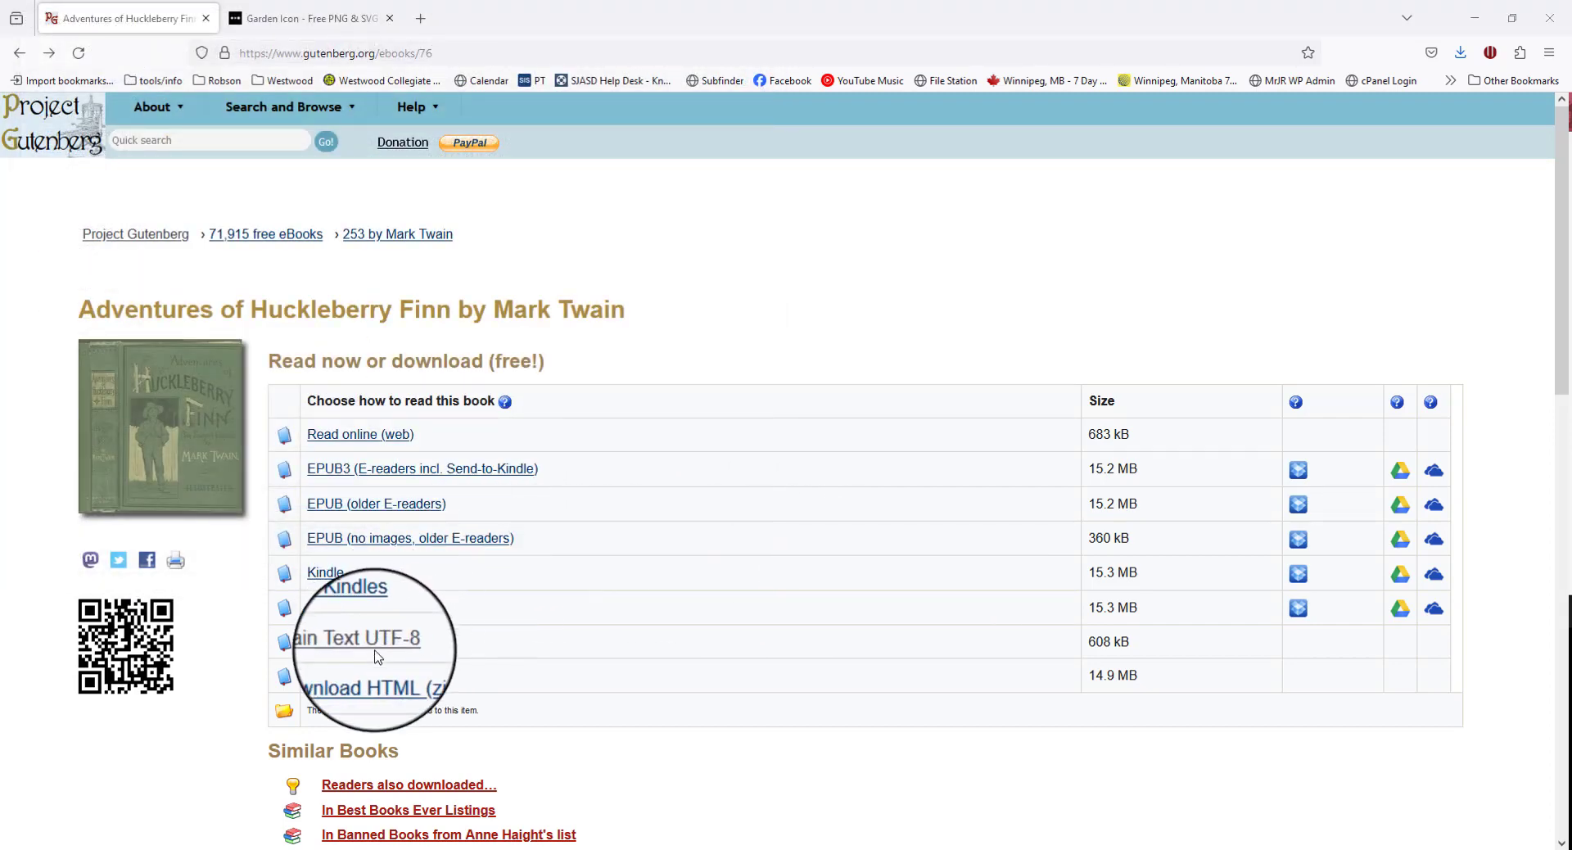
# Step: View the book's Plain Text UTF-8 version and its save options without saving, and return to the book page
pyautogui.click(376, 645)
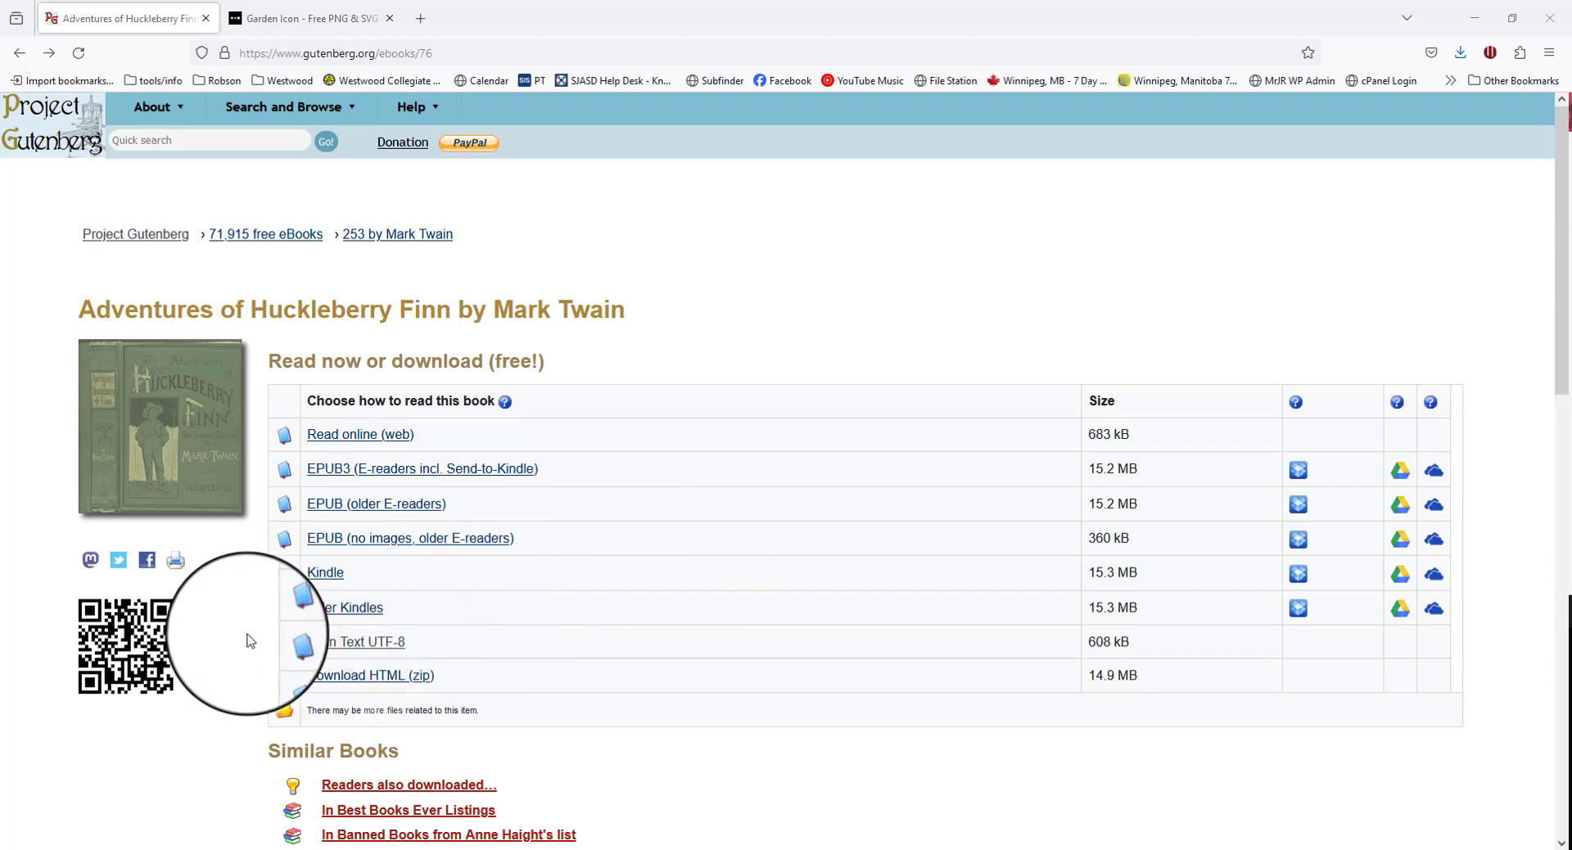
pyautogui.click(352, 641)
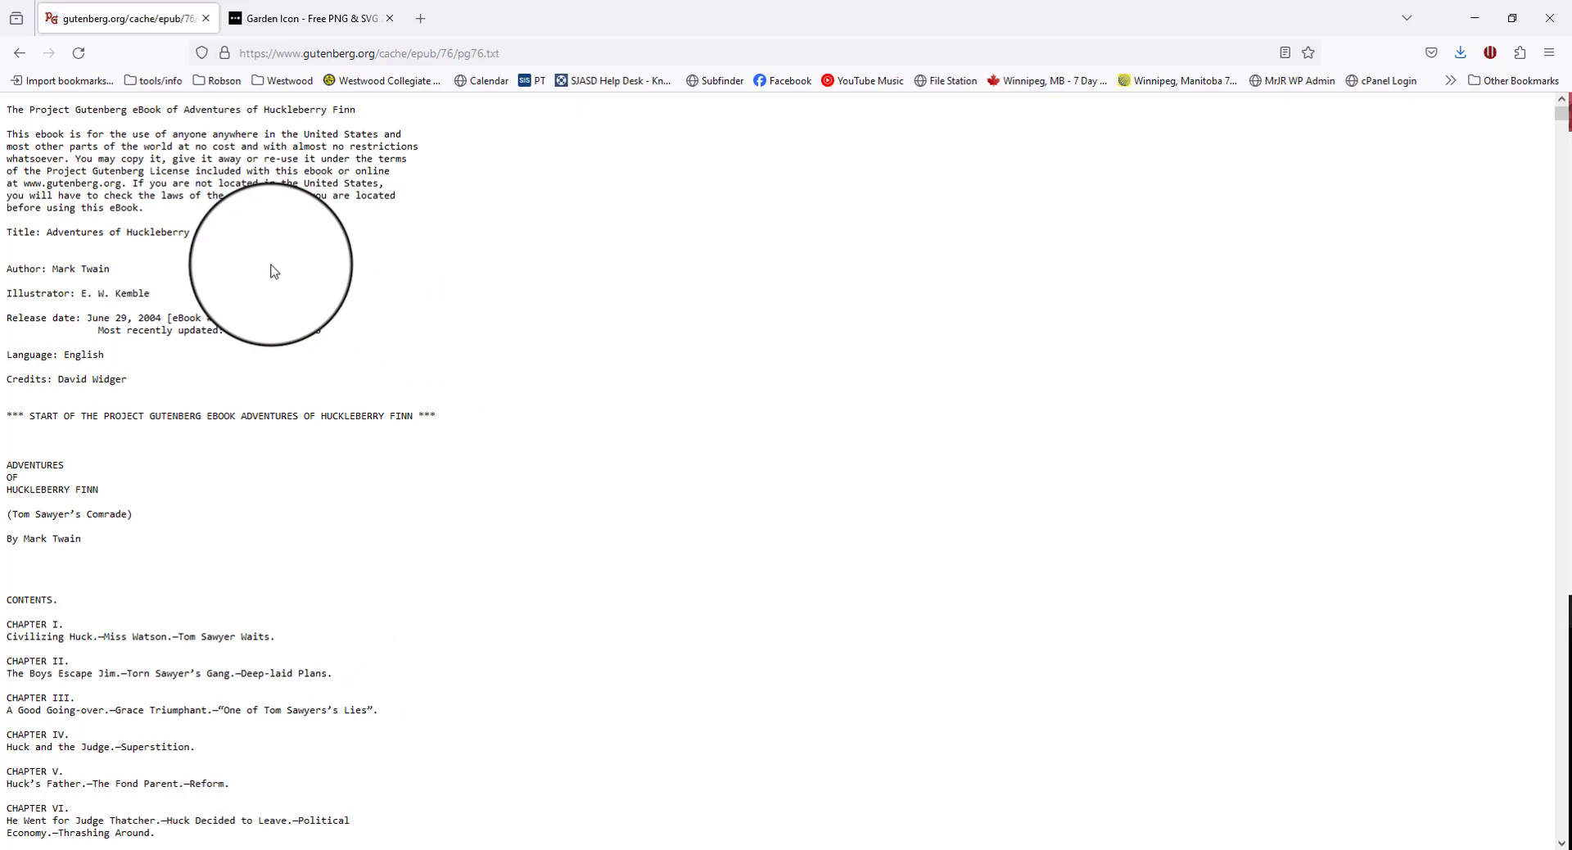
pyautogui.hotkey('ctrl', 's')
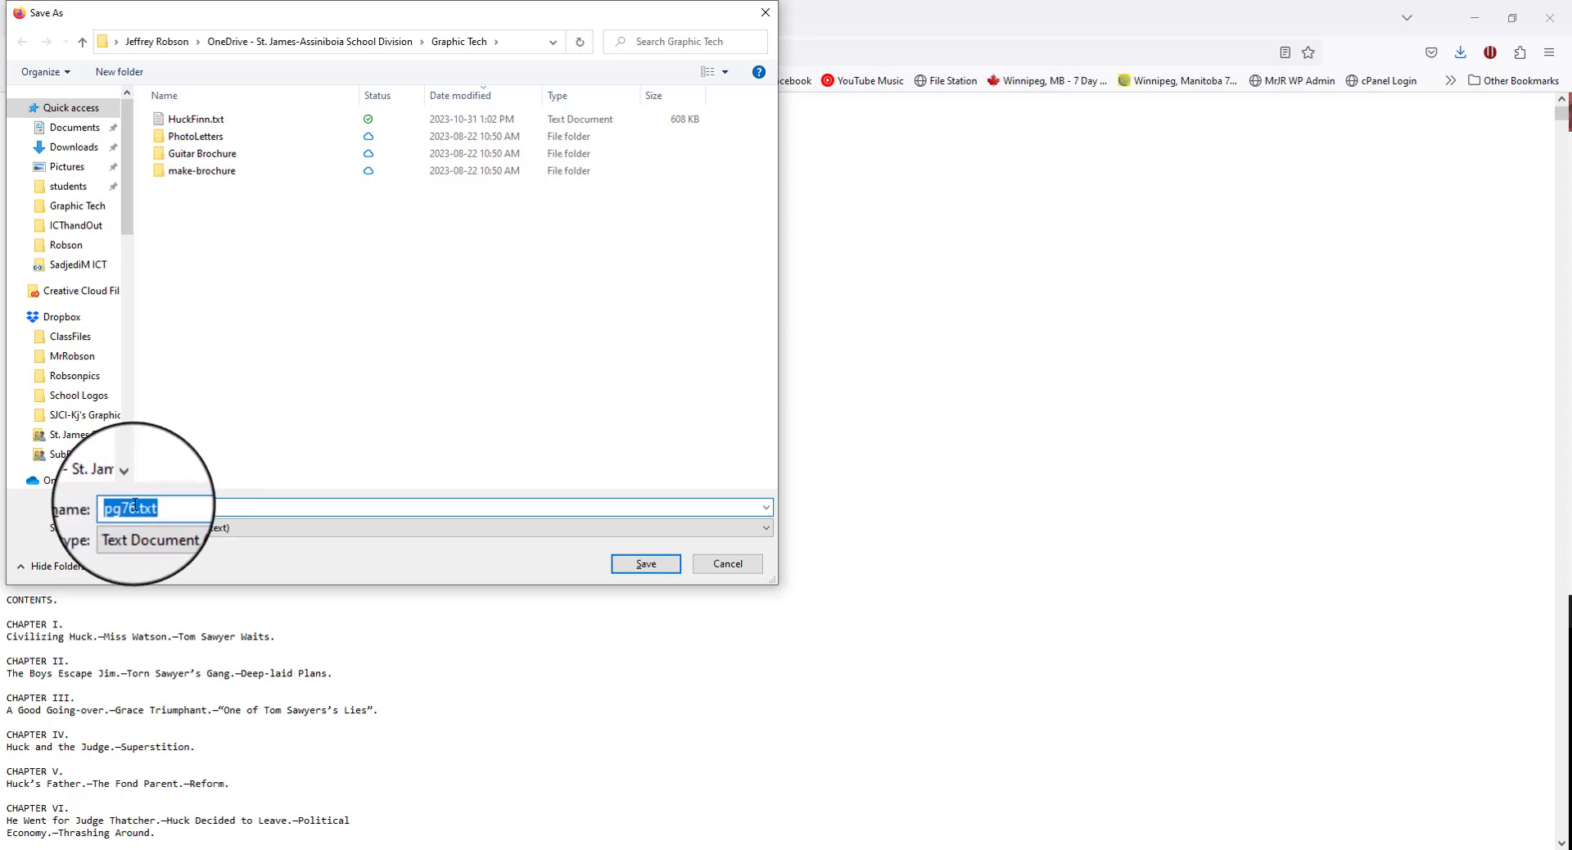
pyautogui.click(738, 562)
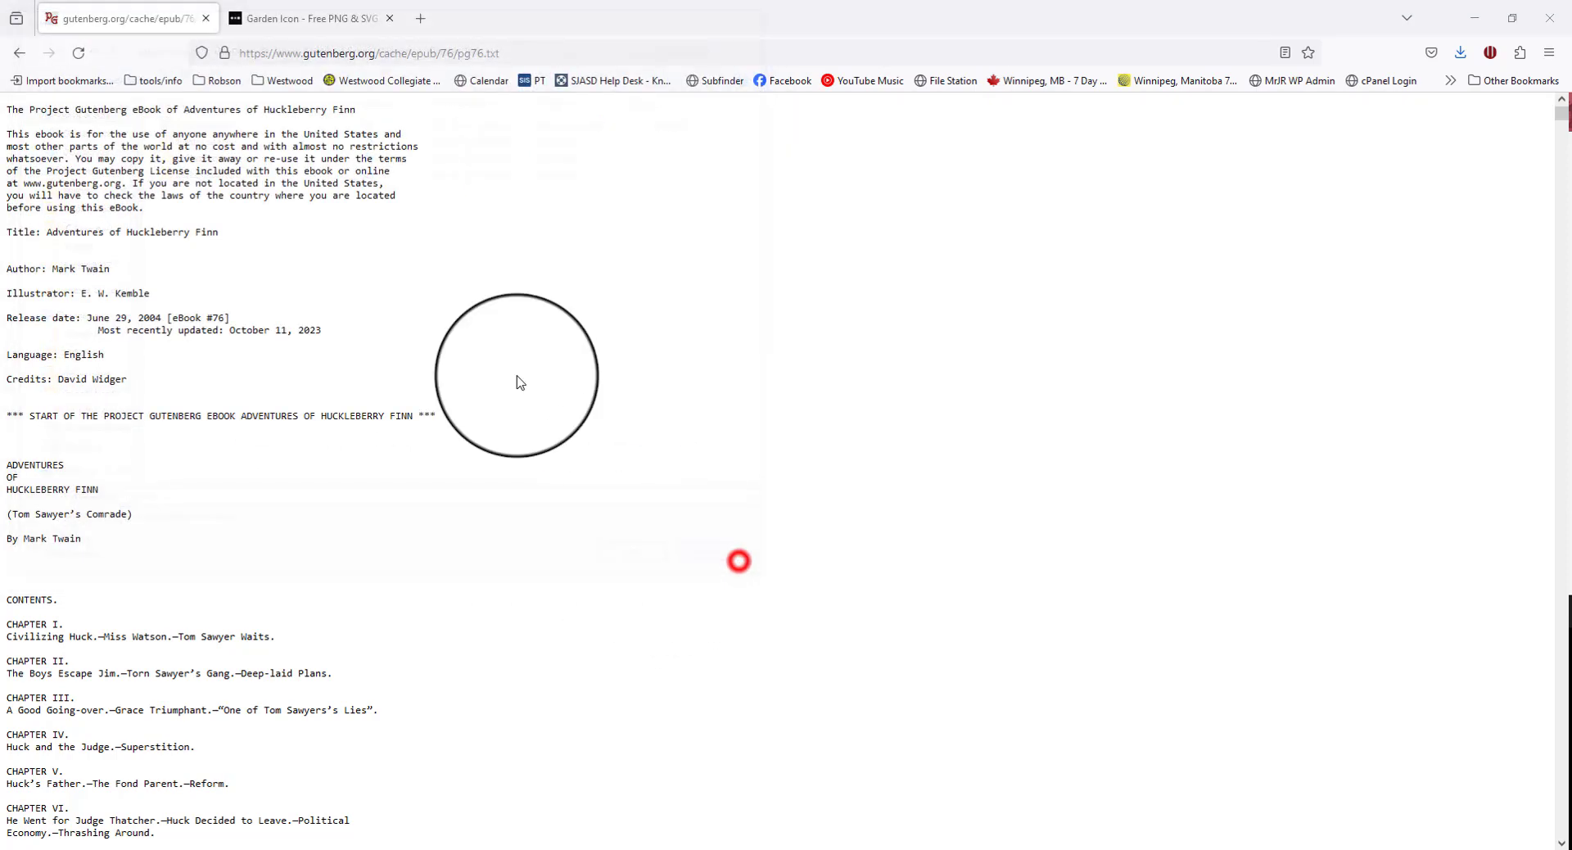
pyautogui.click(22, 61)
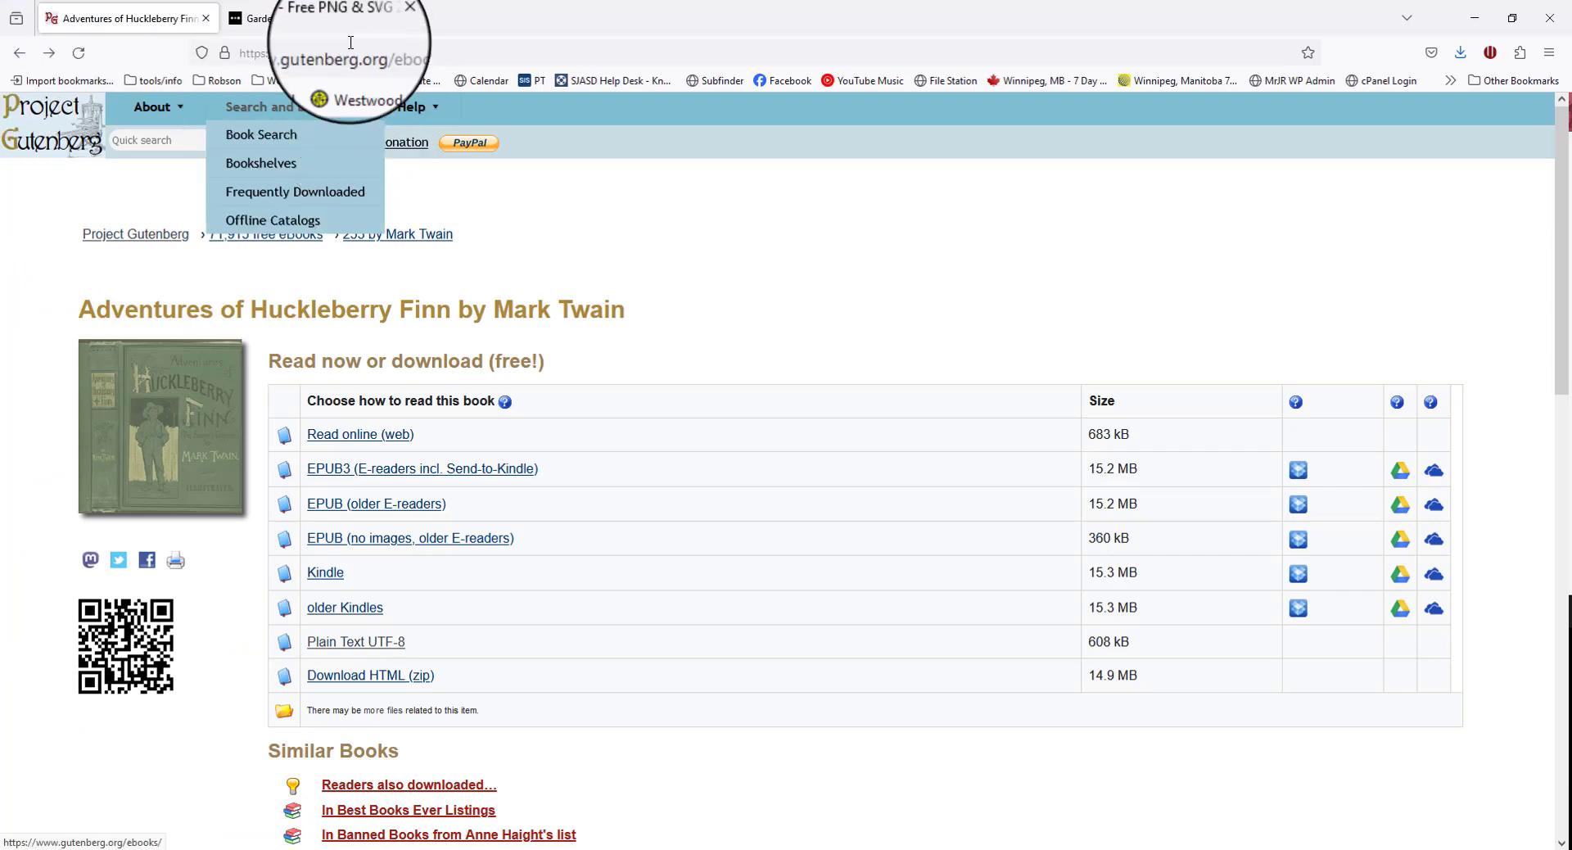
# Step: Switch to the Garden icon page on Noun Project and open the site's home page
pyautogui.click(344, 16)
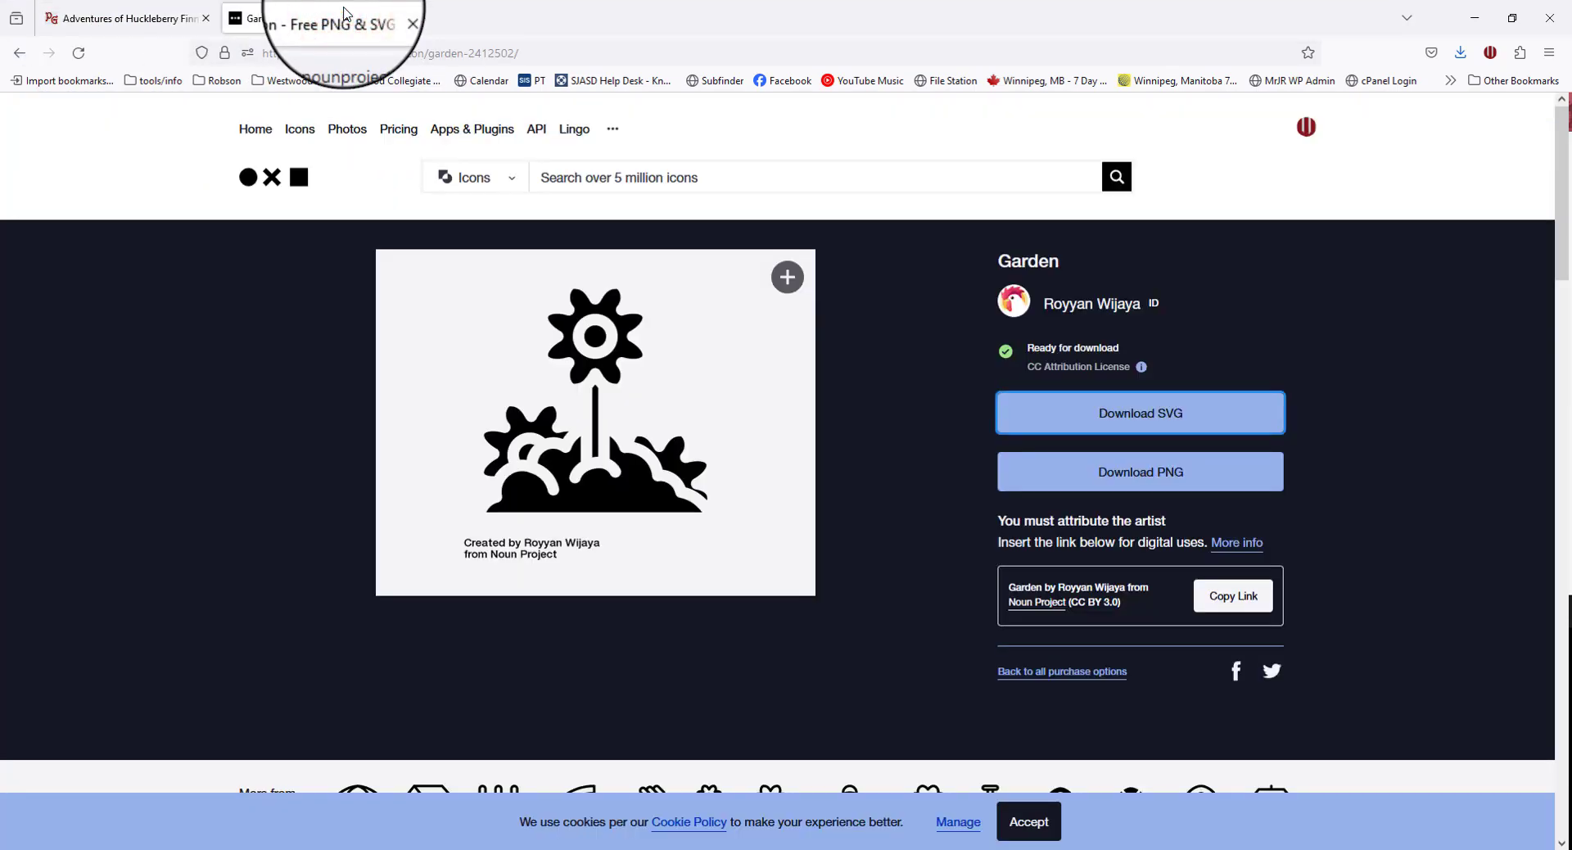
pyautogui.click(255, 130)
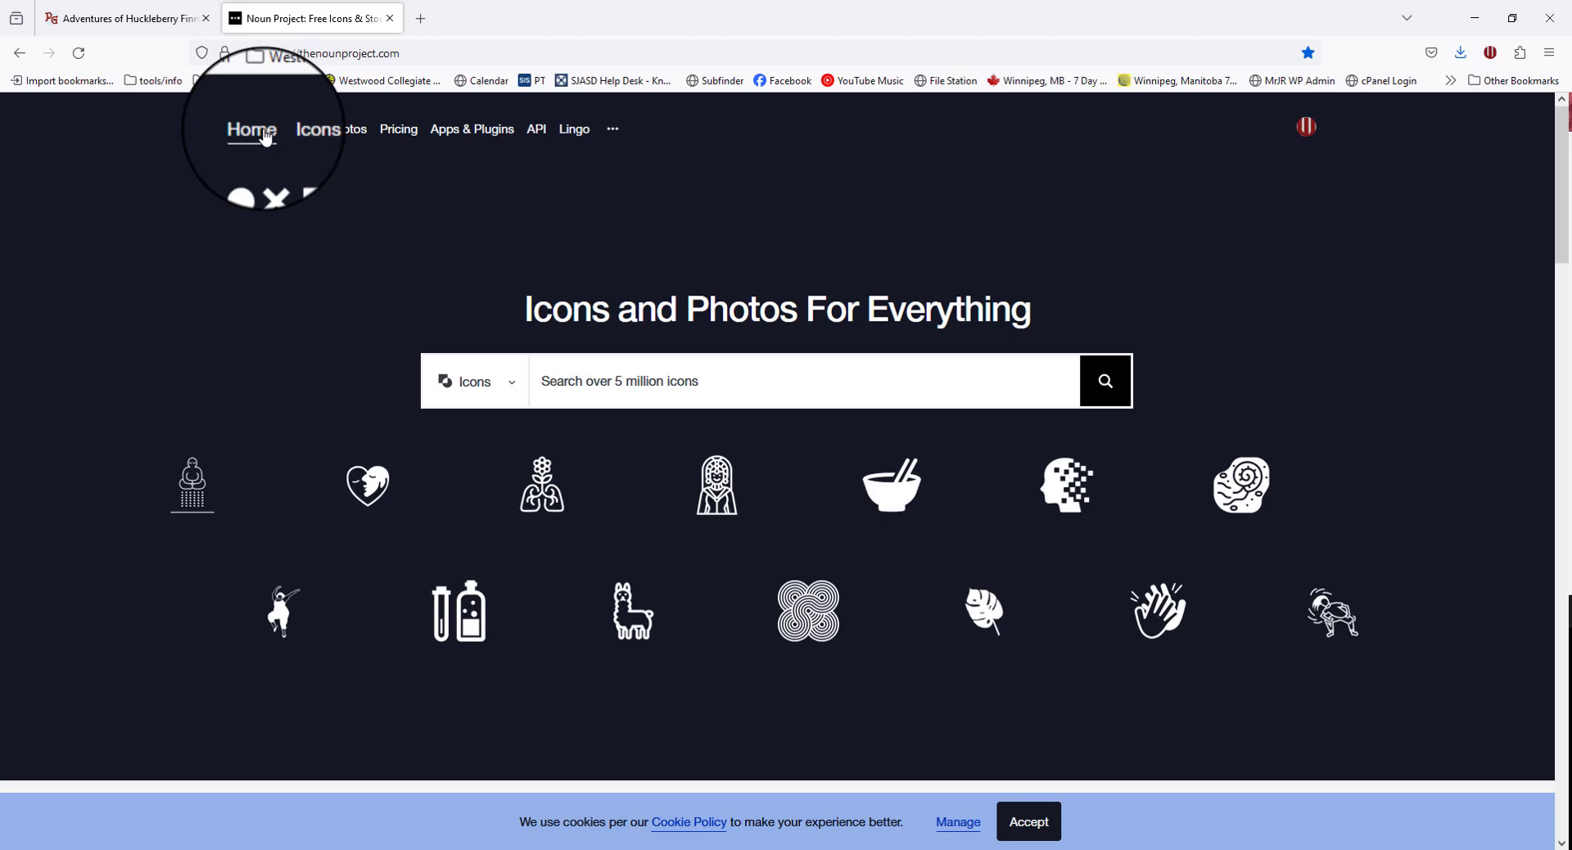
# Step: Switch to InDesign and examine the contents, illustrations list and chapter opening pages of bookLayout.indd
pyautogui.hotkey('alt', 'Tab')
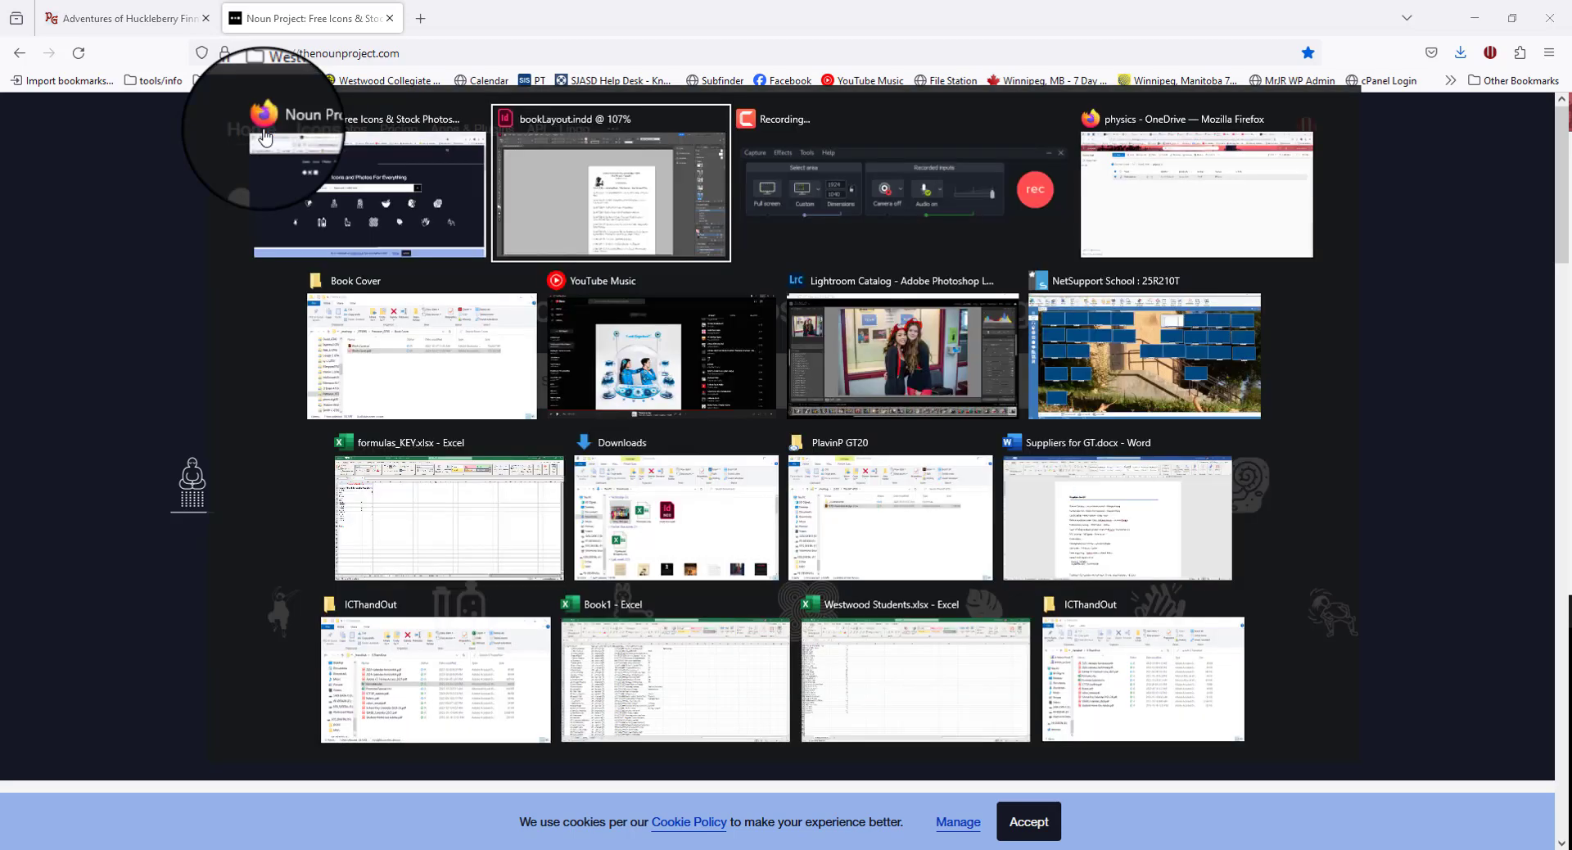
pyautogui.scroll(-10, 824, 352)
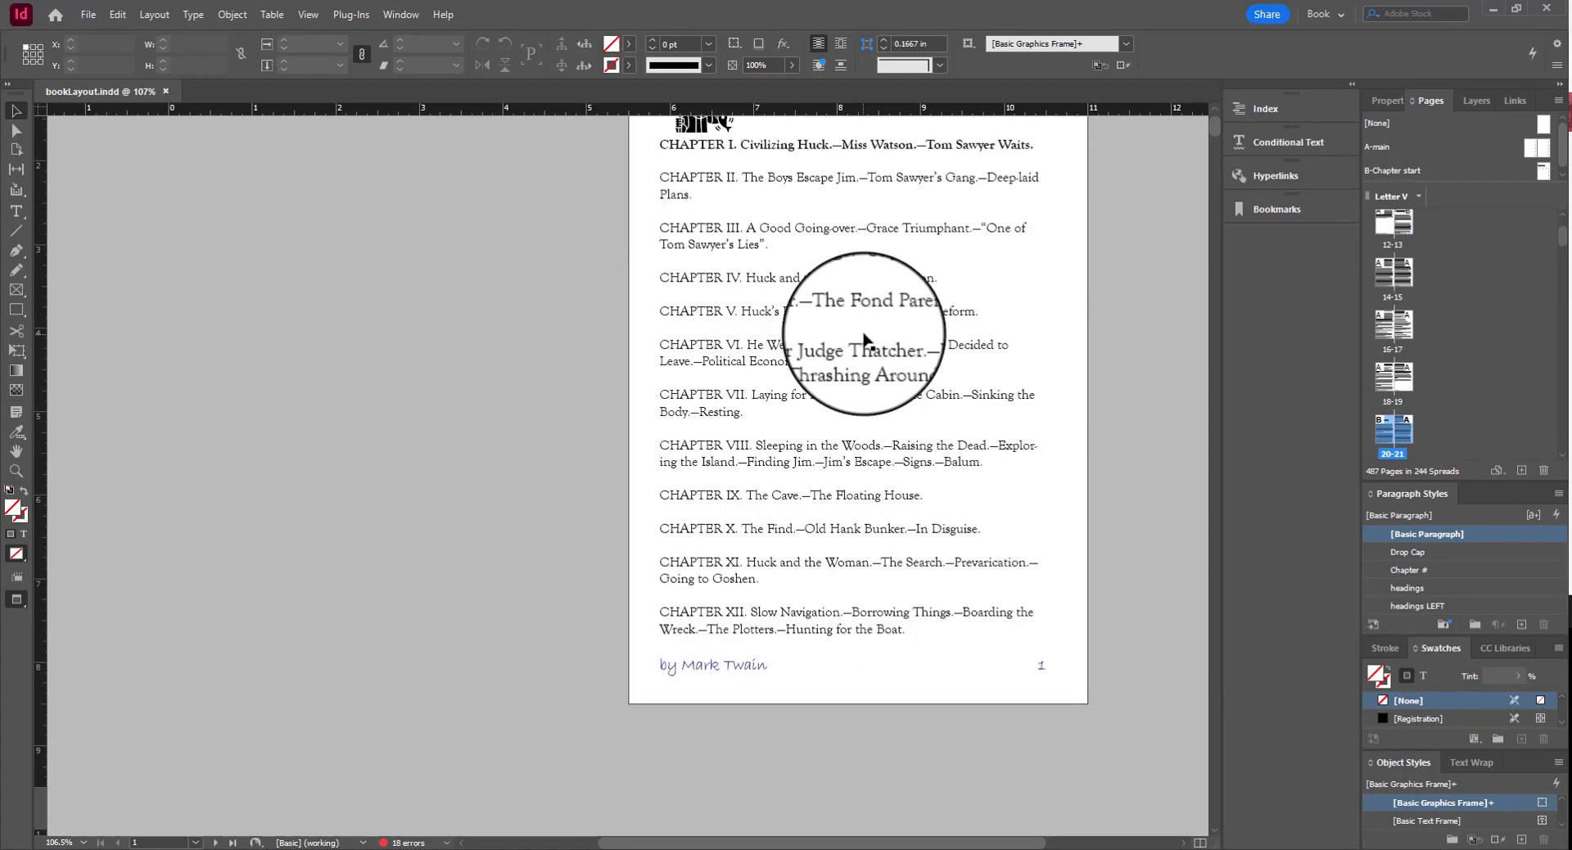
pyautogui.scroll(-10, 874, 337)
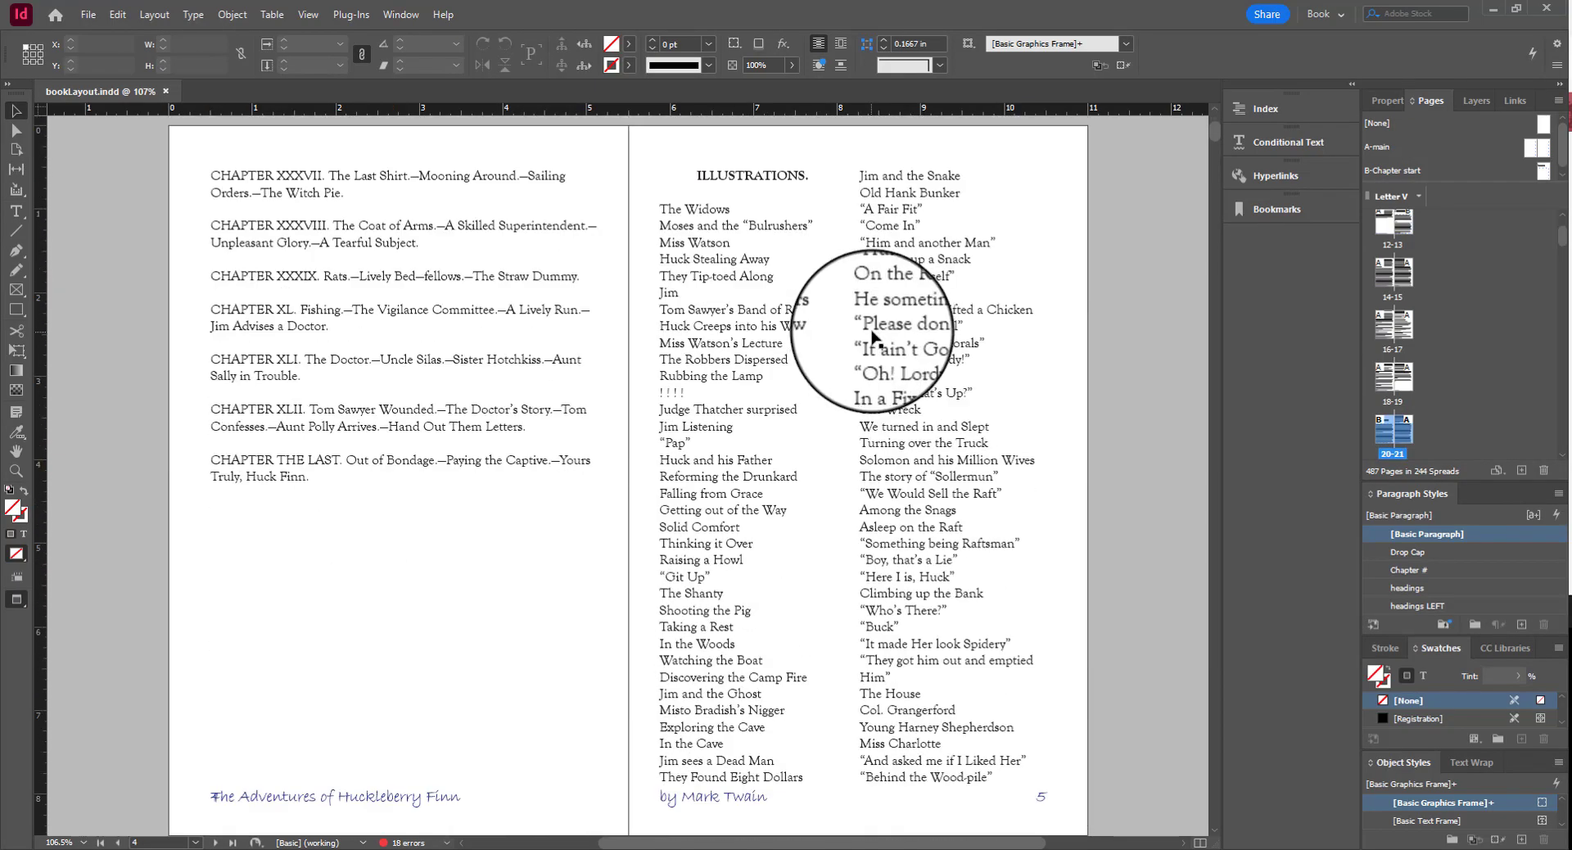
pyautogui.scroll(-15, 874, 332)
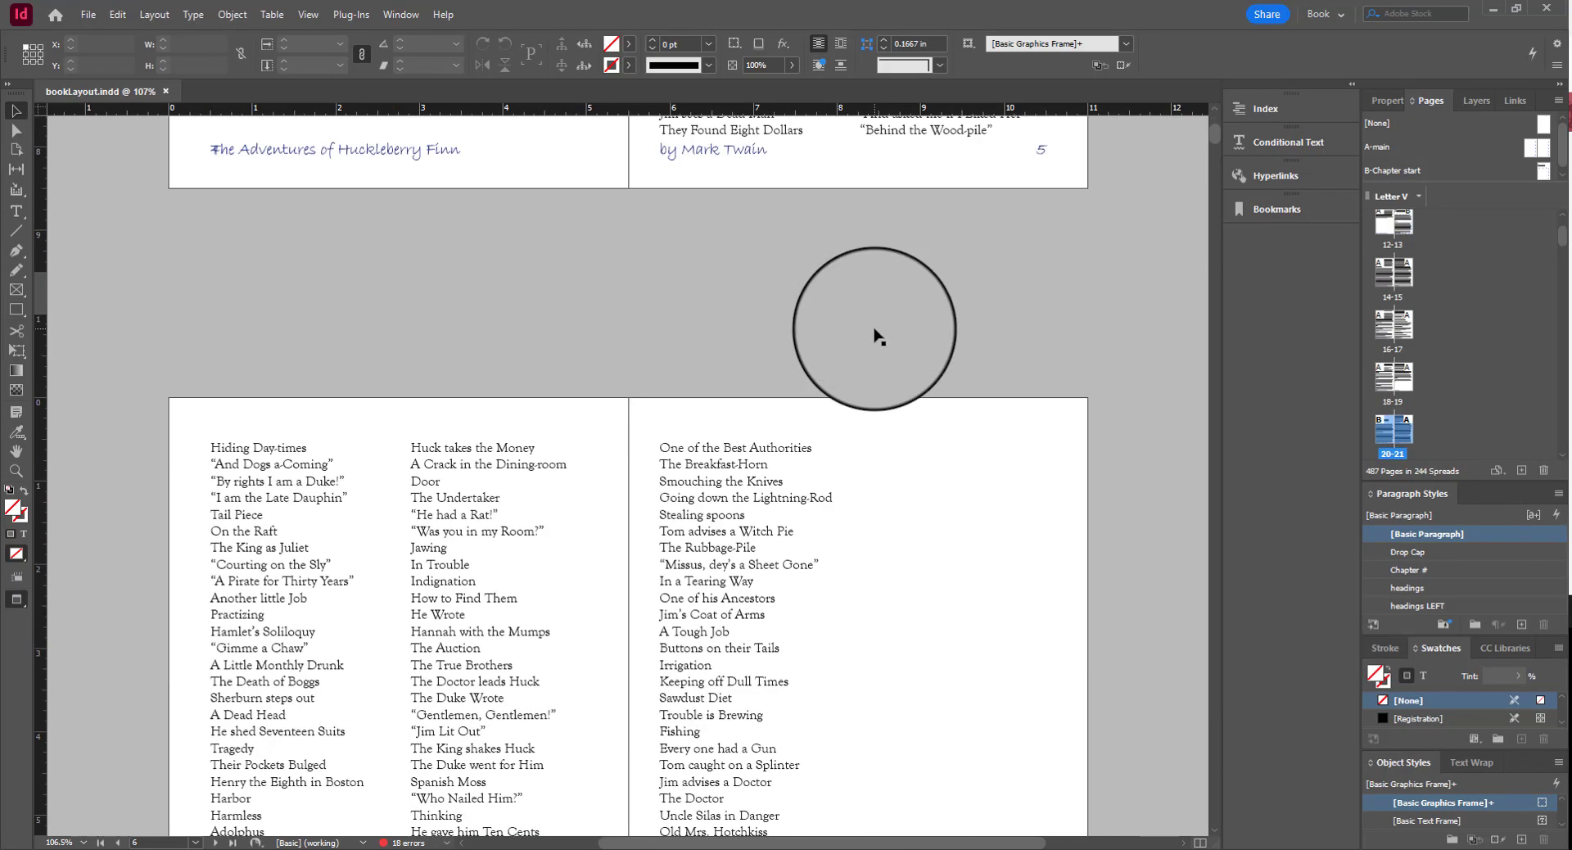
pyautogui.scroll(-15, 877, 335)
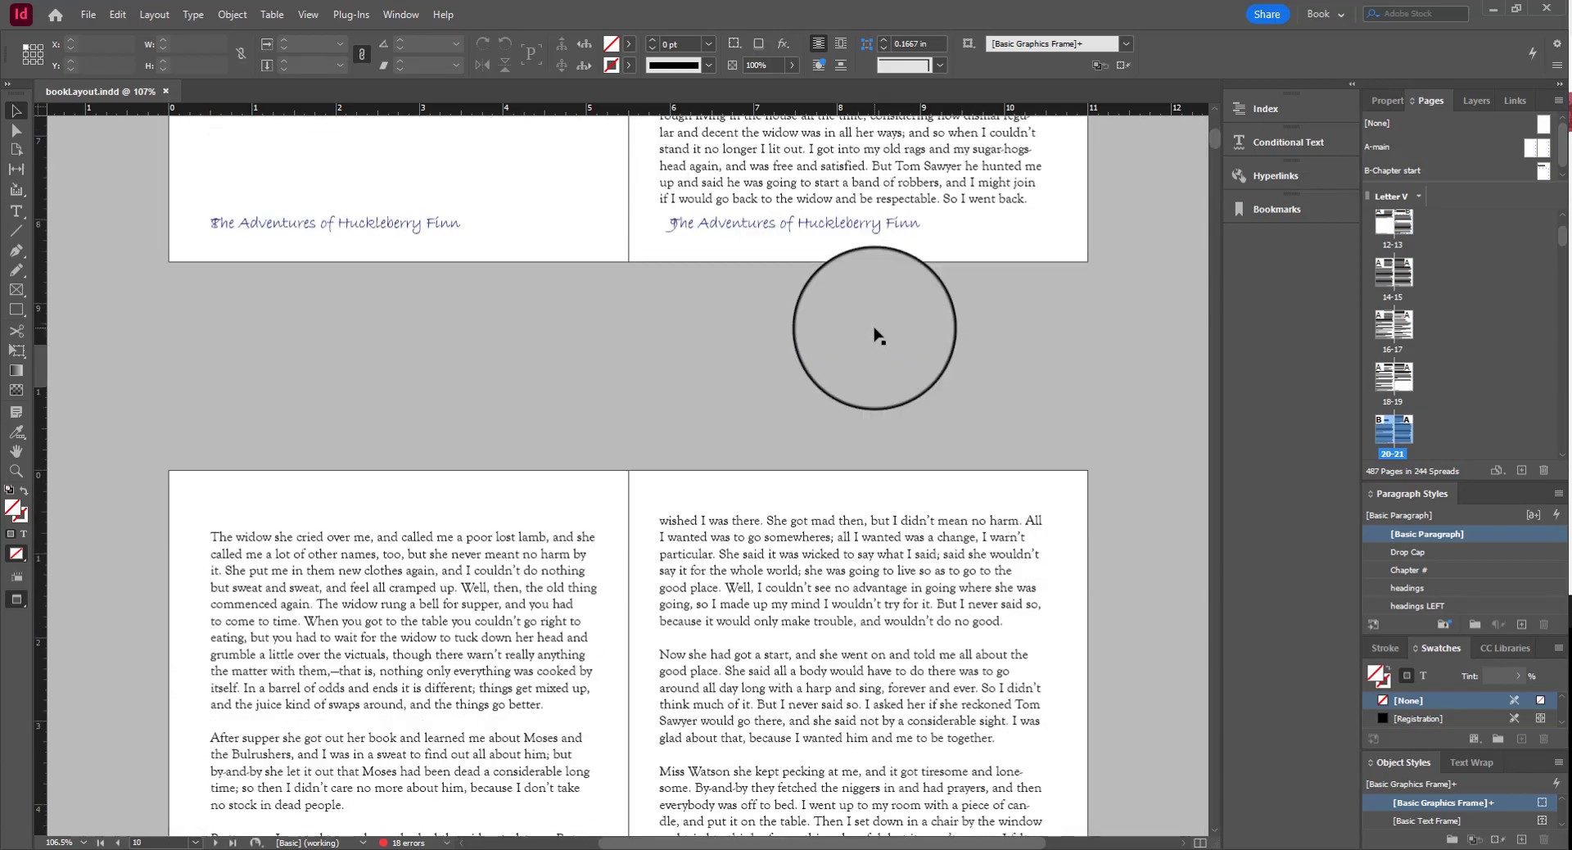
pyautogui.scroll(-3, 876, 334)
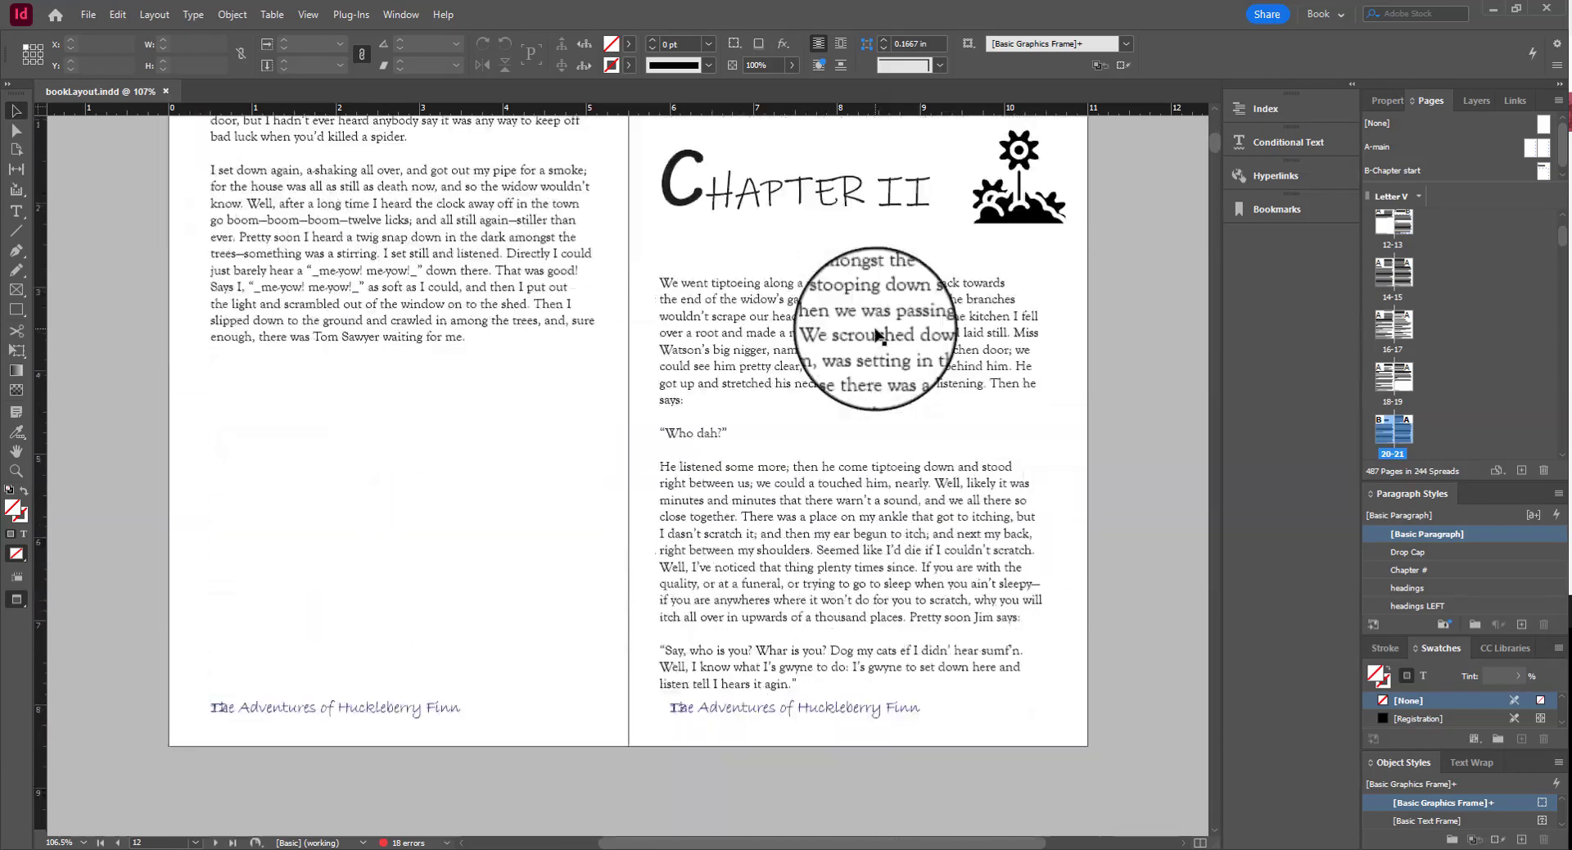
pyautogui.scroll(15, 876, 334)
pyautogui.scroll(15, 876, 334)
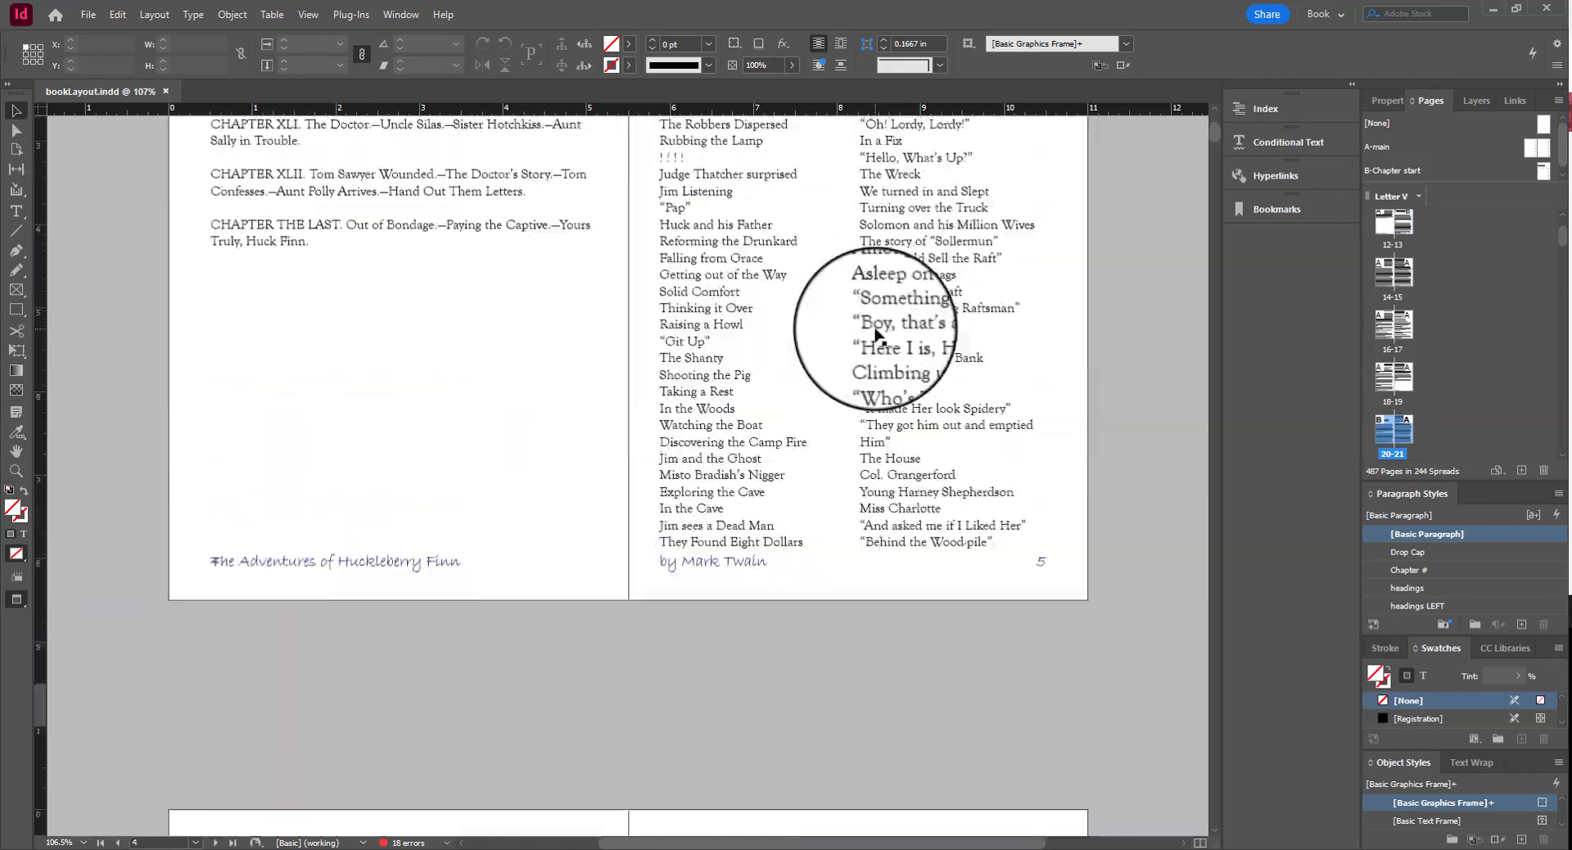
pyautogui.scroll(8, 877, 335)
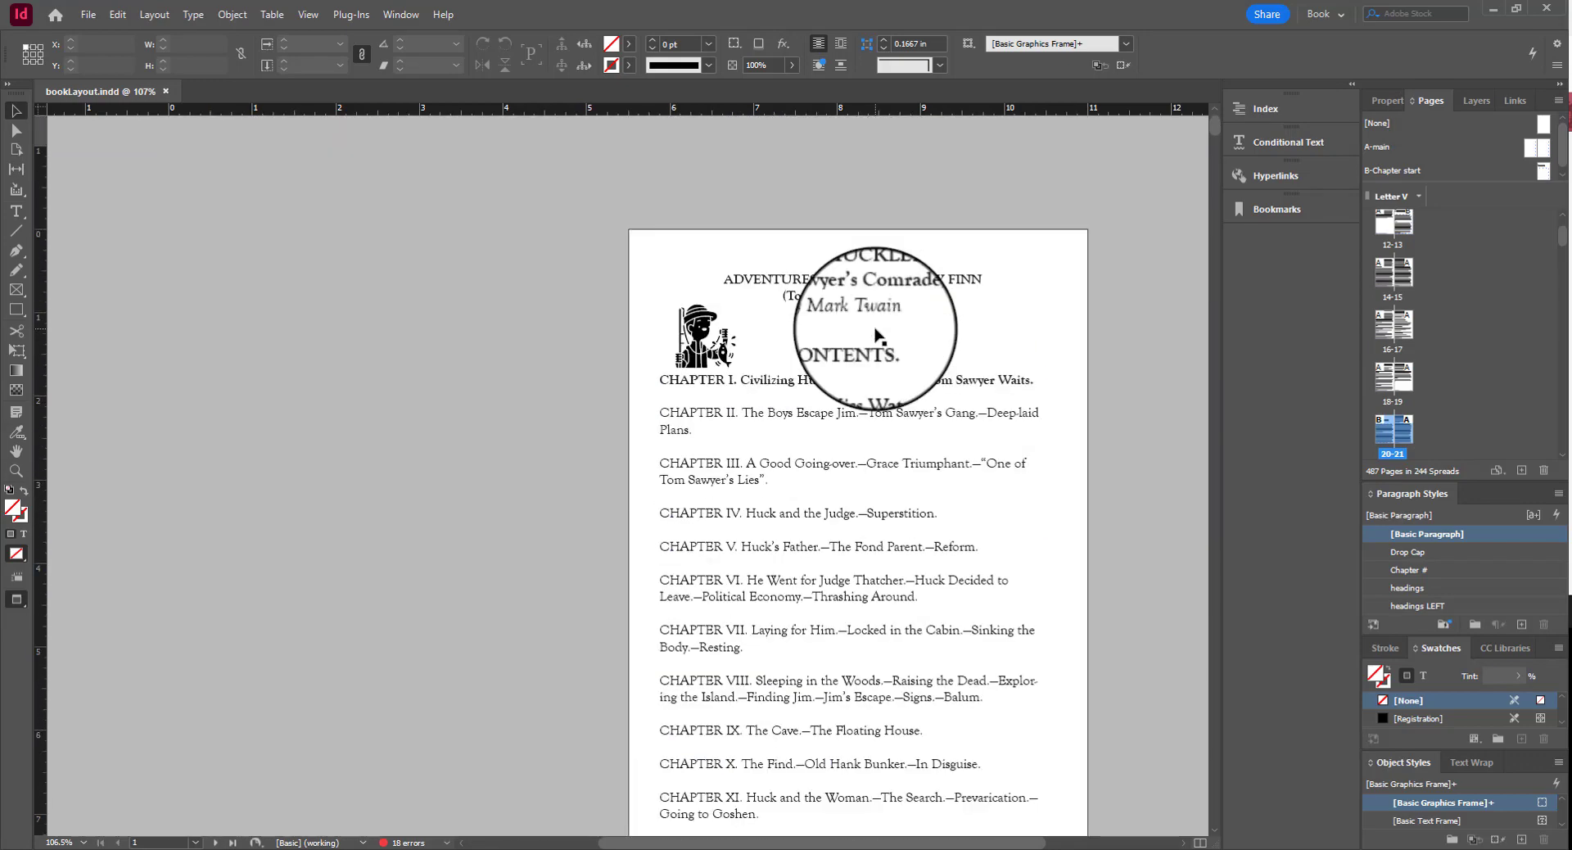
pyautogui.scroll(-1, 877, 335)
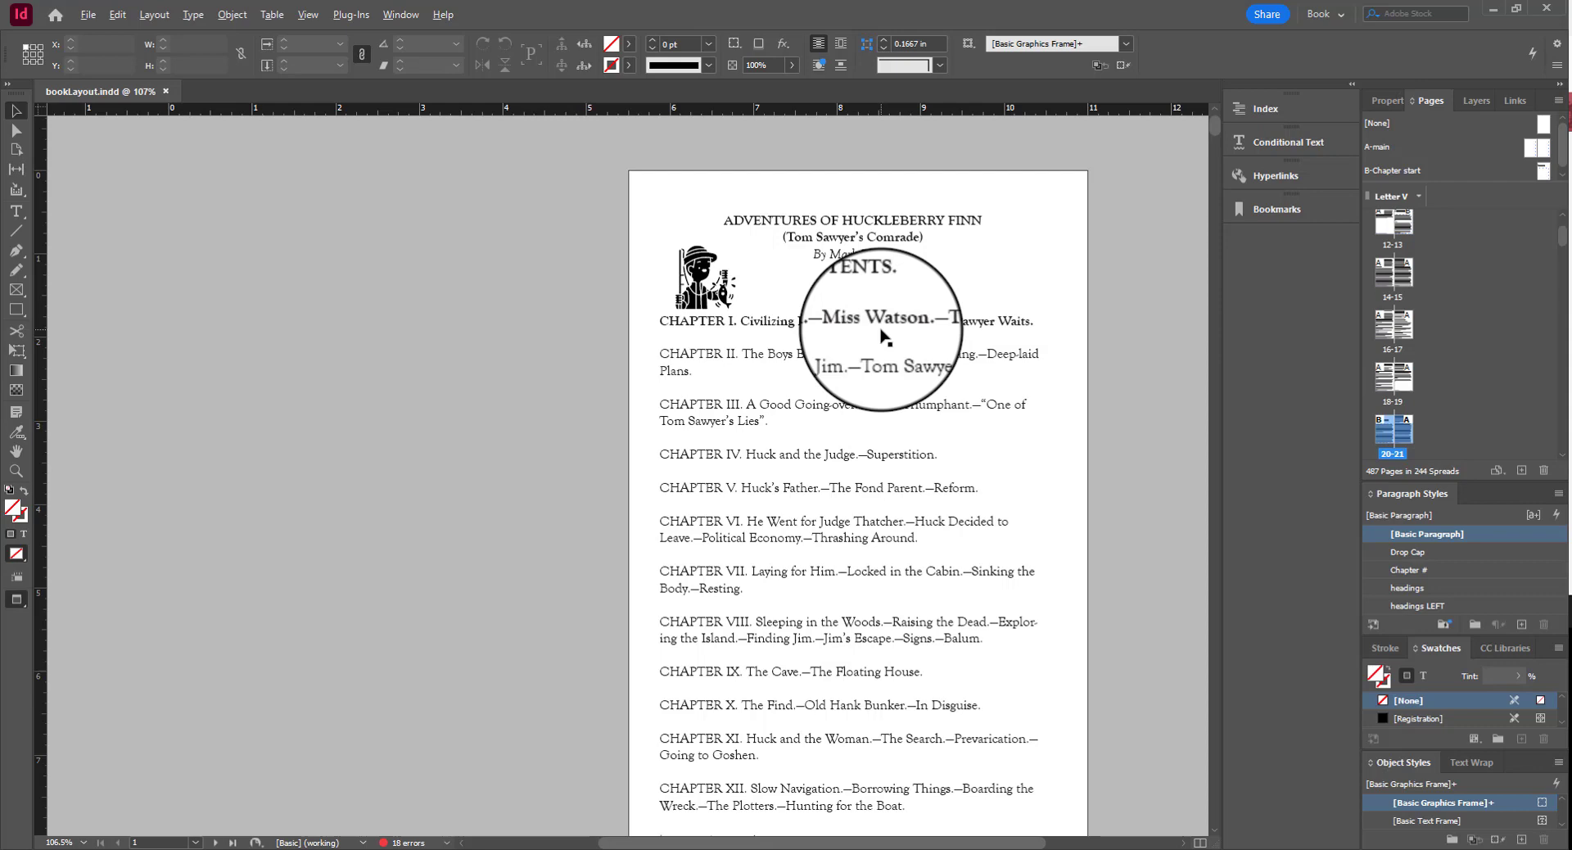
pyautogui.hotkey('alt', 'Tab')
pyautogui.hotkey('alt', 'Tab')
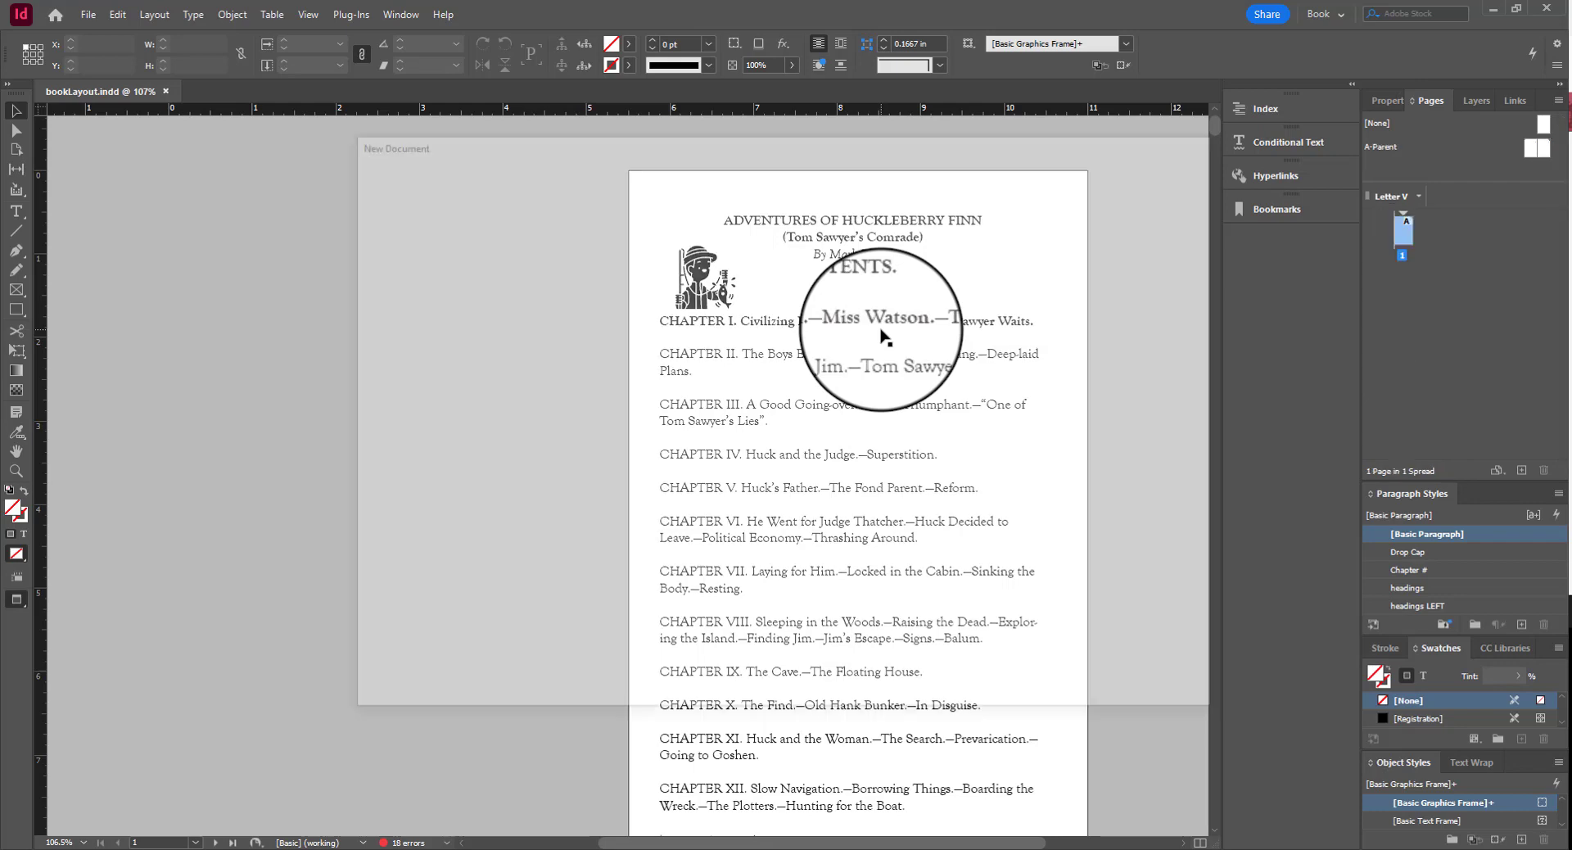
# Step: Start a new print document based on the Letter - Half preset
pyautogui.hotkey('ctrl', 'n')
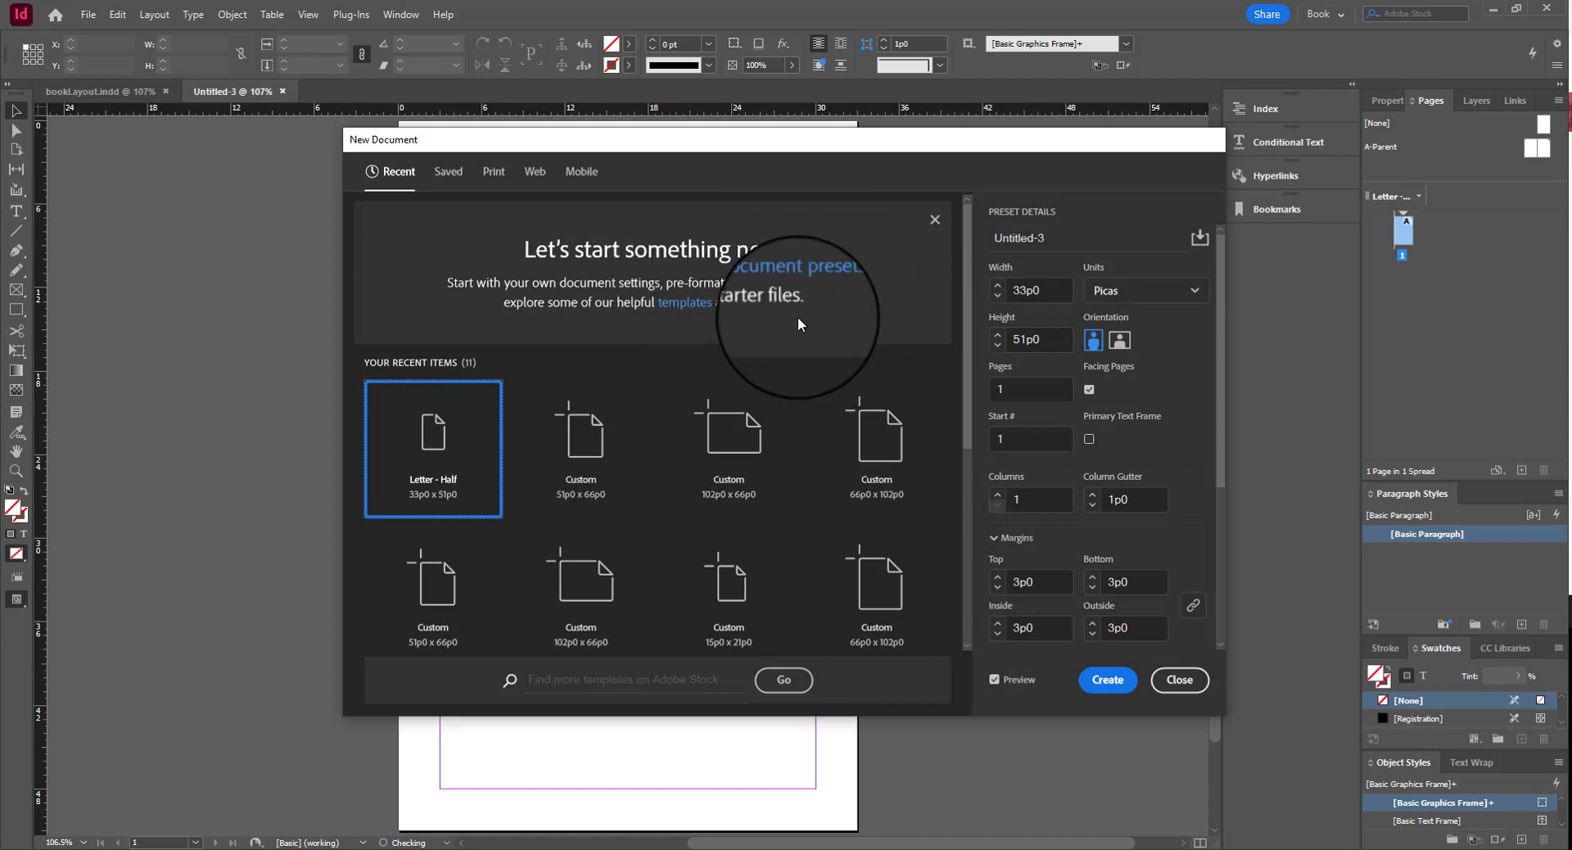
pyautogui.click(490, 180)
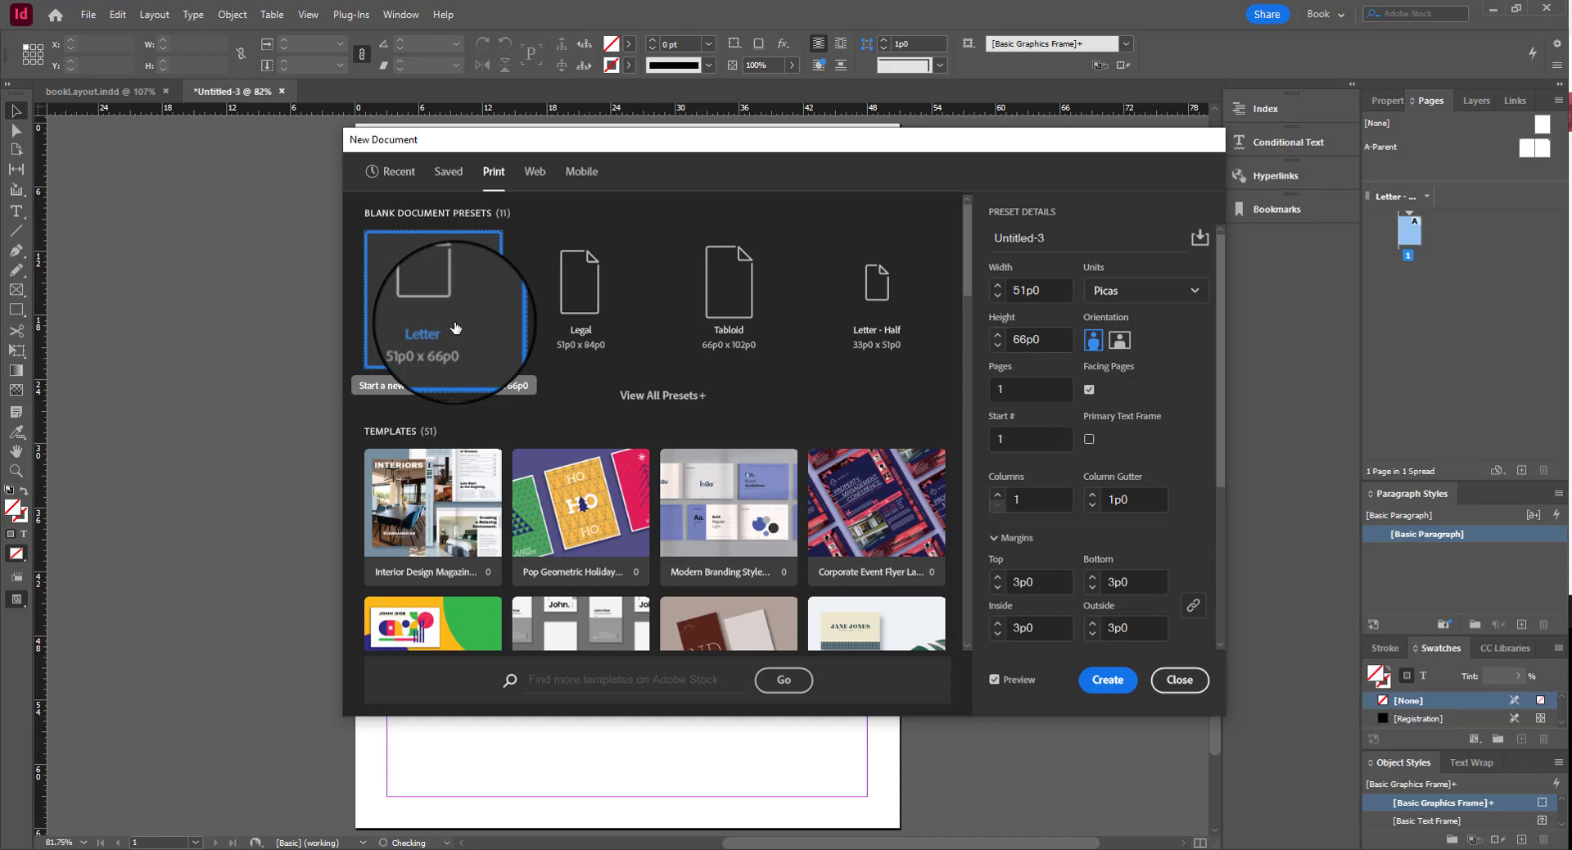
pyautogui.click(890, 330)
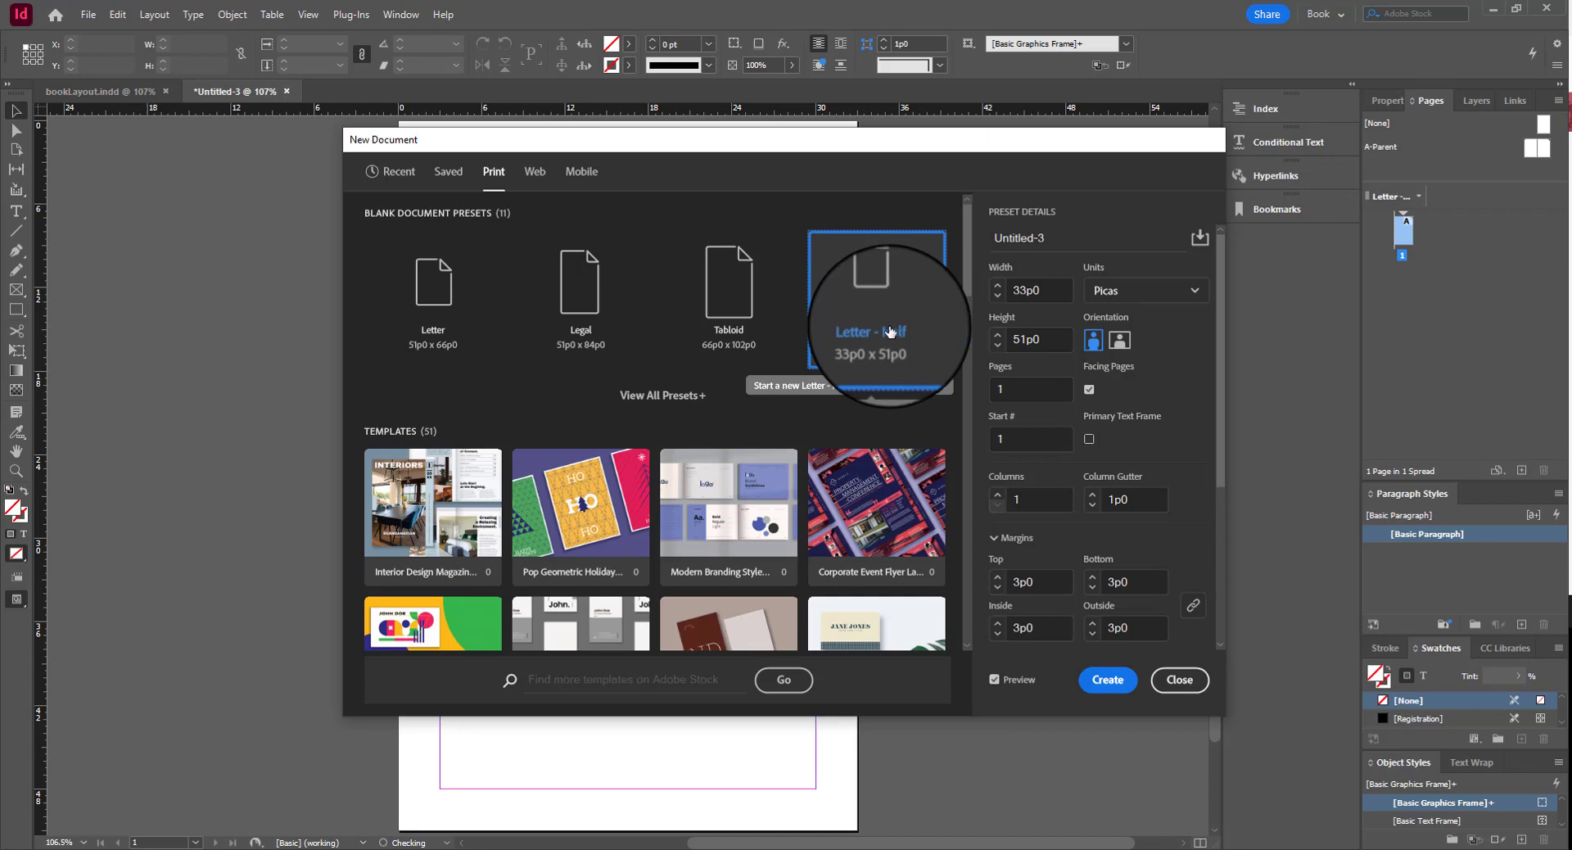
# Step: Set the new document's units to inches and its page count to 4, and enable the primary text frame
pyautogui.click(1131, 290)
pyautogui.click(1138, 379)
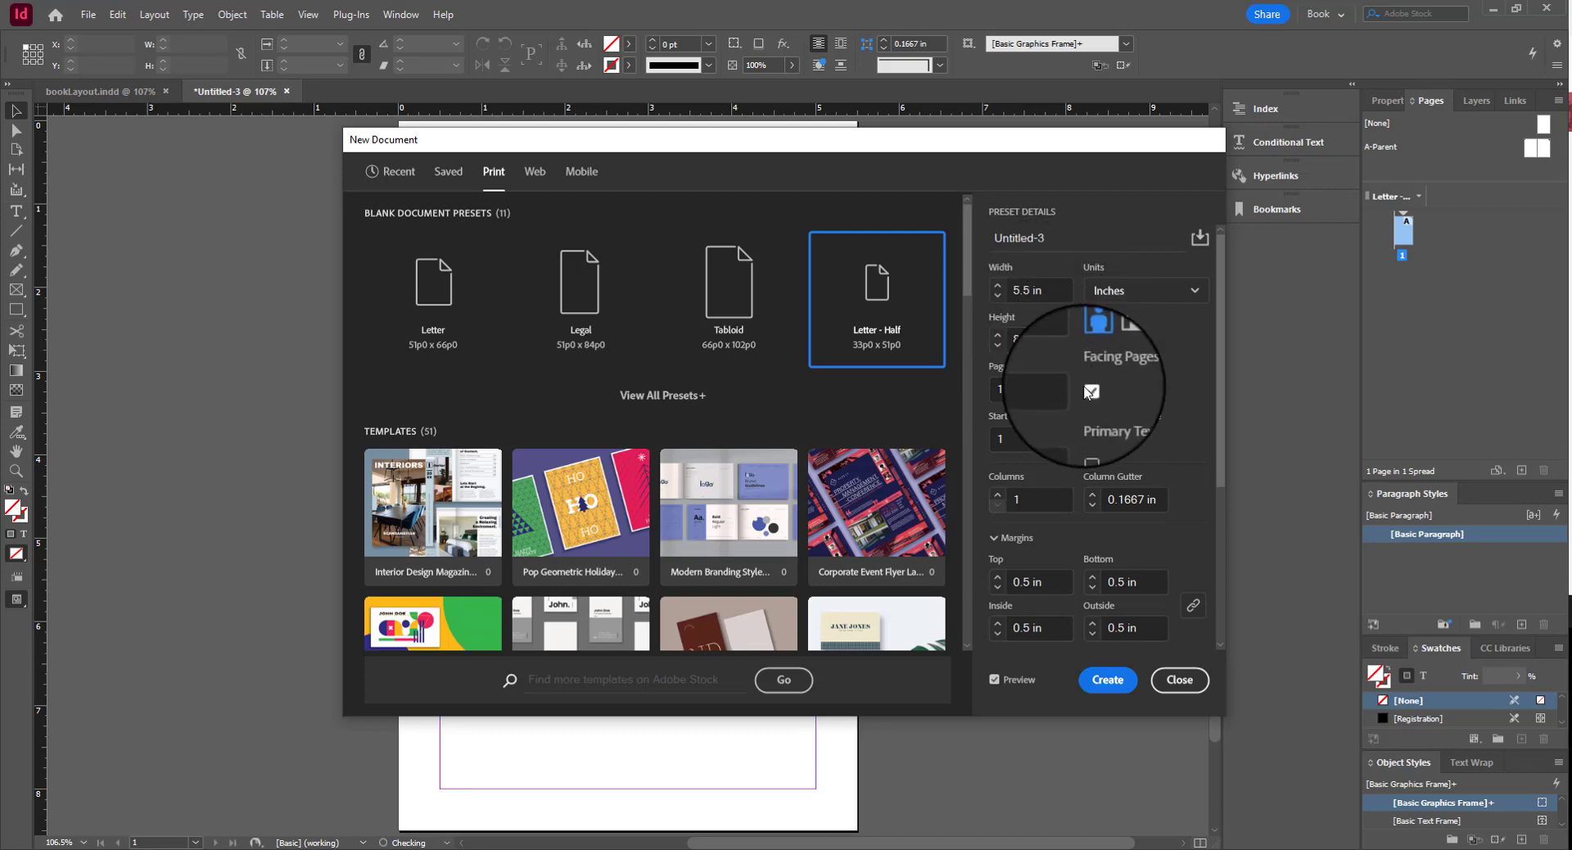
pyautogui.click(1023, 388)
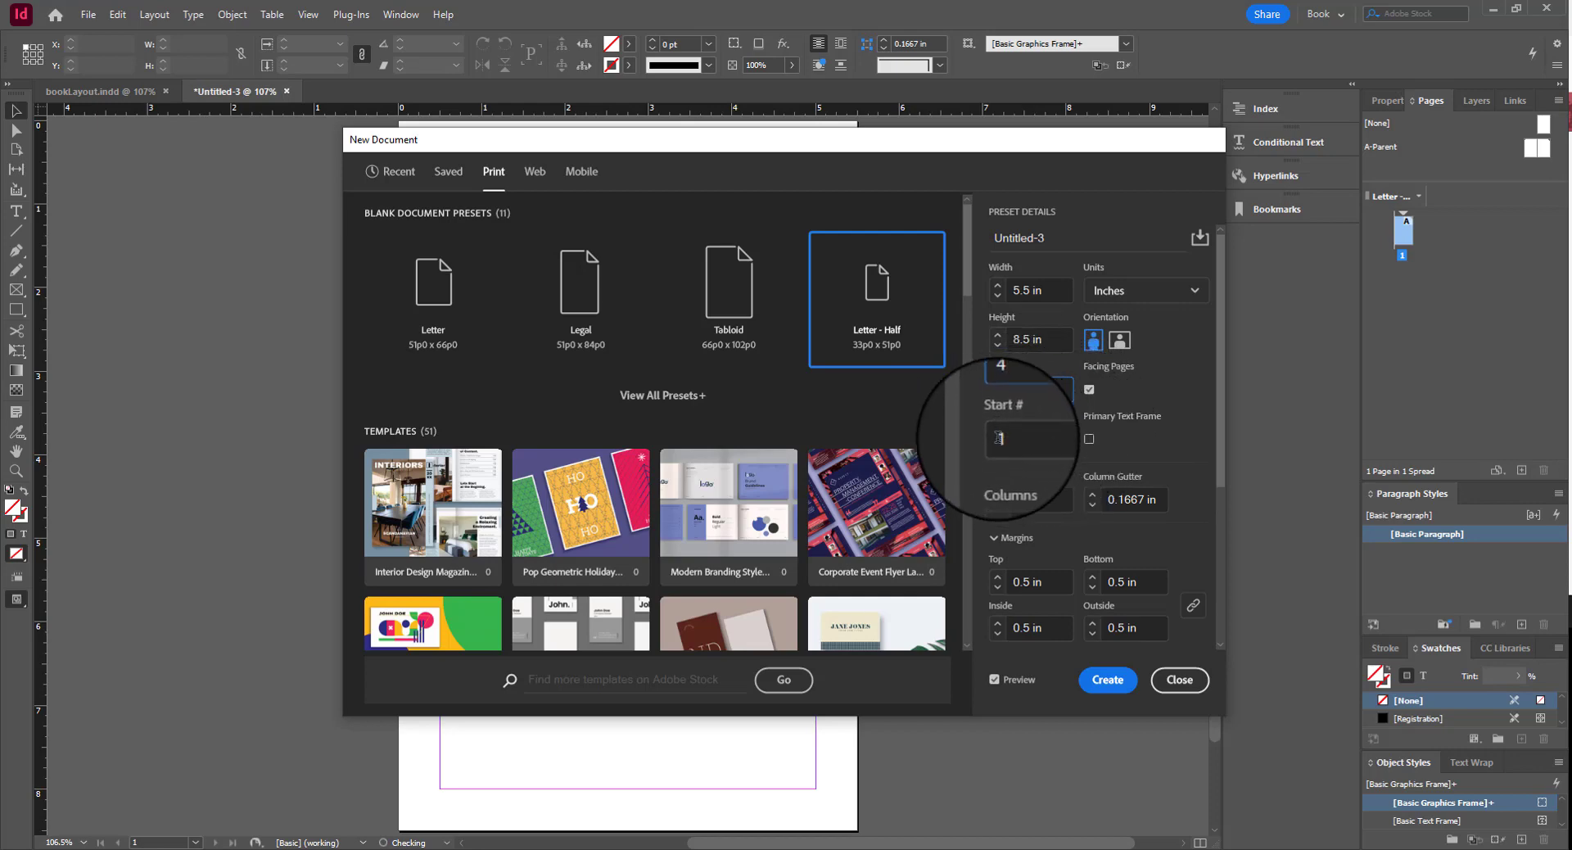
pyautogui.click(1088, 440)
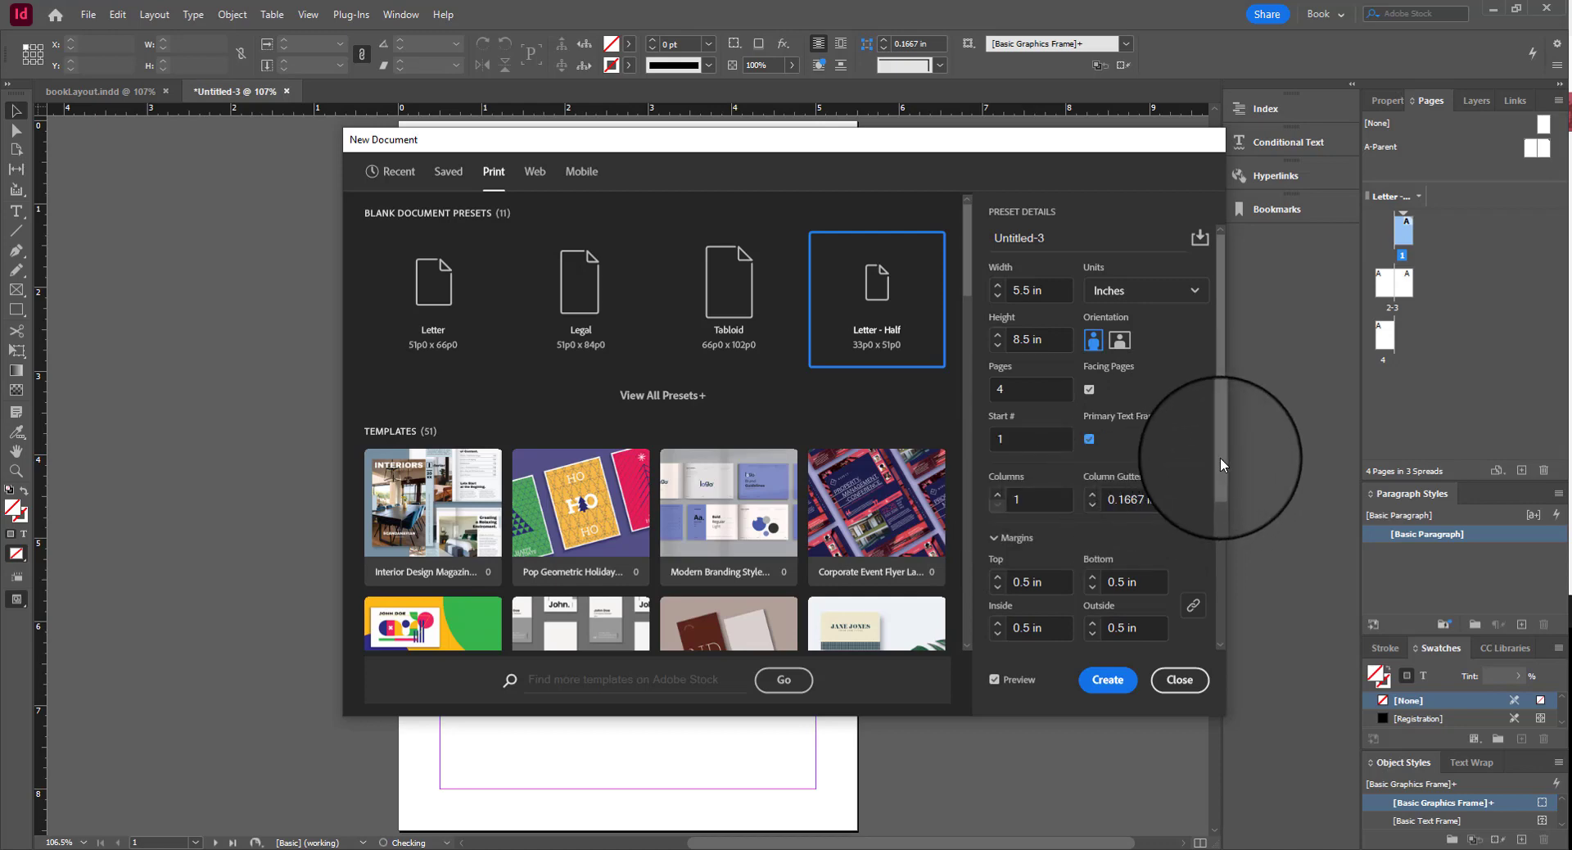
# Step: Unlink the page margins and reduce only the outside margin to 0.375 in, keeping the others at 0.5 in
pyautogui.moveTo(1220, 452); pyautogui.dragTo(1218, 586)
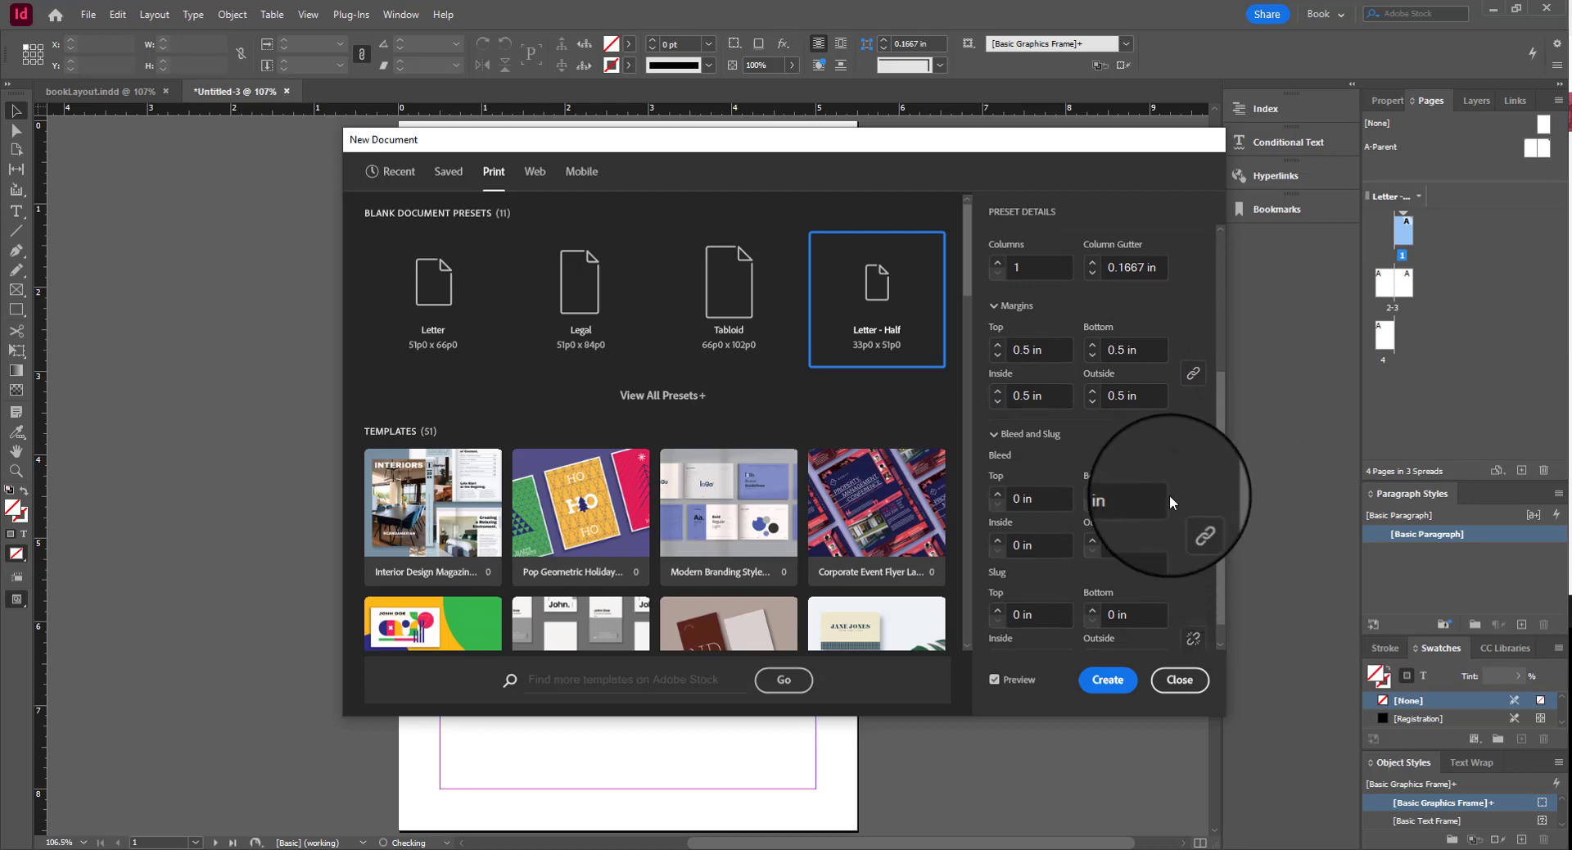
pyautogui.click(1093, 403)
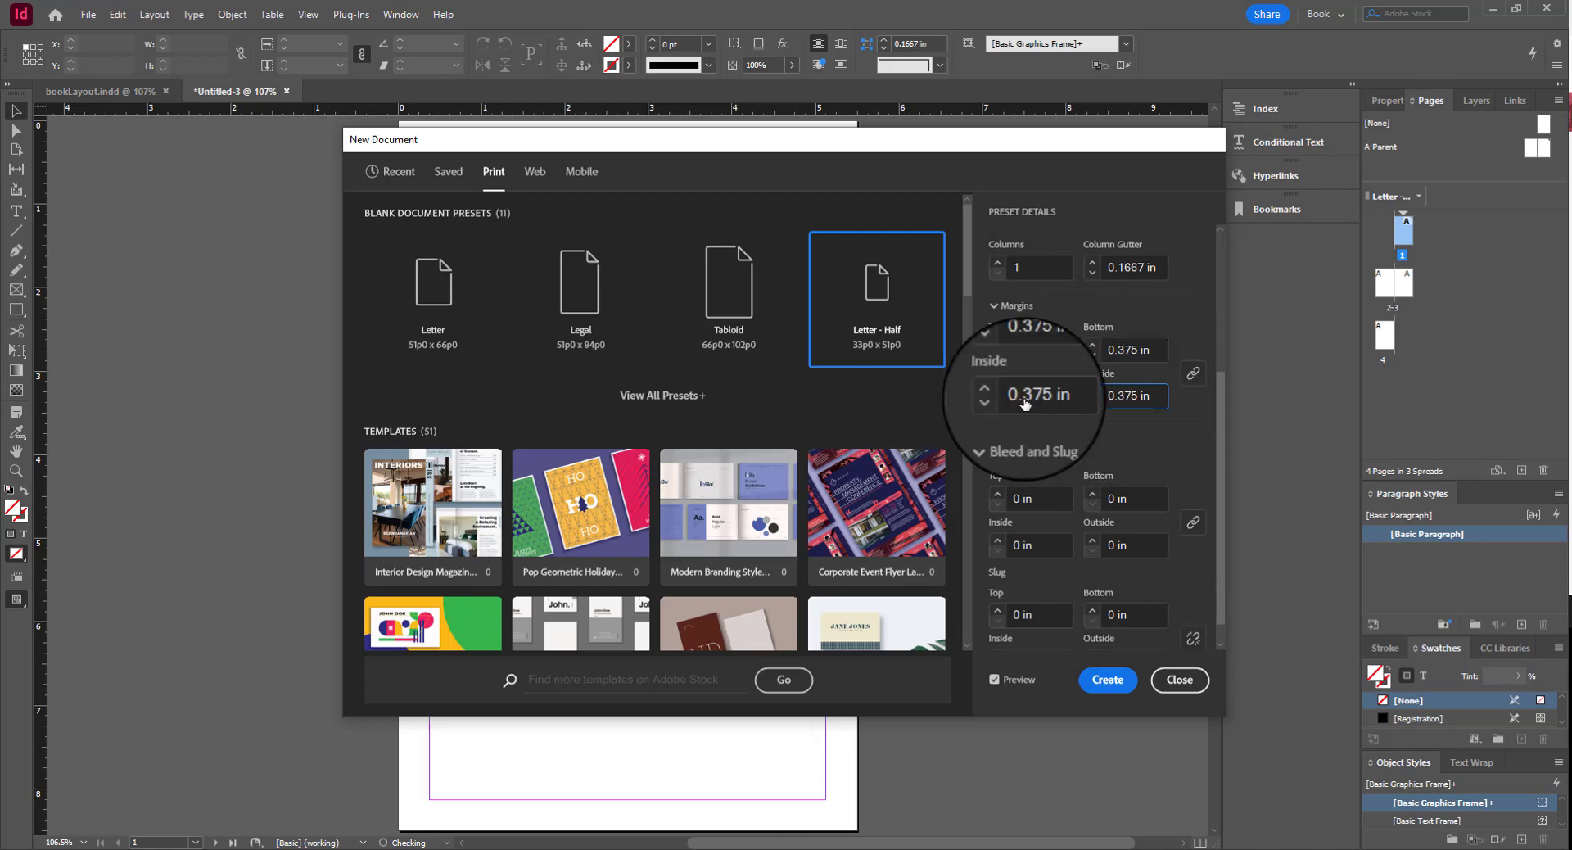
pyautogui.click(1193, 373)
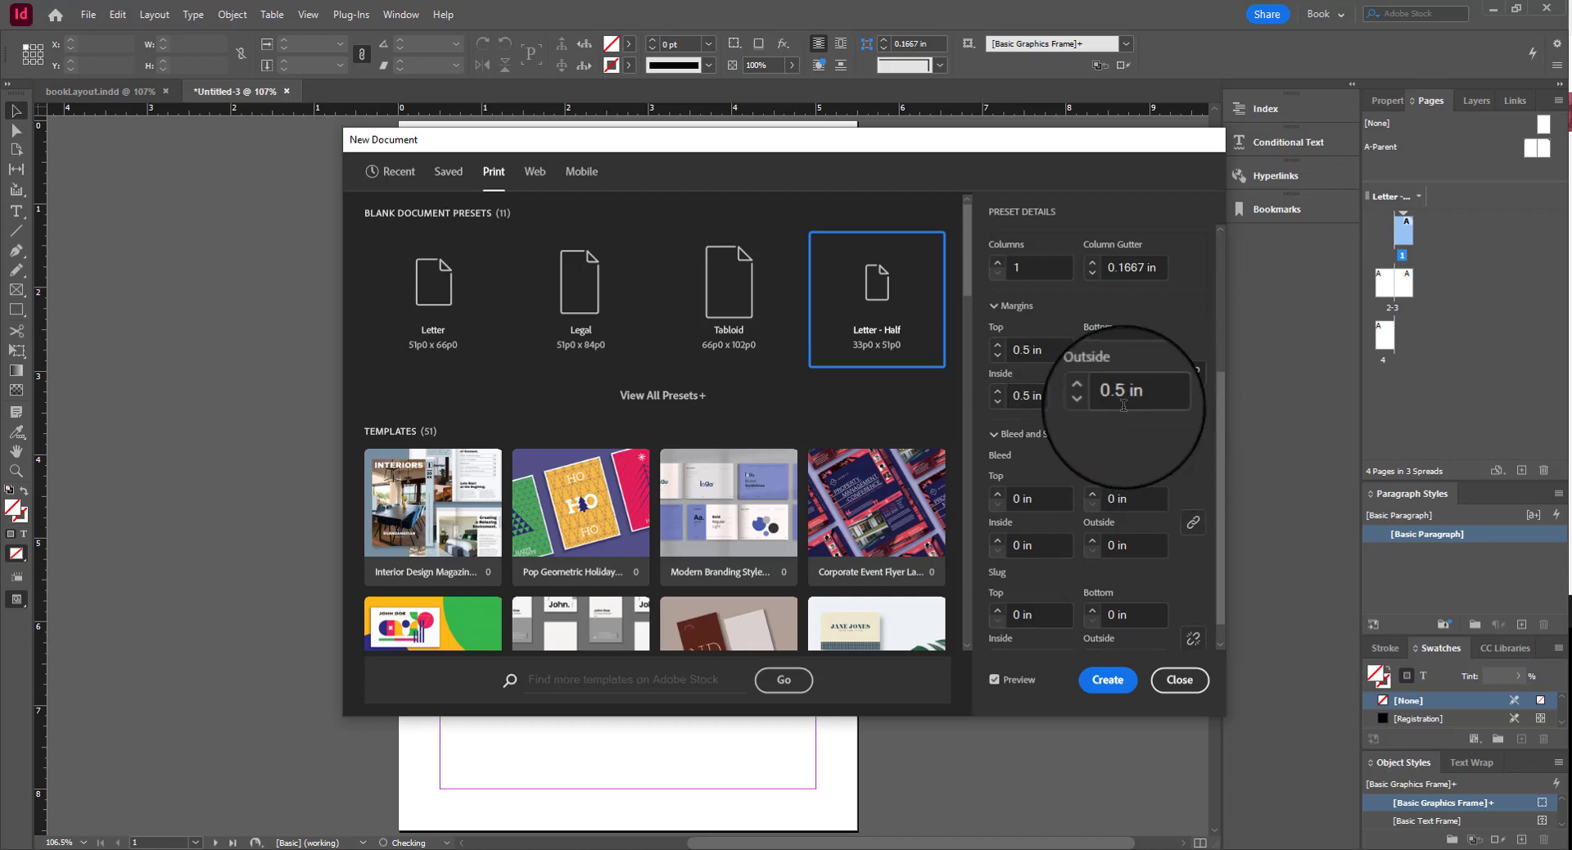
pyautogui.click(1093, 401)
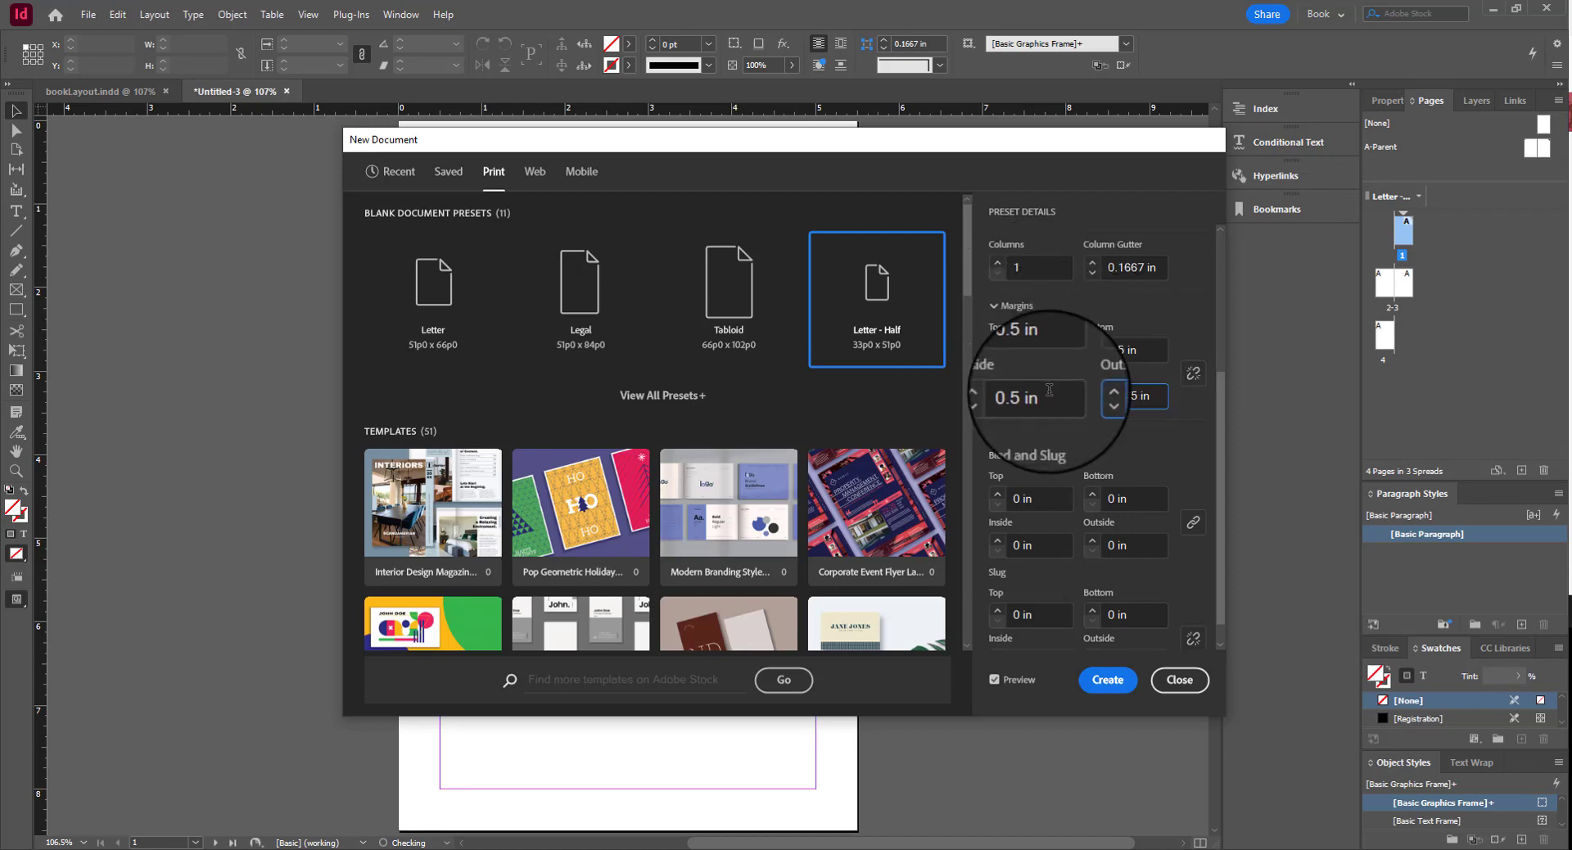
# Step: Check the remaining preset details and create the document with the configured settings
pyautogui.scroll(-1, 1089, 442)
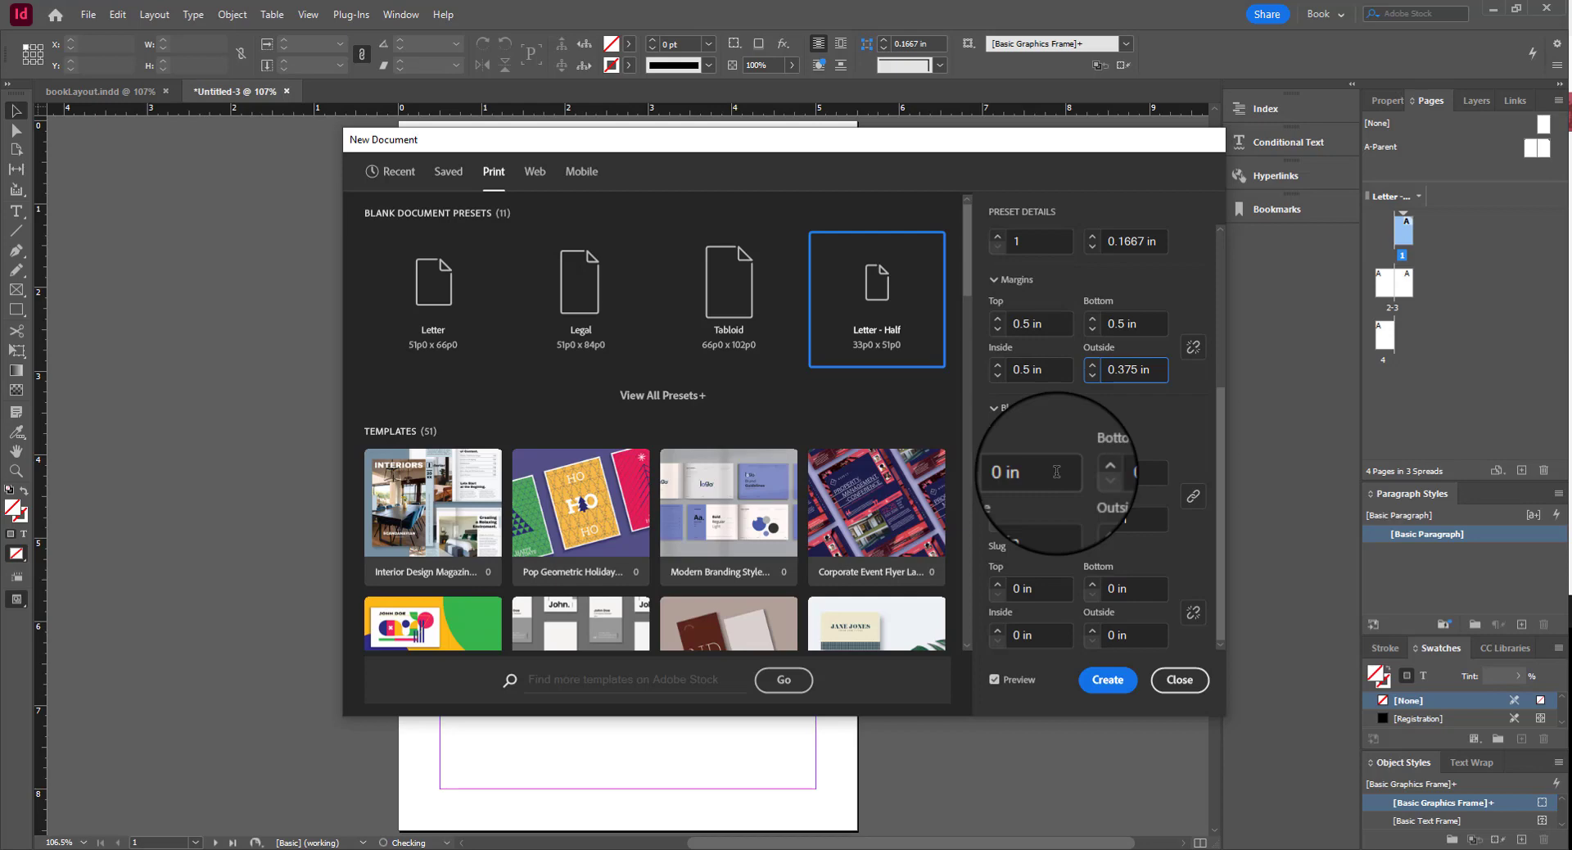
pyautogui.scroll(3, 1110, 557)
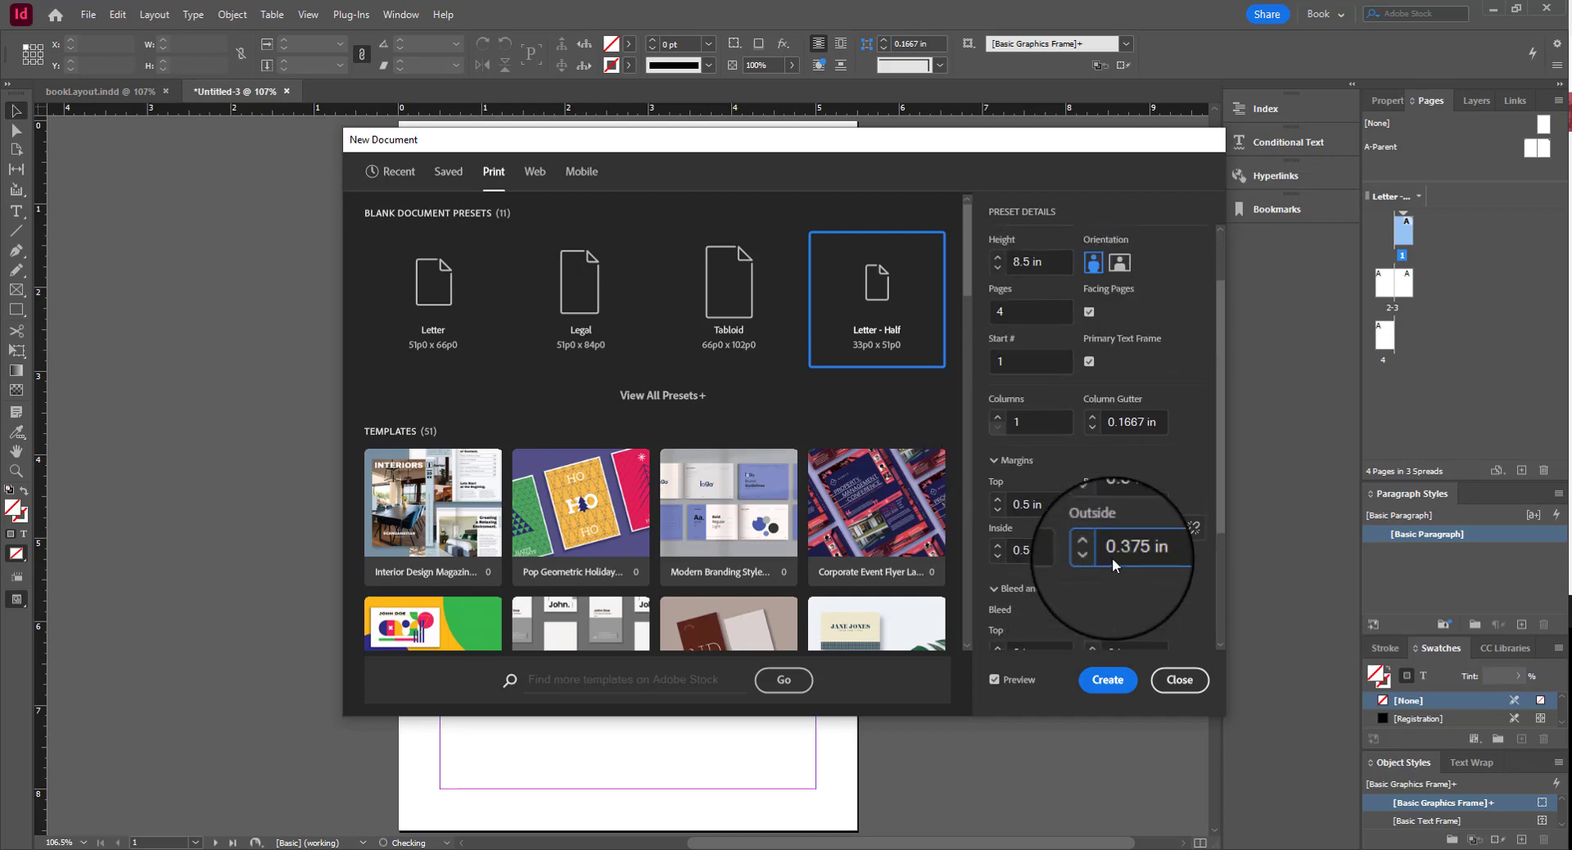
pyautogui.scroll(1, 1112, 558)
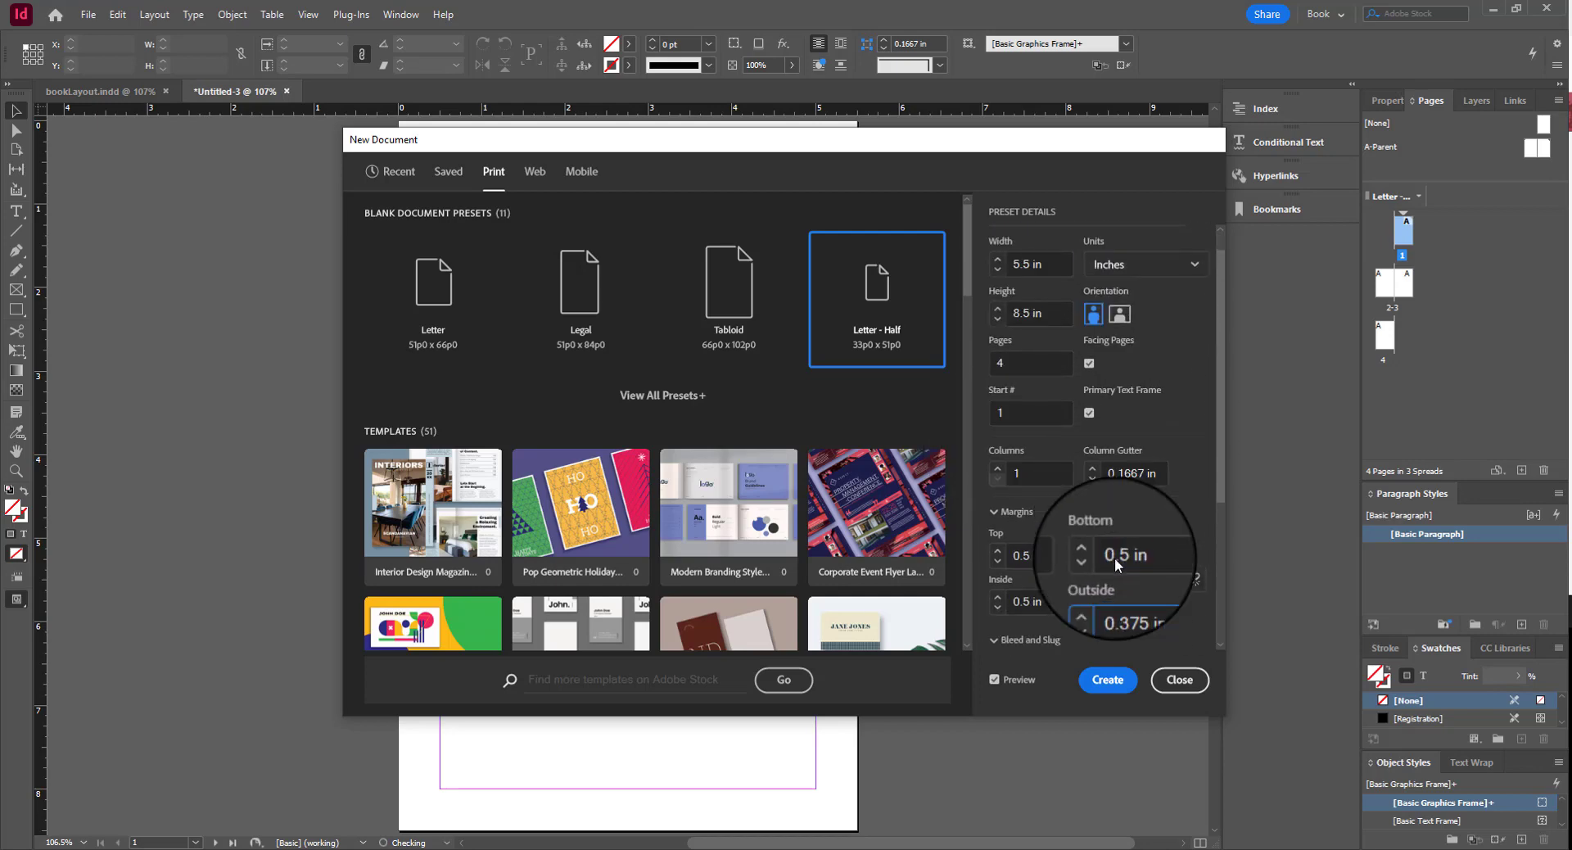
pyautogui.scroll(1, 1113, 557)
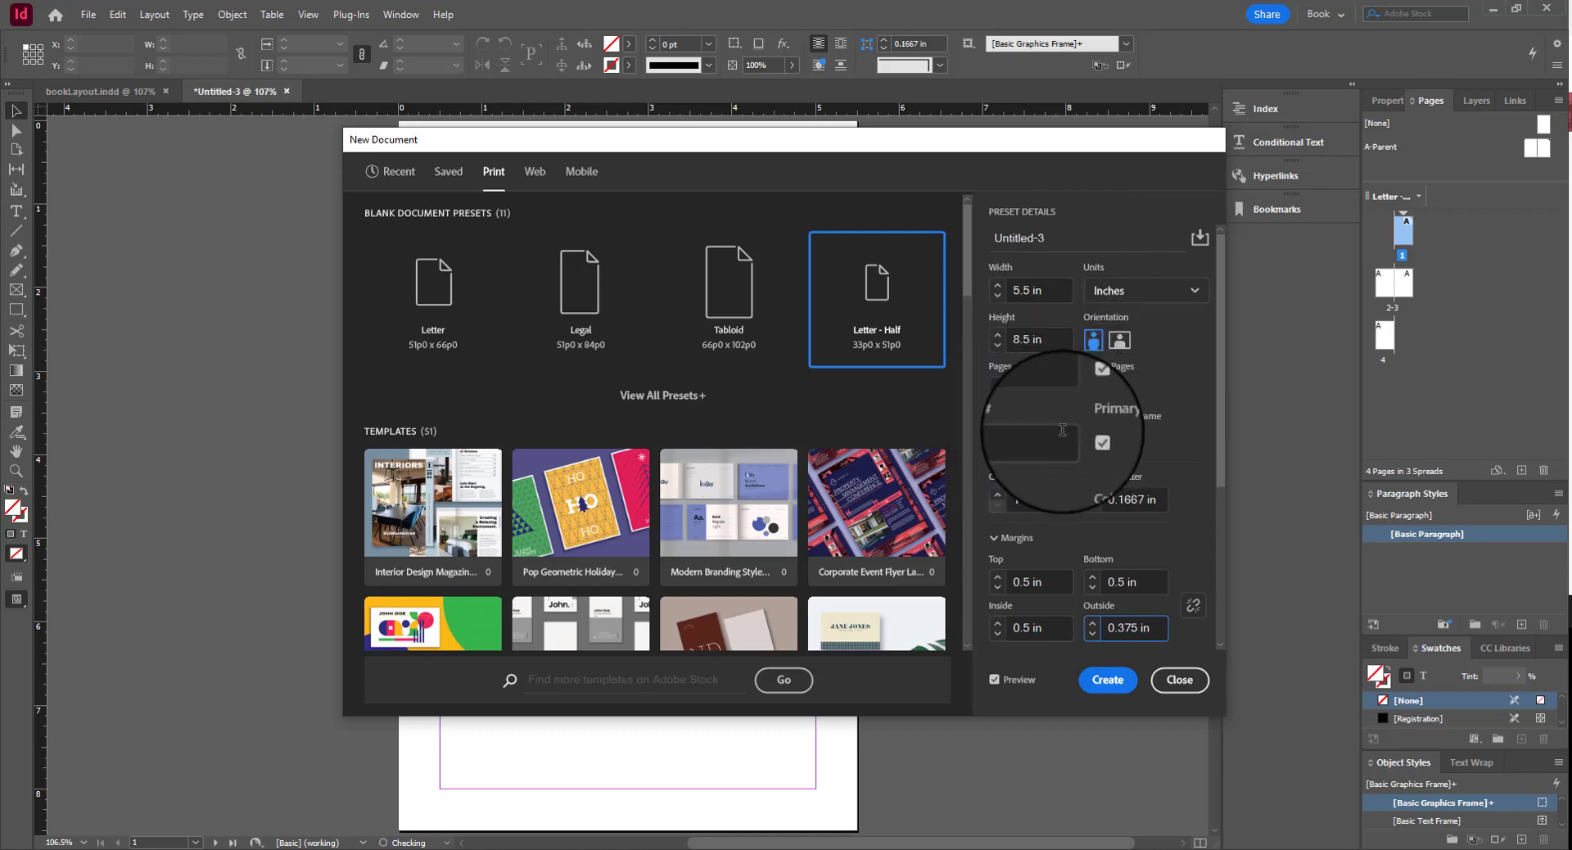
pyautogui.click(1112, 681)
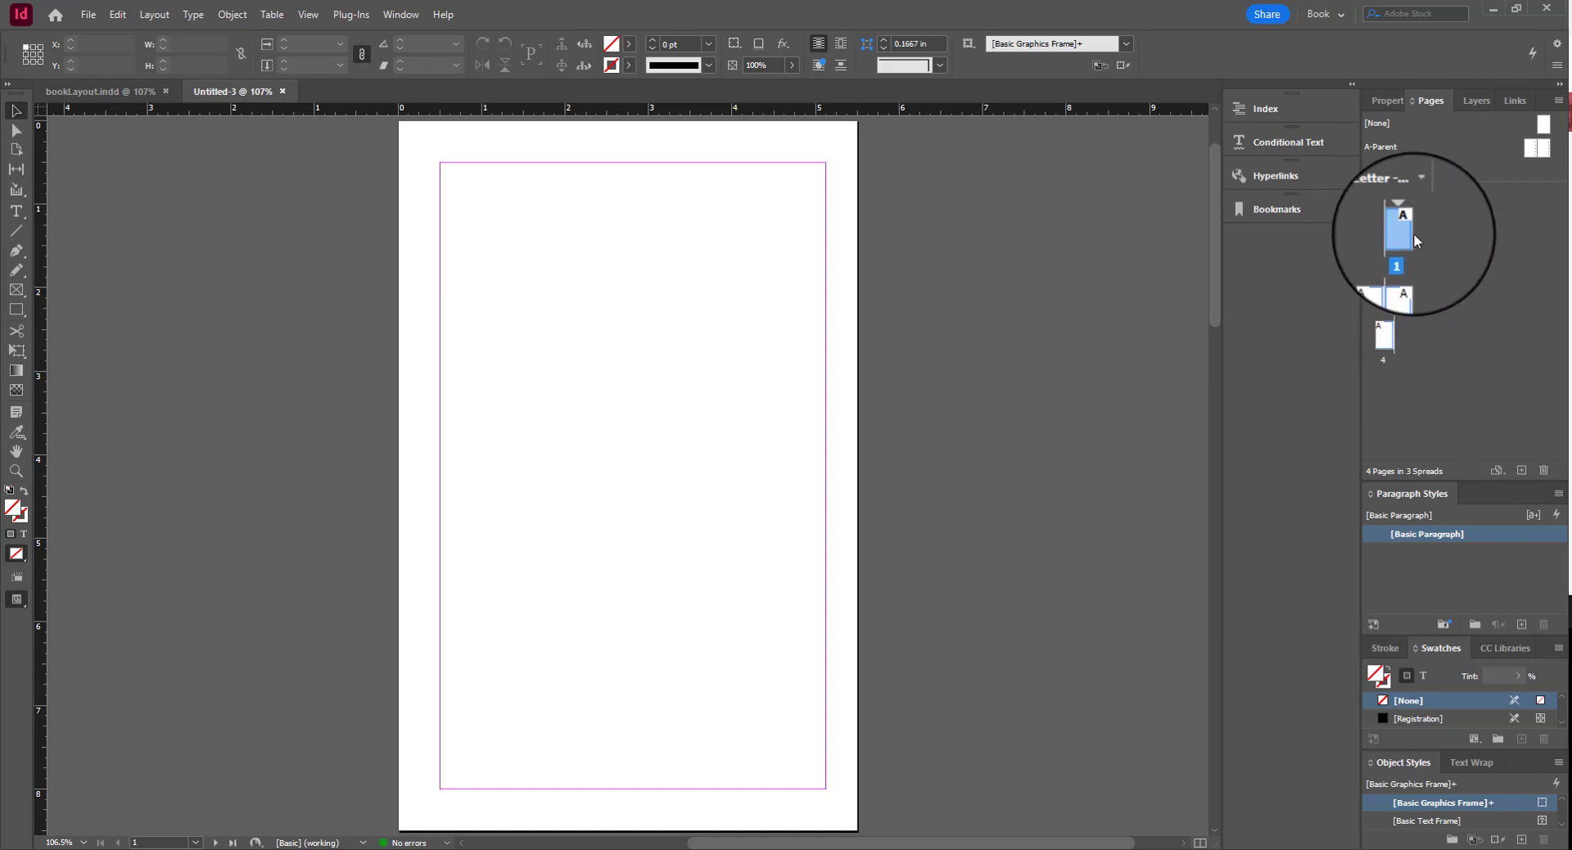
# Step: Save the new document as bookLayout2.indd in the Graphic Tech folder
pyautogui.click(88, 14)
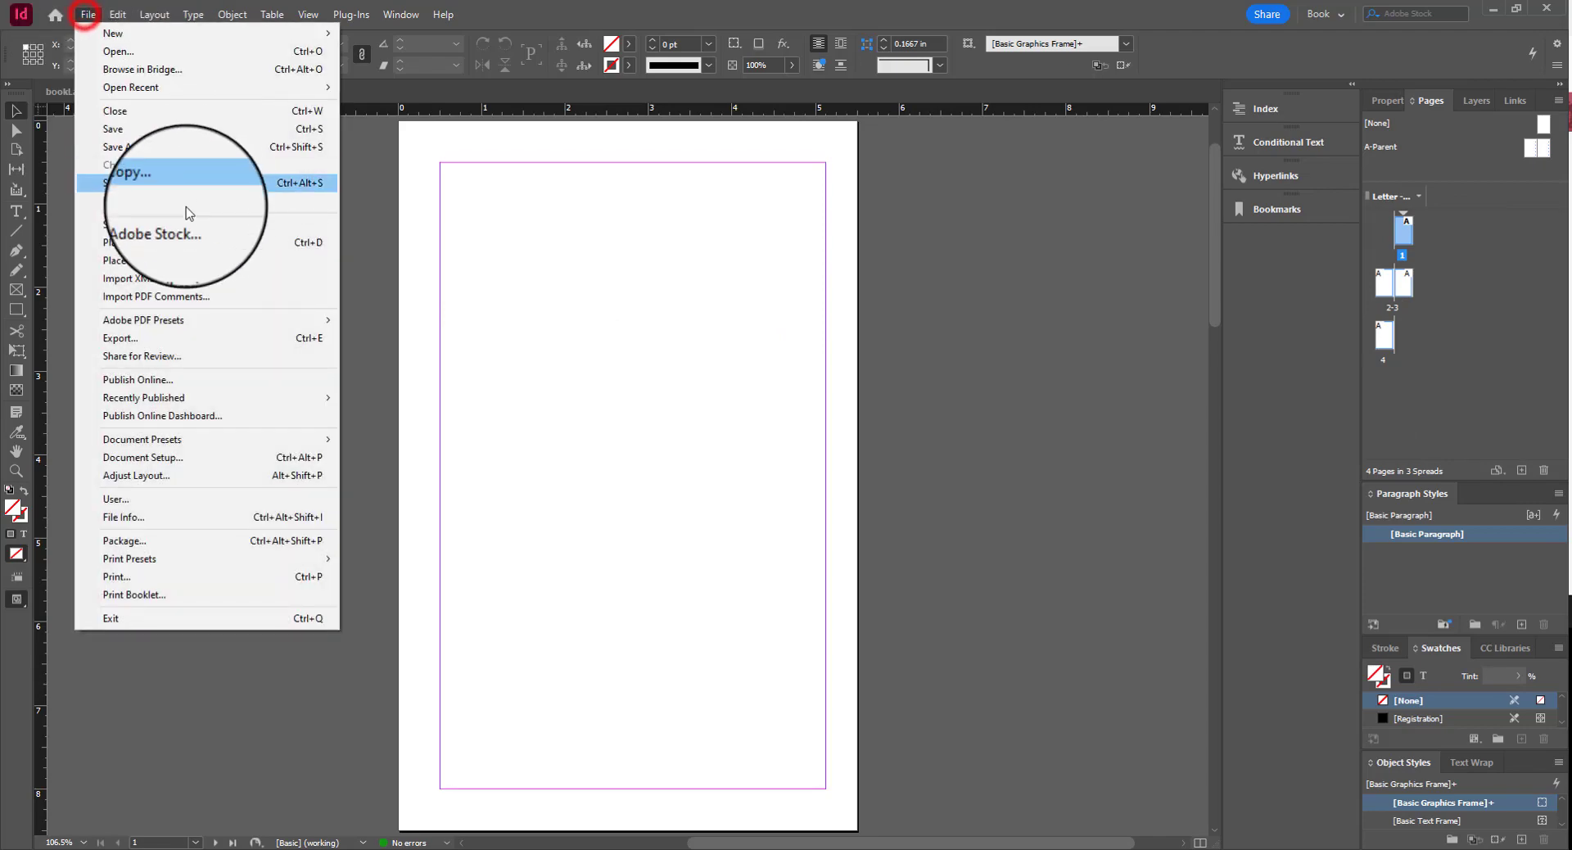
pyautogui.click(200, 147)
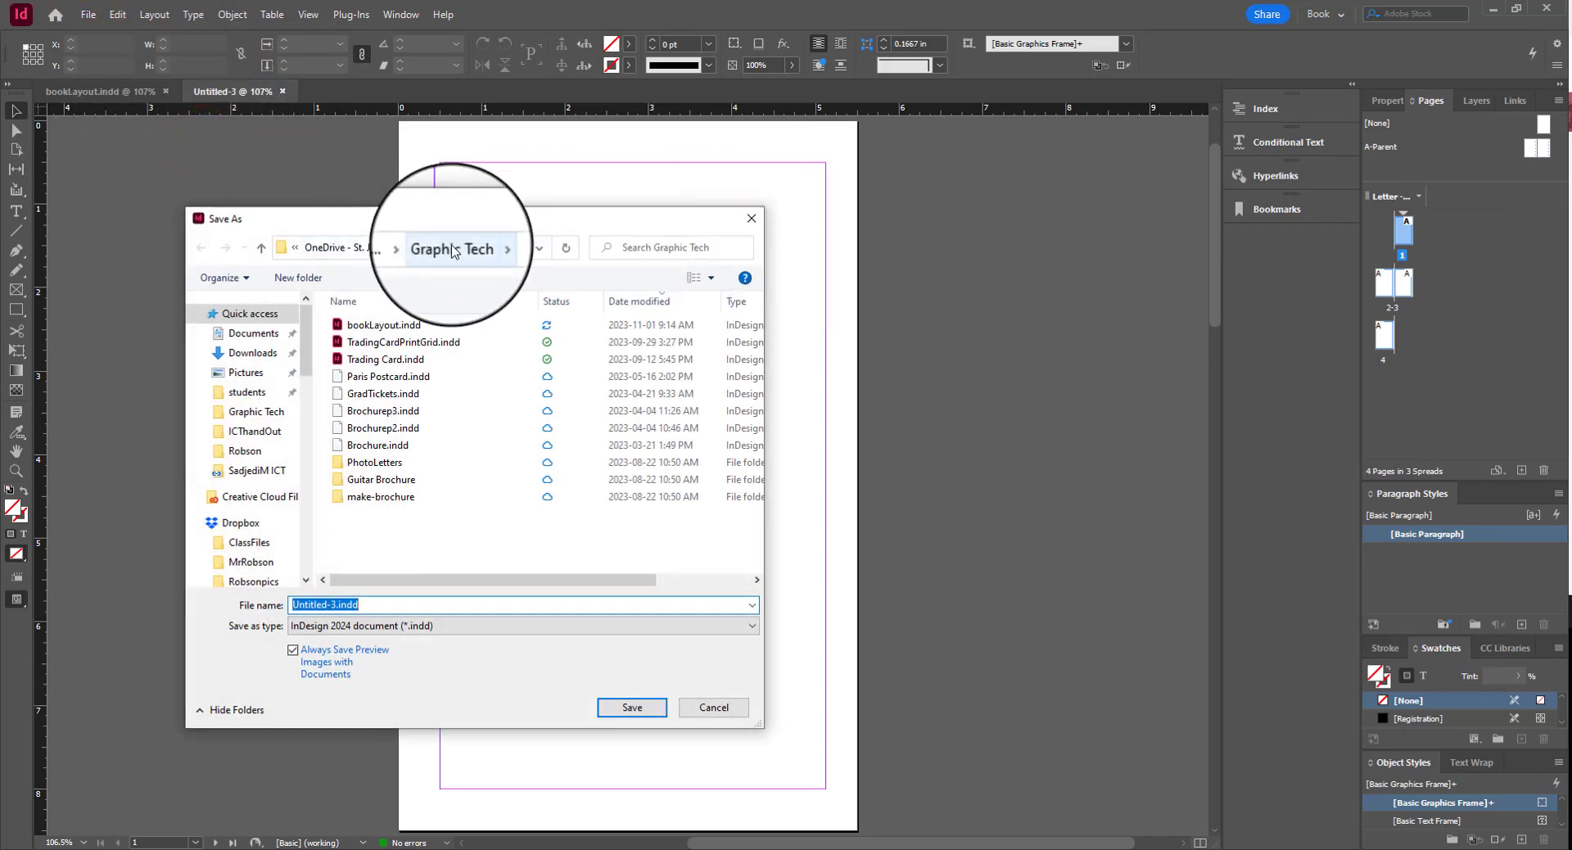
pyautogui.click(381, 321)
pyautogui.click(339, 604)
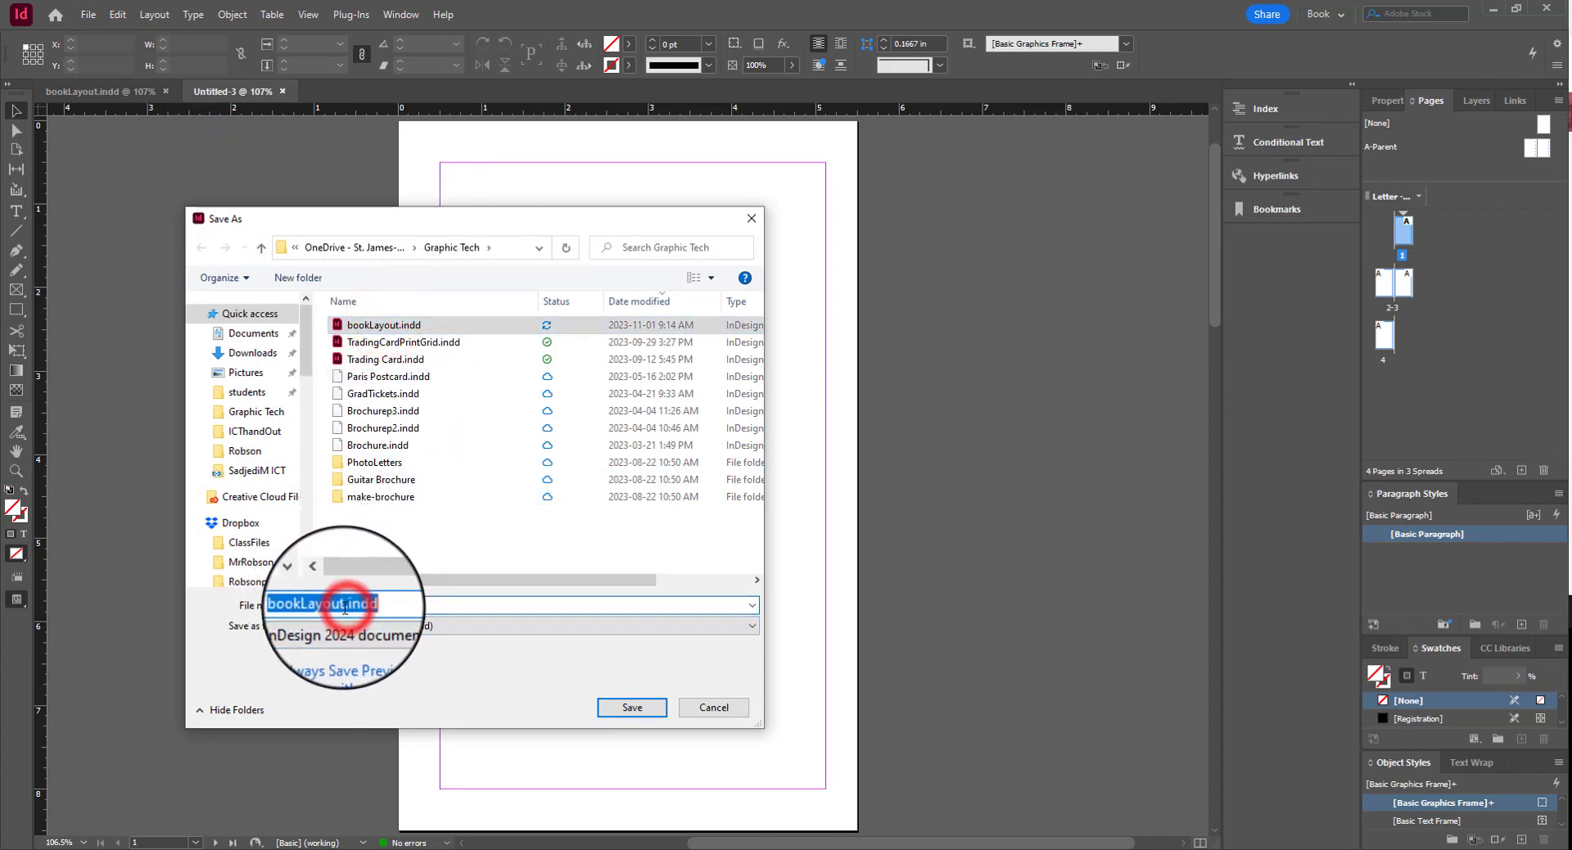
pyautogui.write('2')
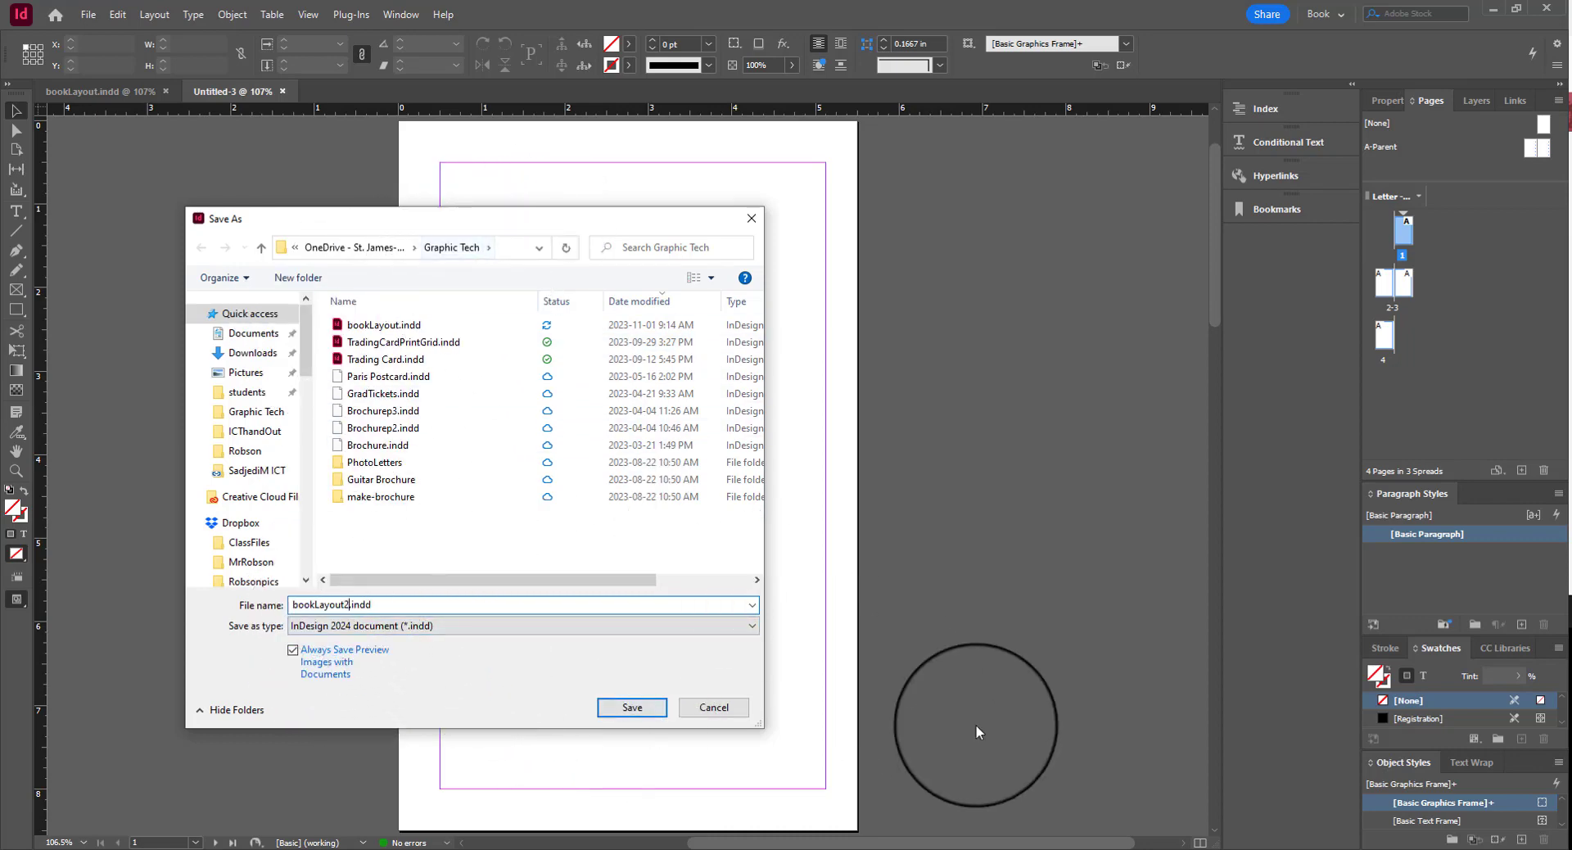
pyautogui.click(620, 707)
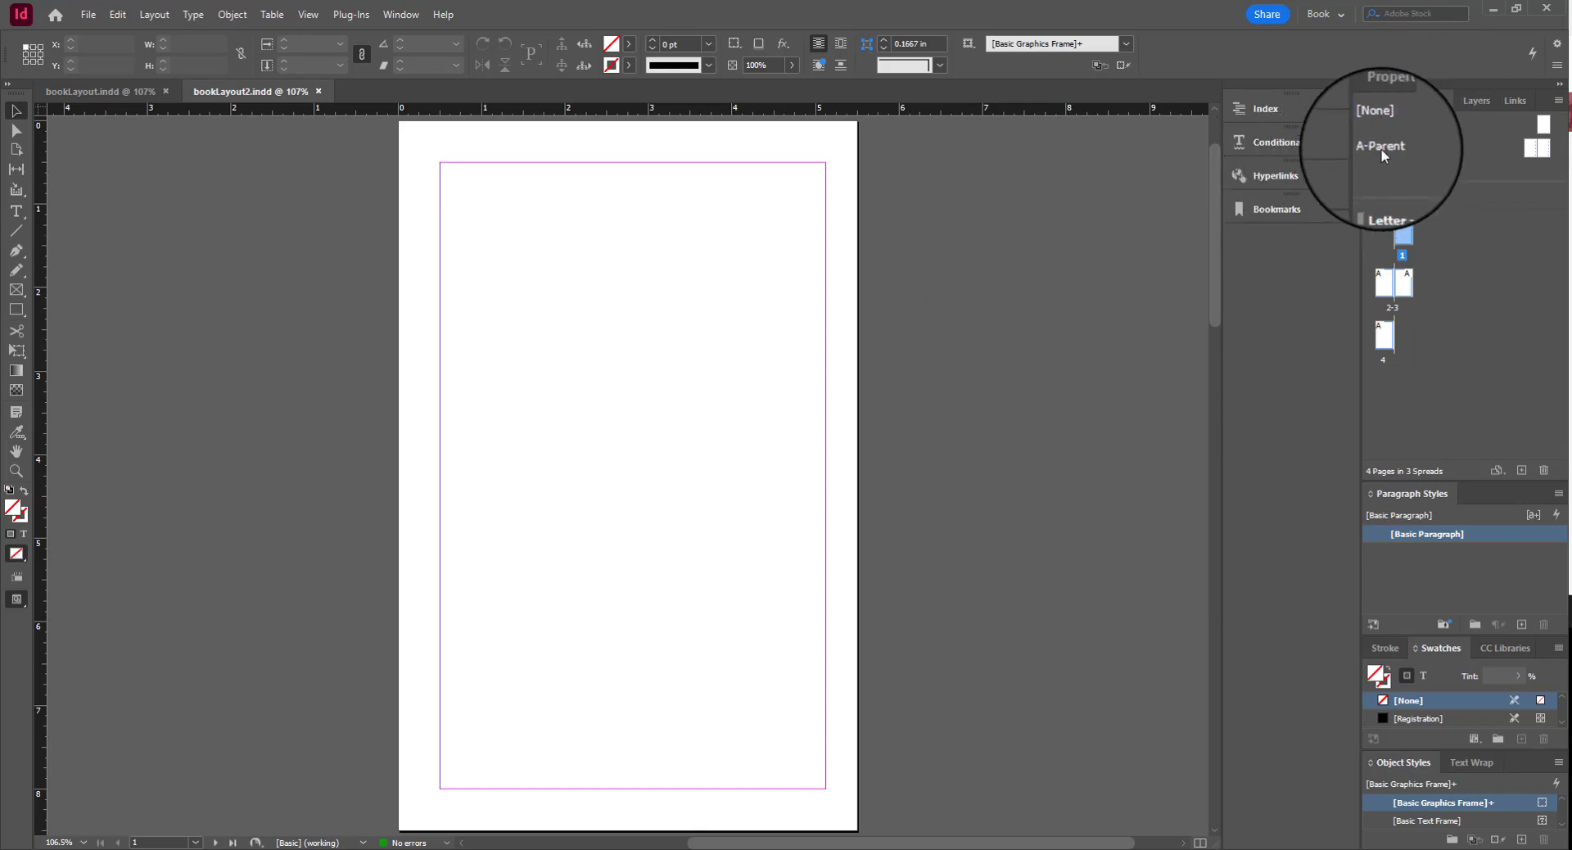
# Step: Switch the workspace to Essentials Classic and close the floating Preflight panel
pyautogui.click(1328, 18)
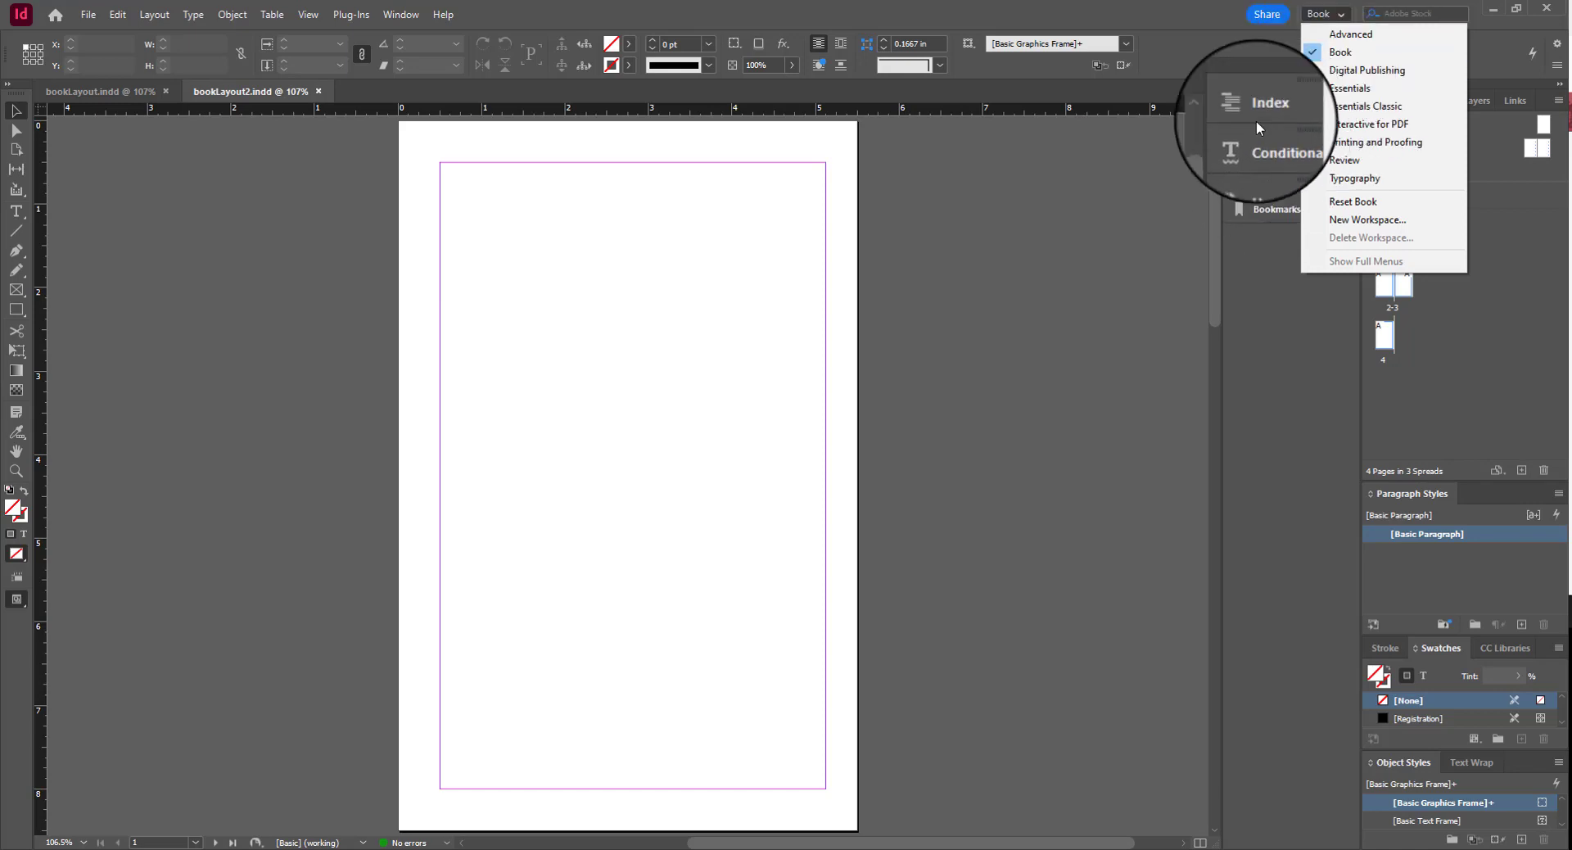
pyautogui.click(1340, 108)
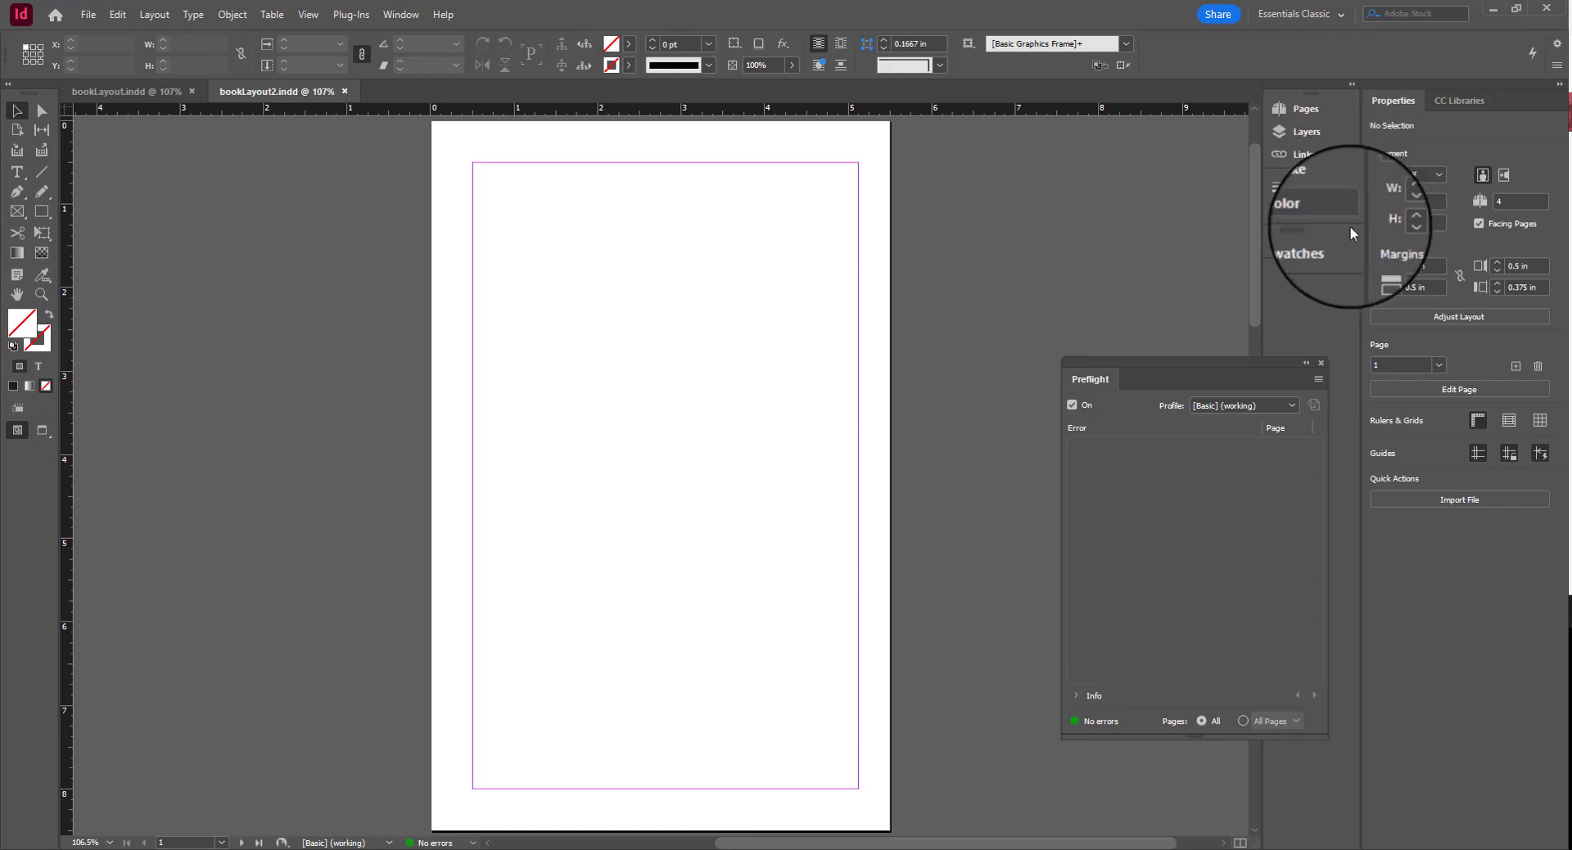
pyautogui.click(1321, 362)
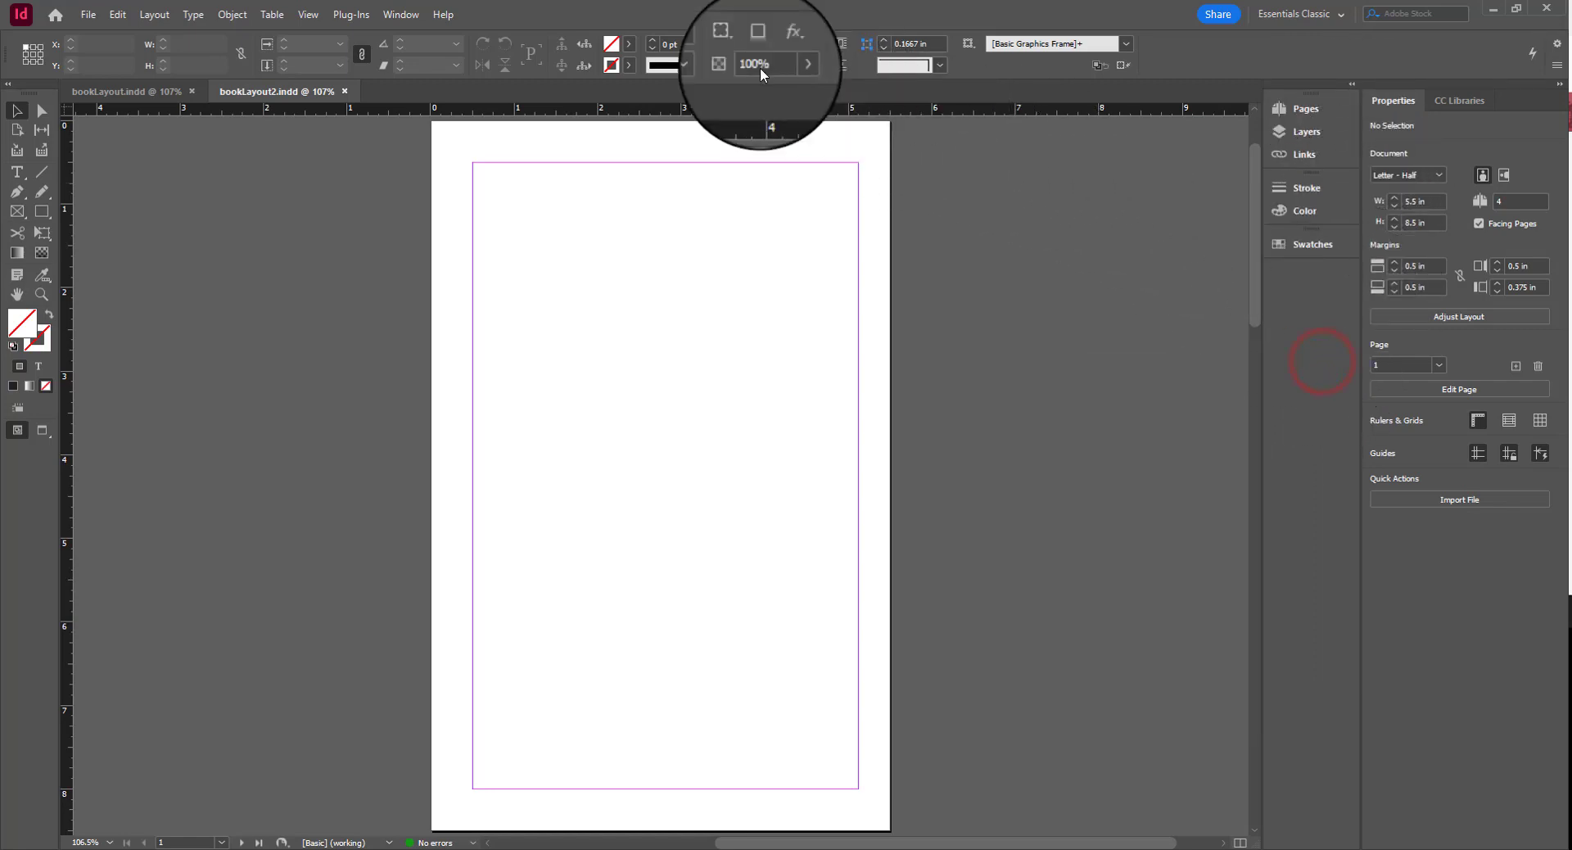
pyautogui.click(400, 15)
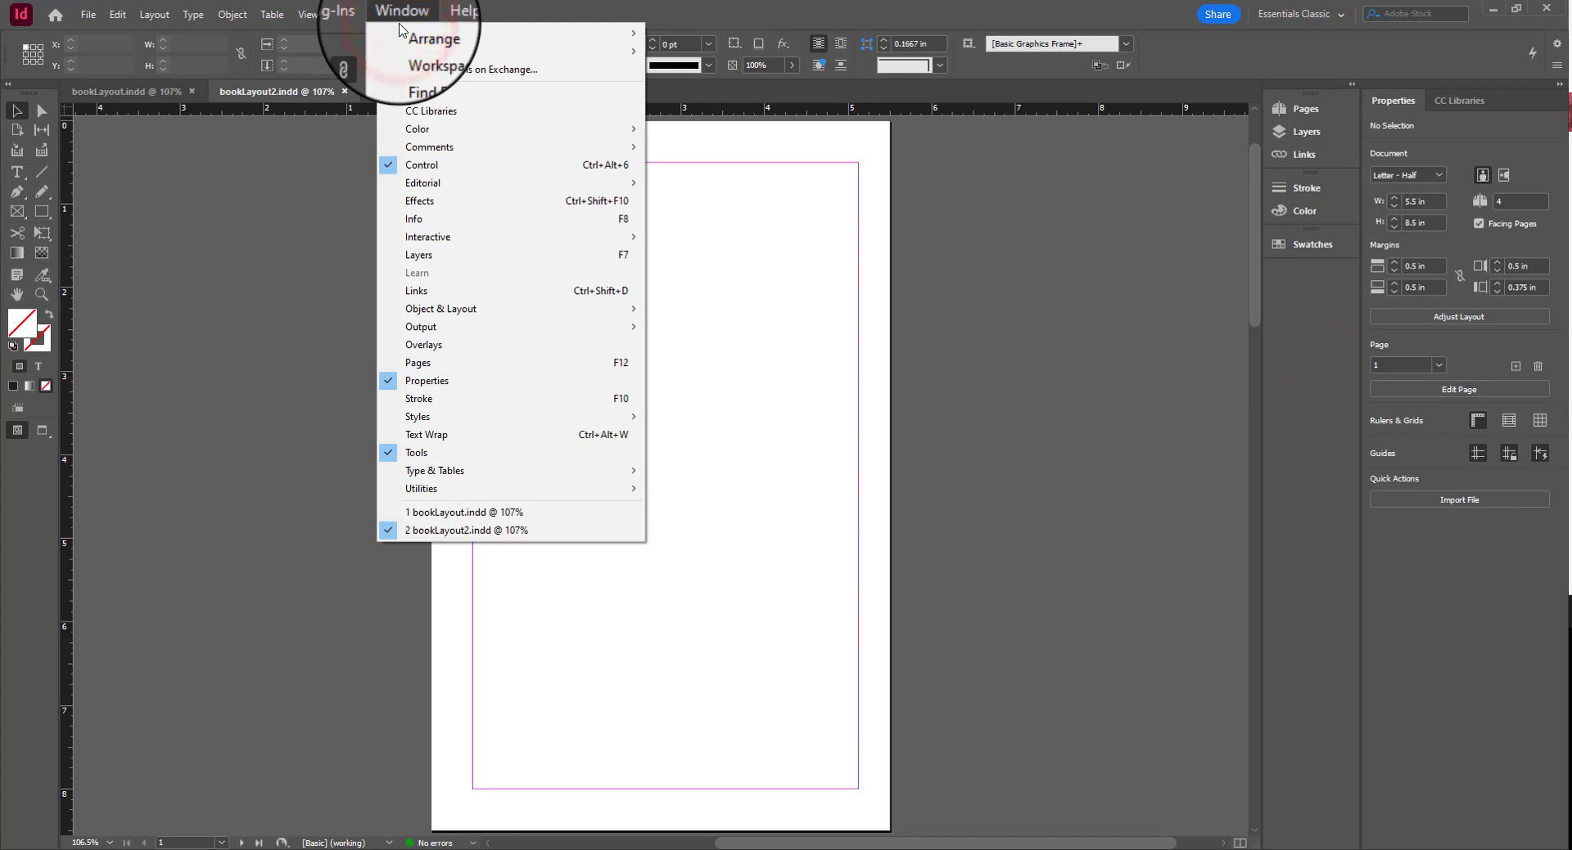
pyautogui.click(399, 23)
pyautogui.click(1310, 23)
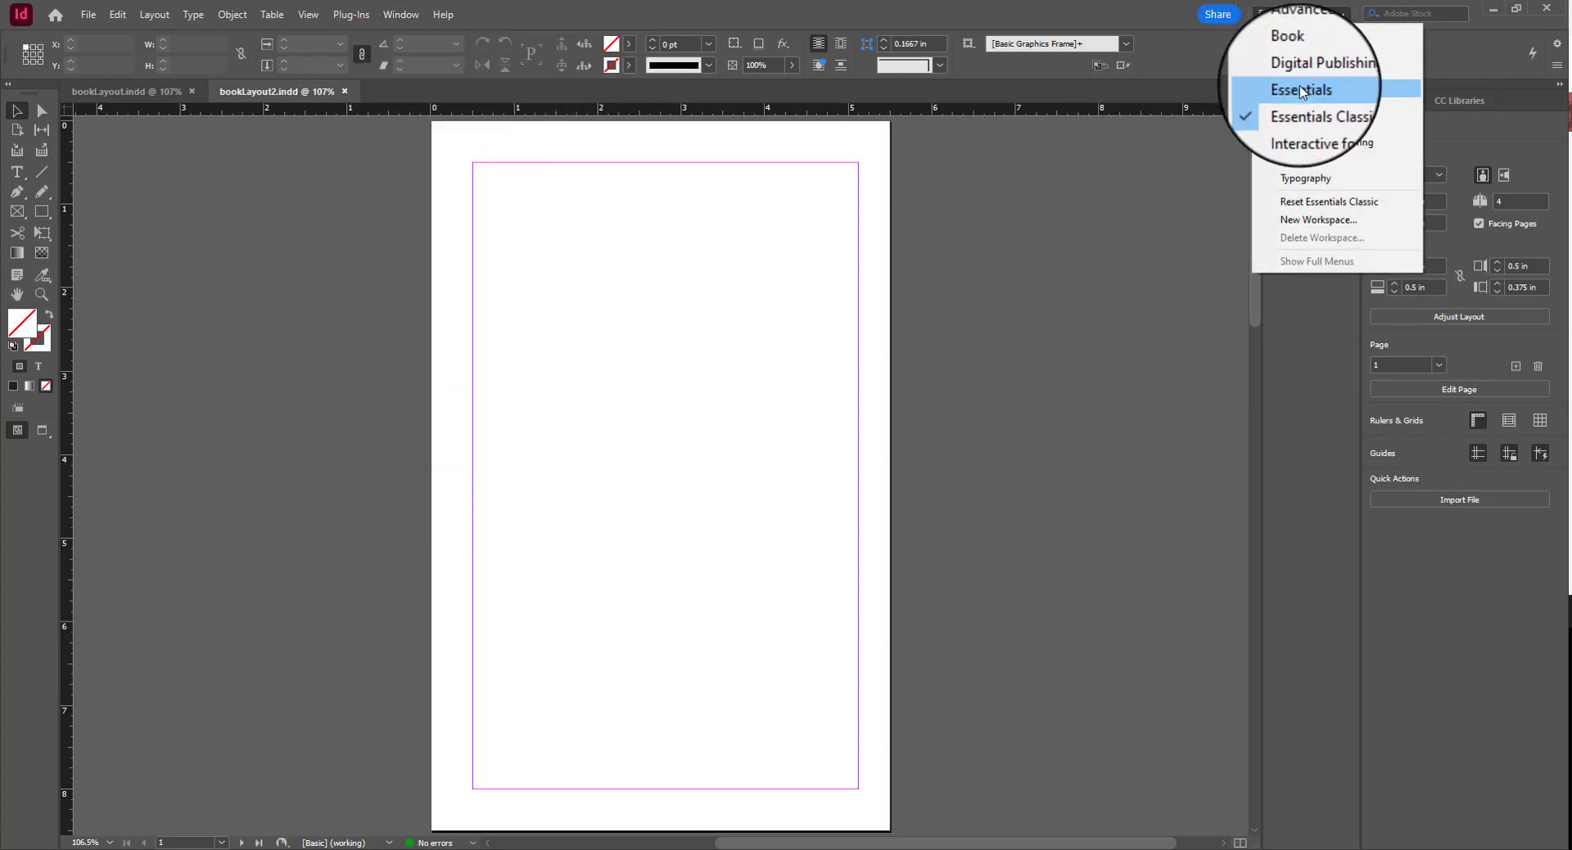
pyautogui.click(1316, 329)
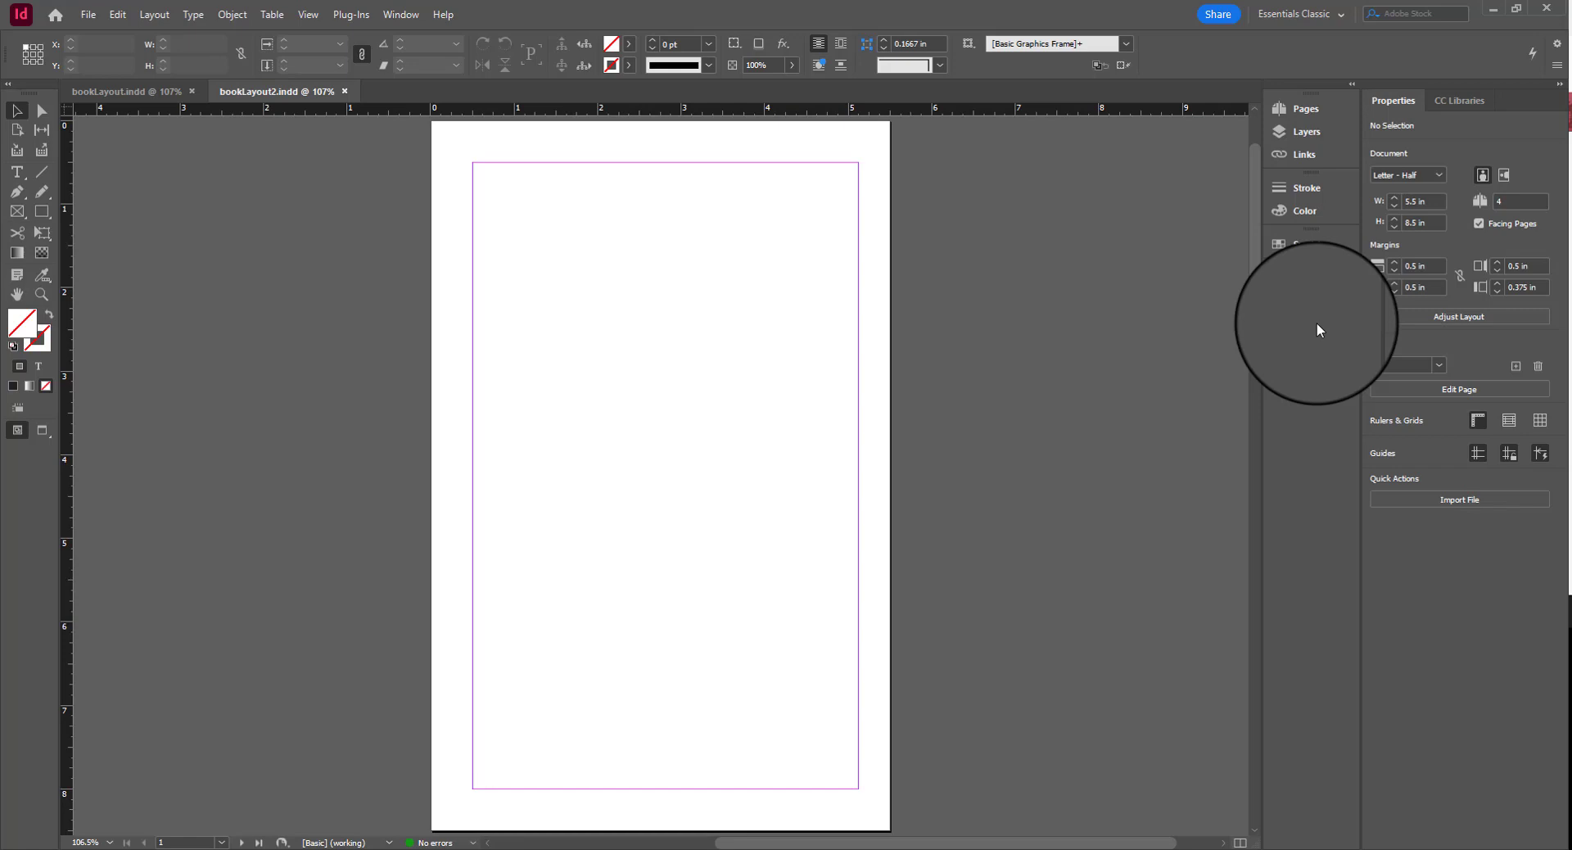
# Step: Dock the Pages panel alongside Properties and CC Libraries, and open the A-Parent spread for editing
pyautogui.click(1305, 108)
pyautogui.click(1305, 108)
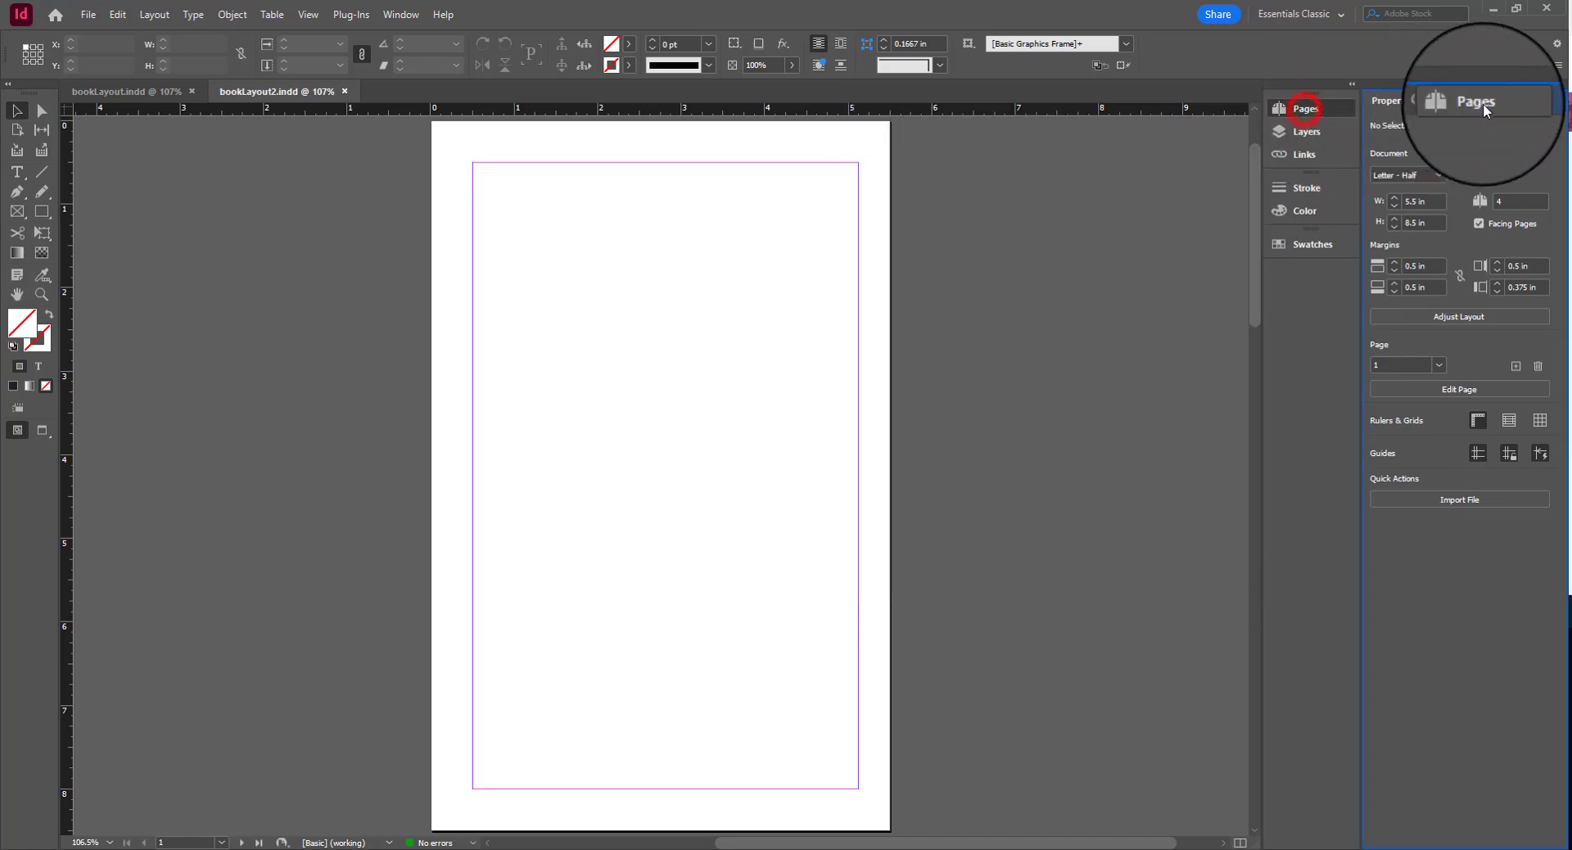
pyautogui.moveTo(1482, 103); pyautogui.dragTo(1515, 101)
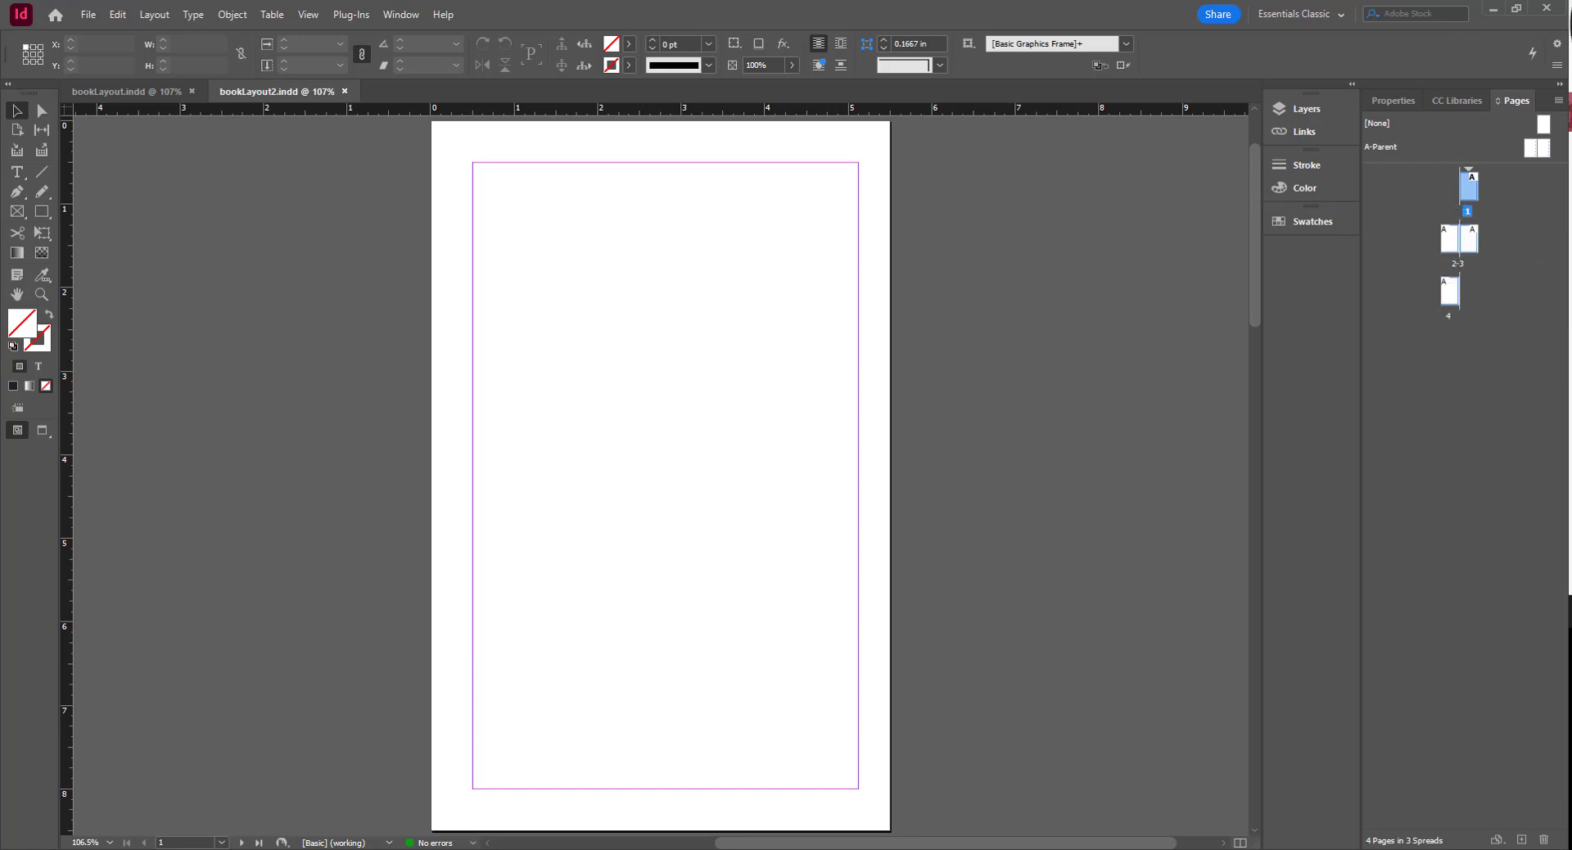
pyautogui.doubleClick(1527, 152)
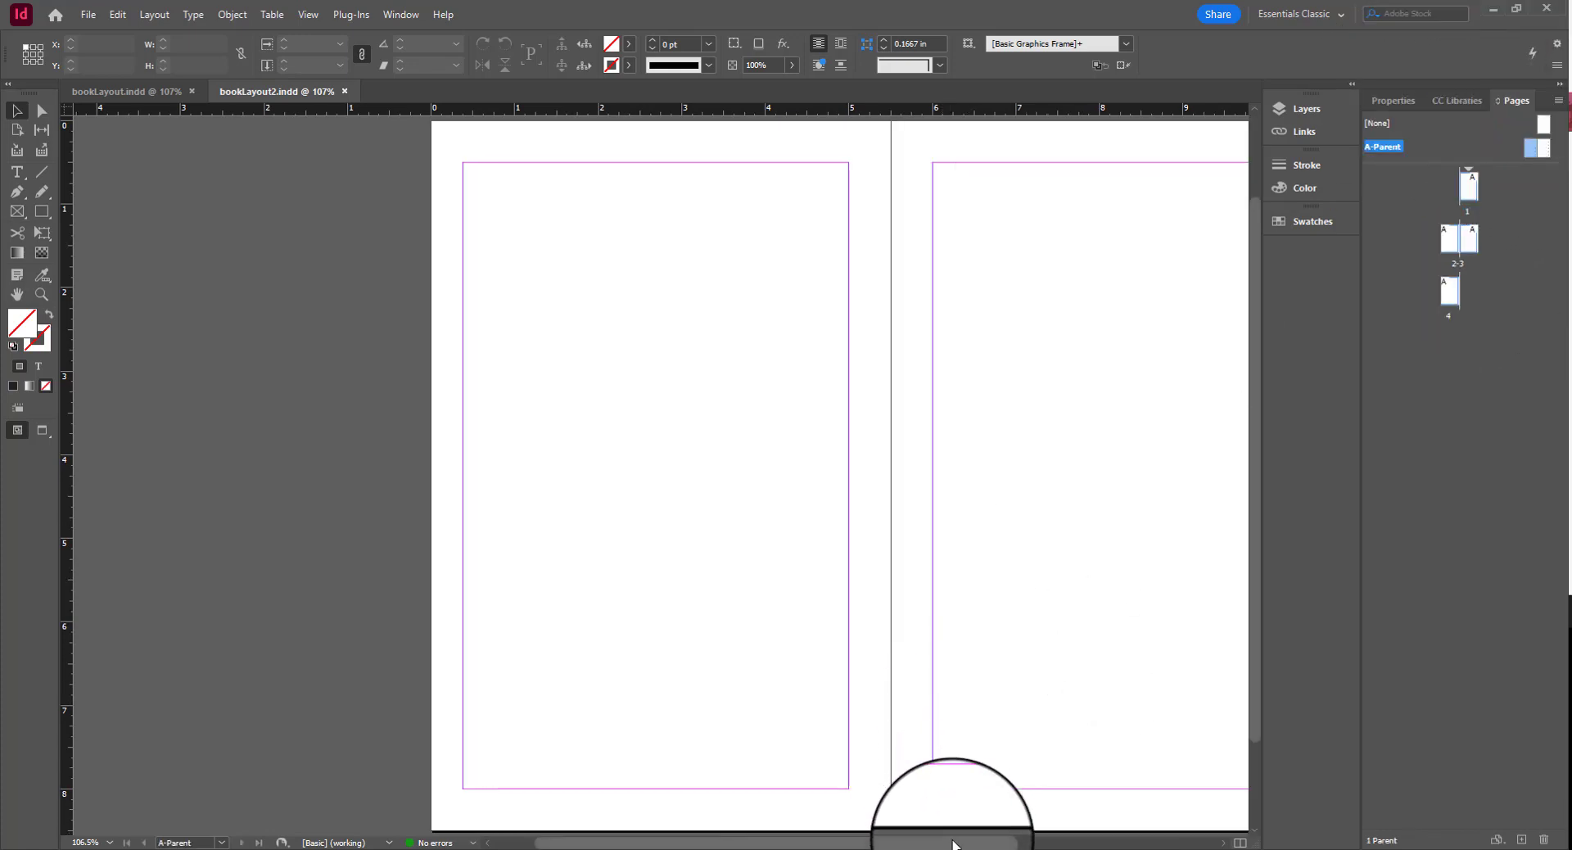
pyautogui.moveTo(950, 841); pyautogui.dragTo(1019, 843)
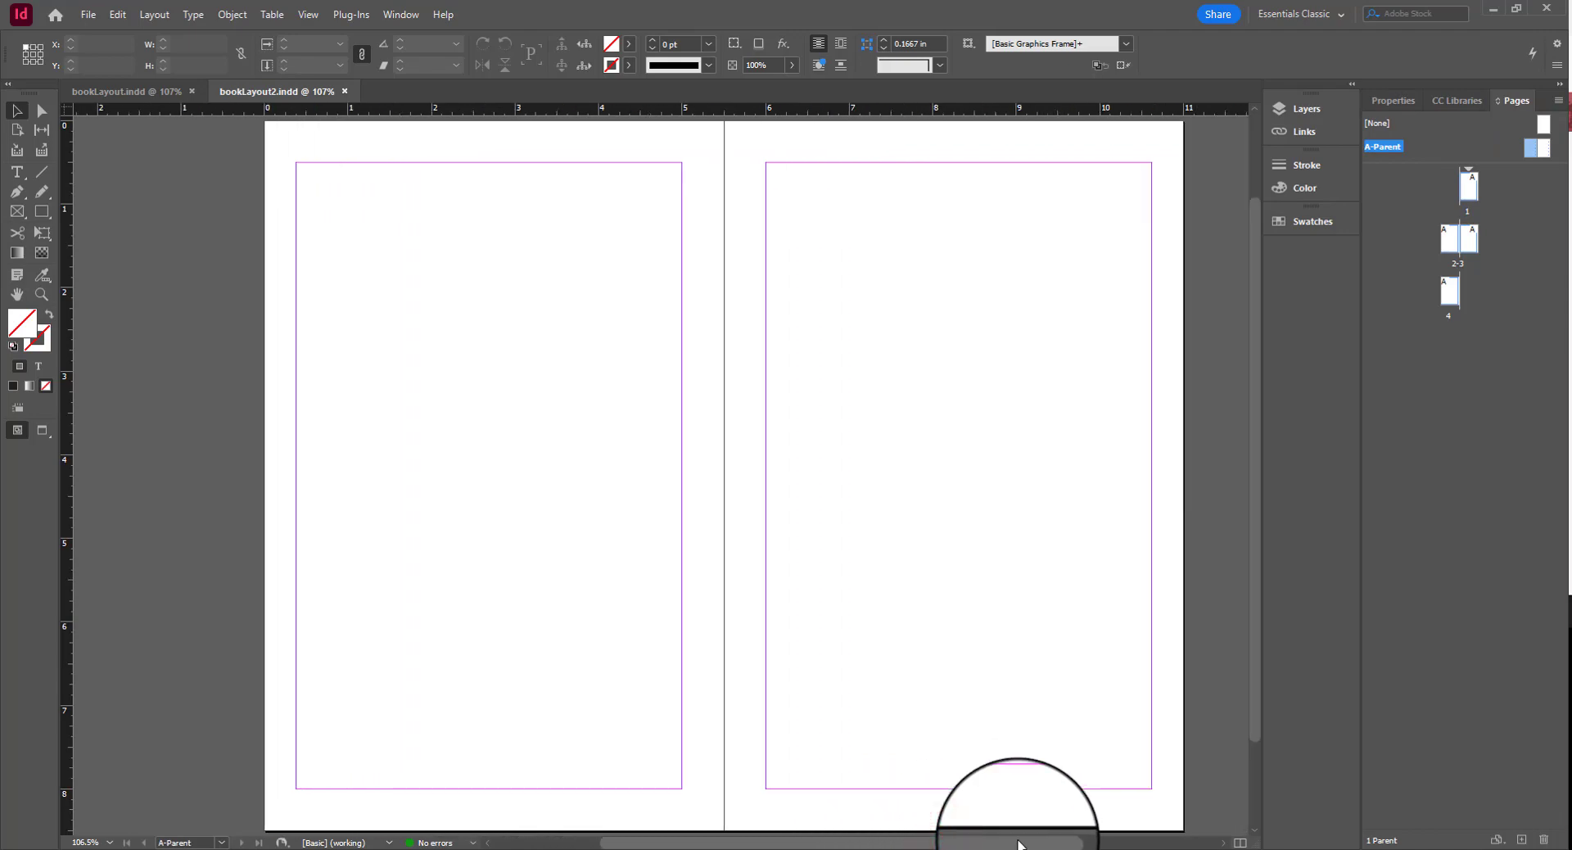
# Step: Examine the footer text and page numbers on the first pages of bookLayout.indd, and return to bookLayout2.indd
pyautogui.click(133, 91)
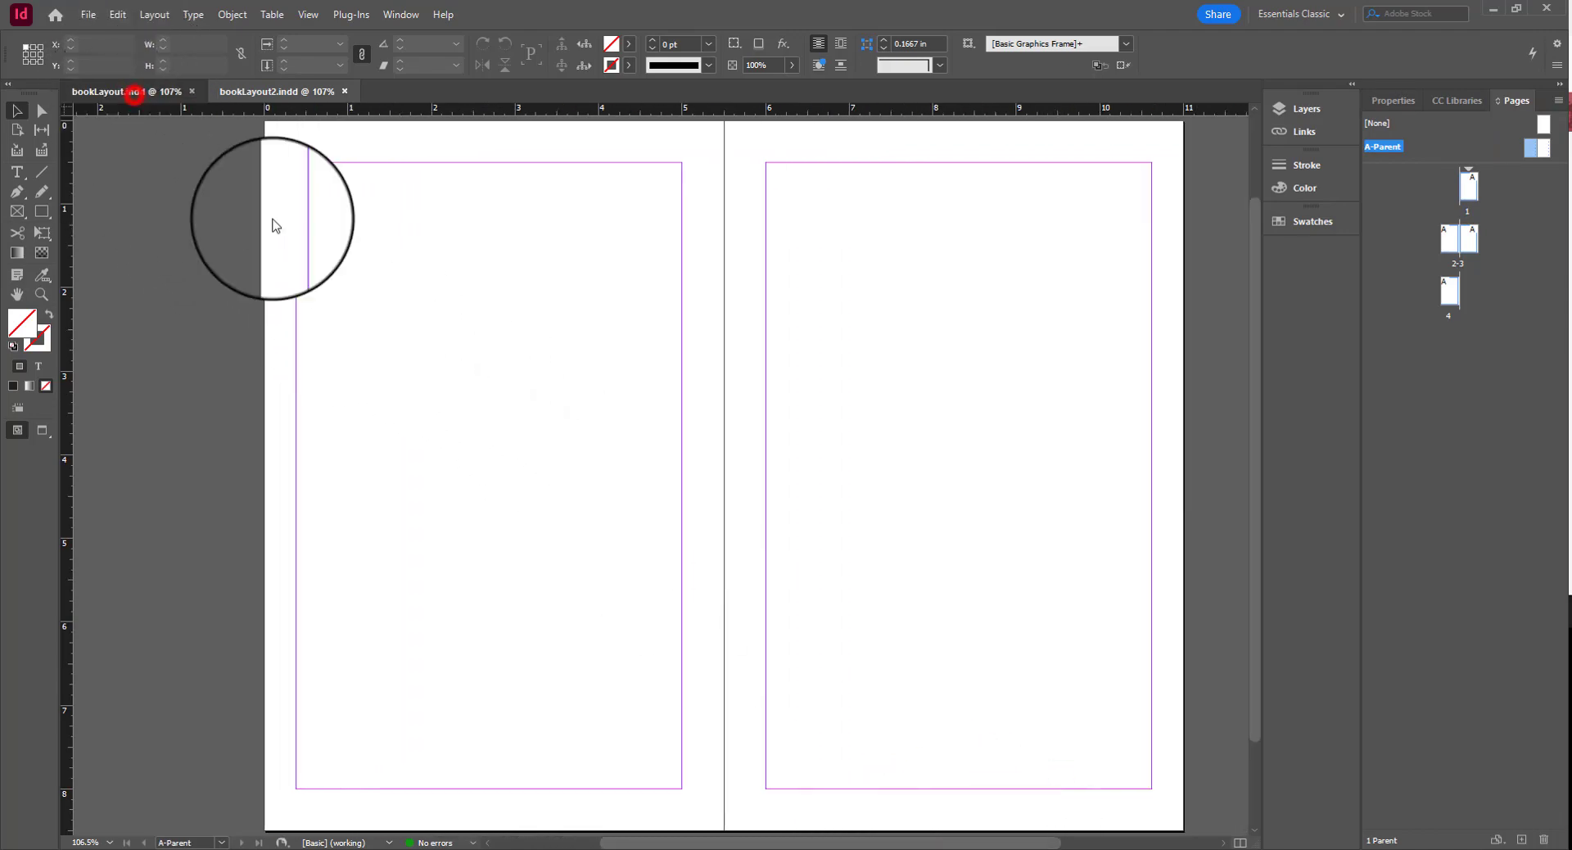
pyautogui.scroll(-2, 417, 388)
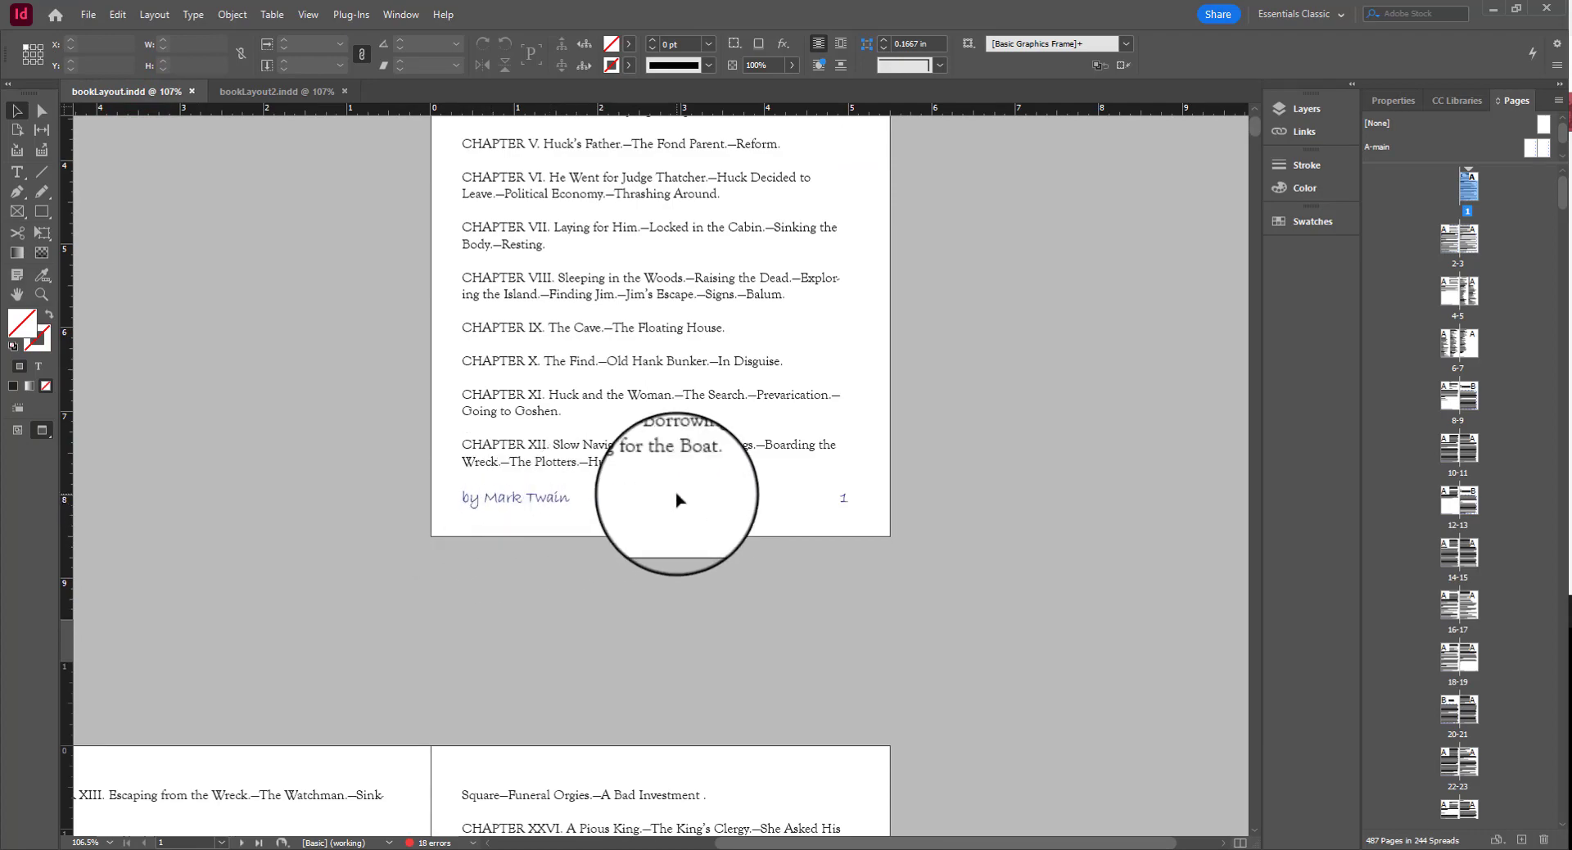
pyautogui.scroll(-9, 677, 498)
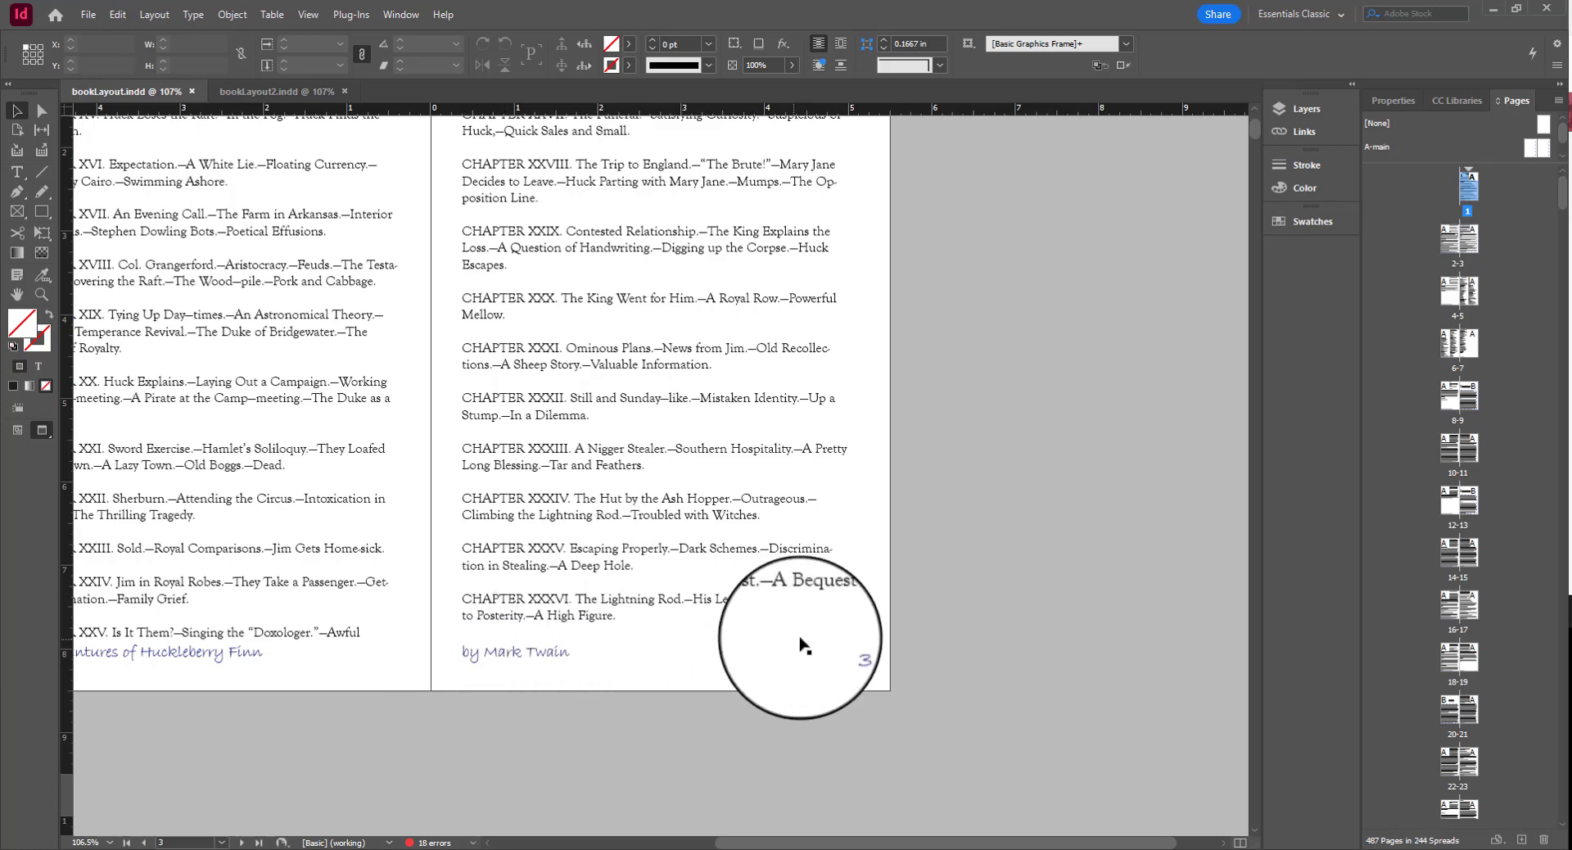
pyautogui.scroll(4, 802, 646)
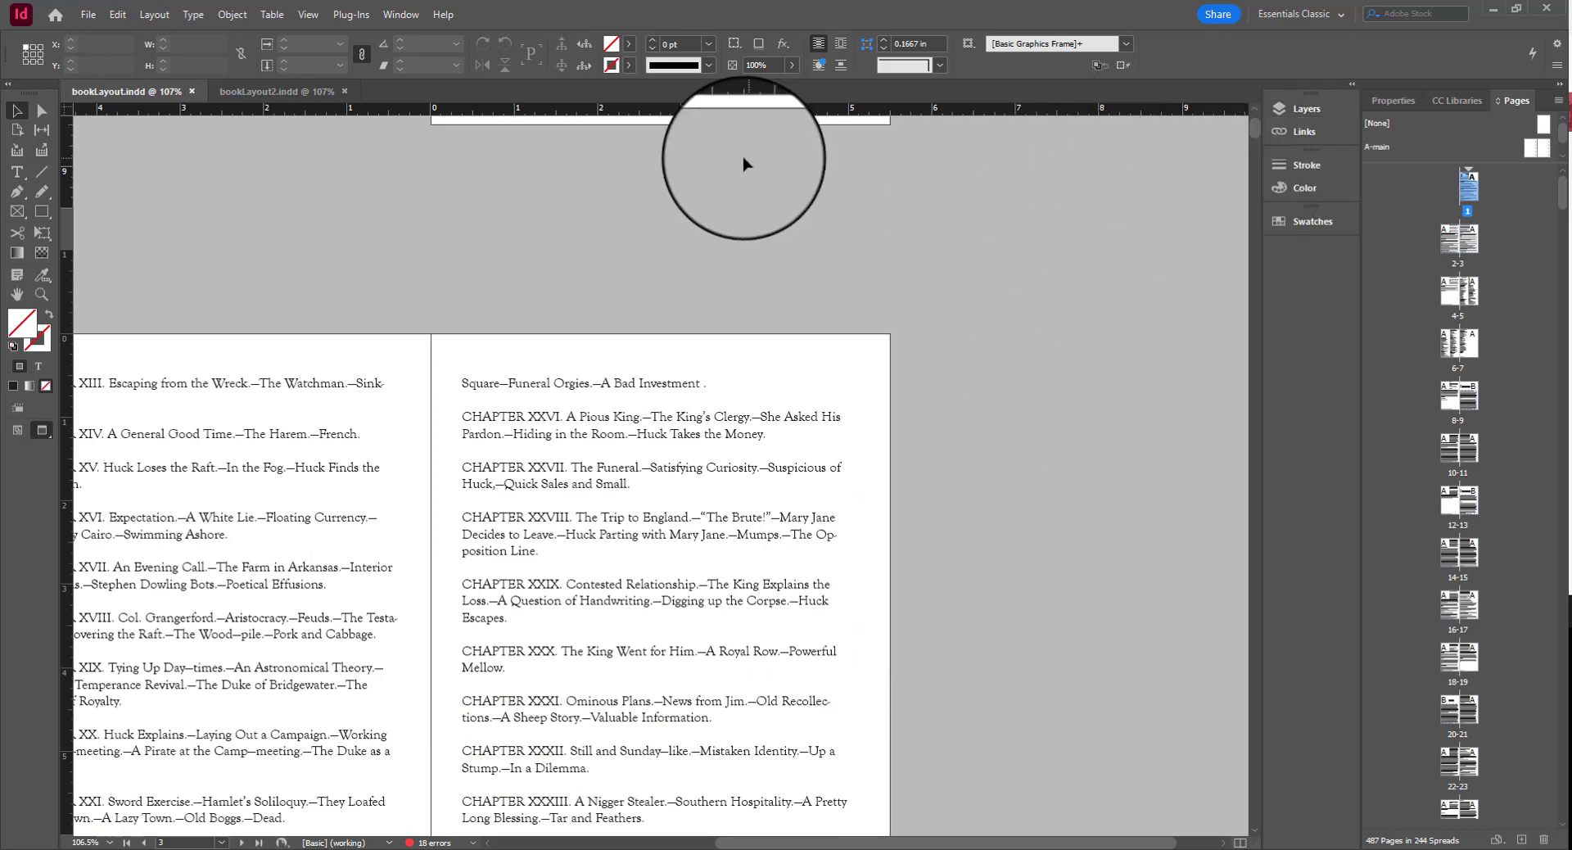
pyautogui.click(326, 92)
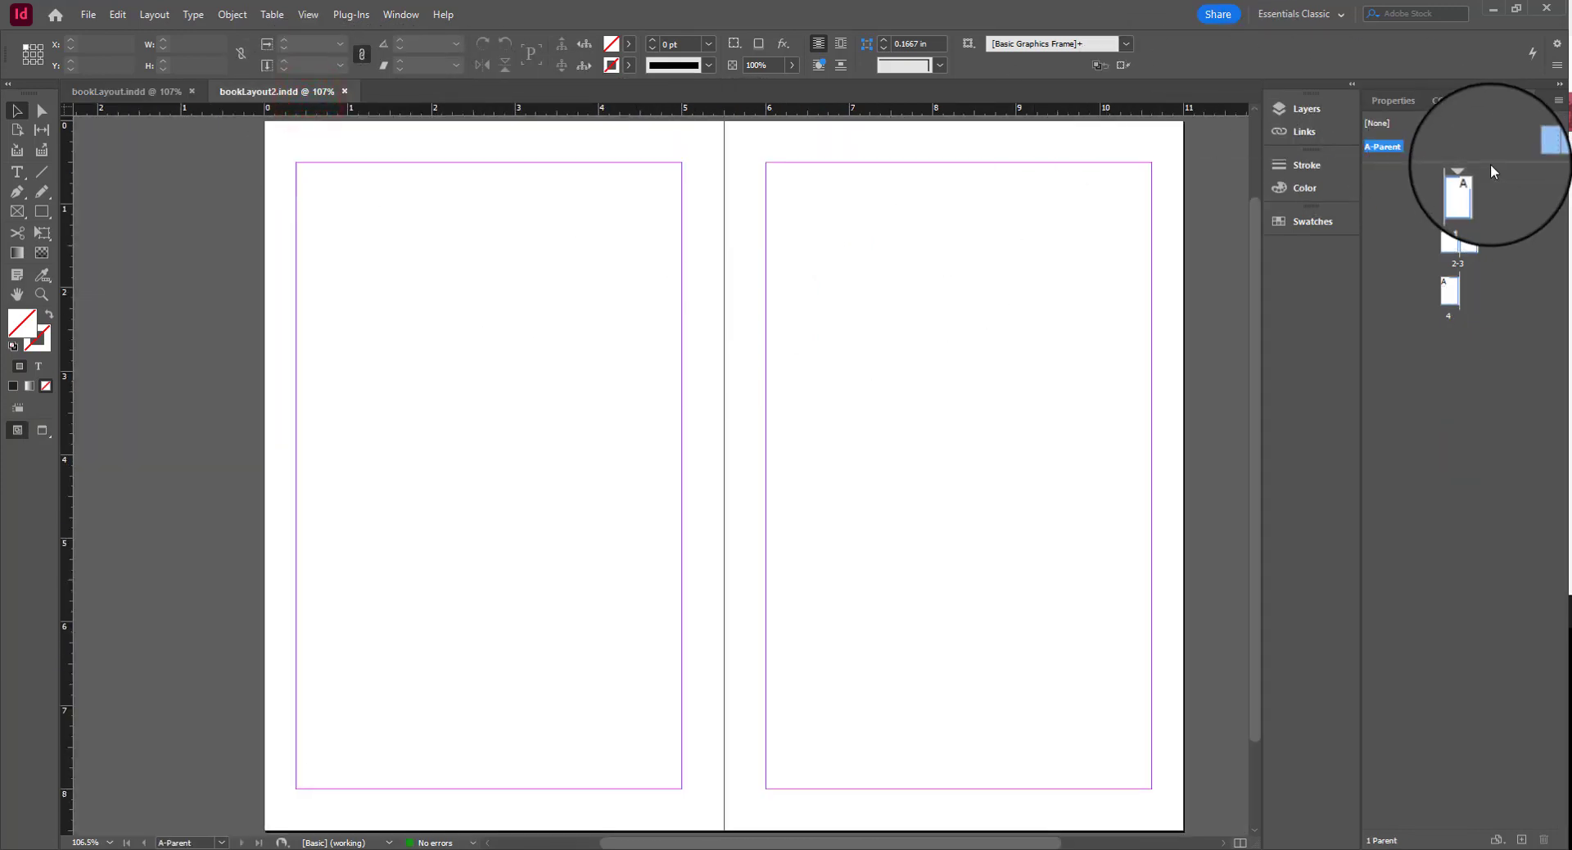
# Step: Inspect the primary text frames on both A-Parent pages and the margin space around them
pyautogui.click(354, 337)
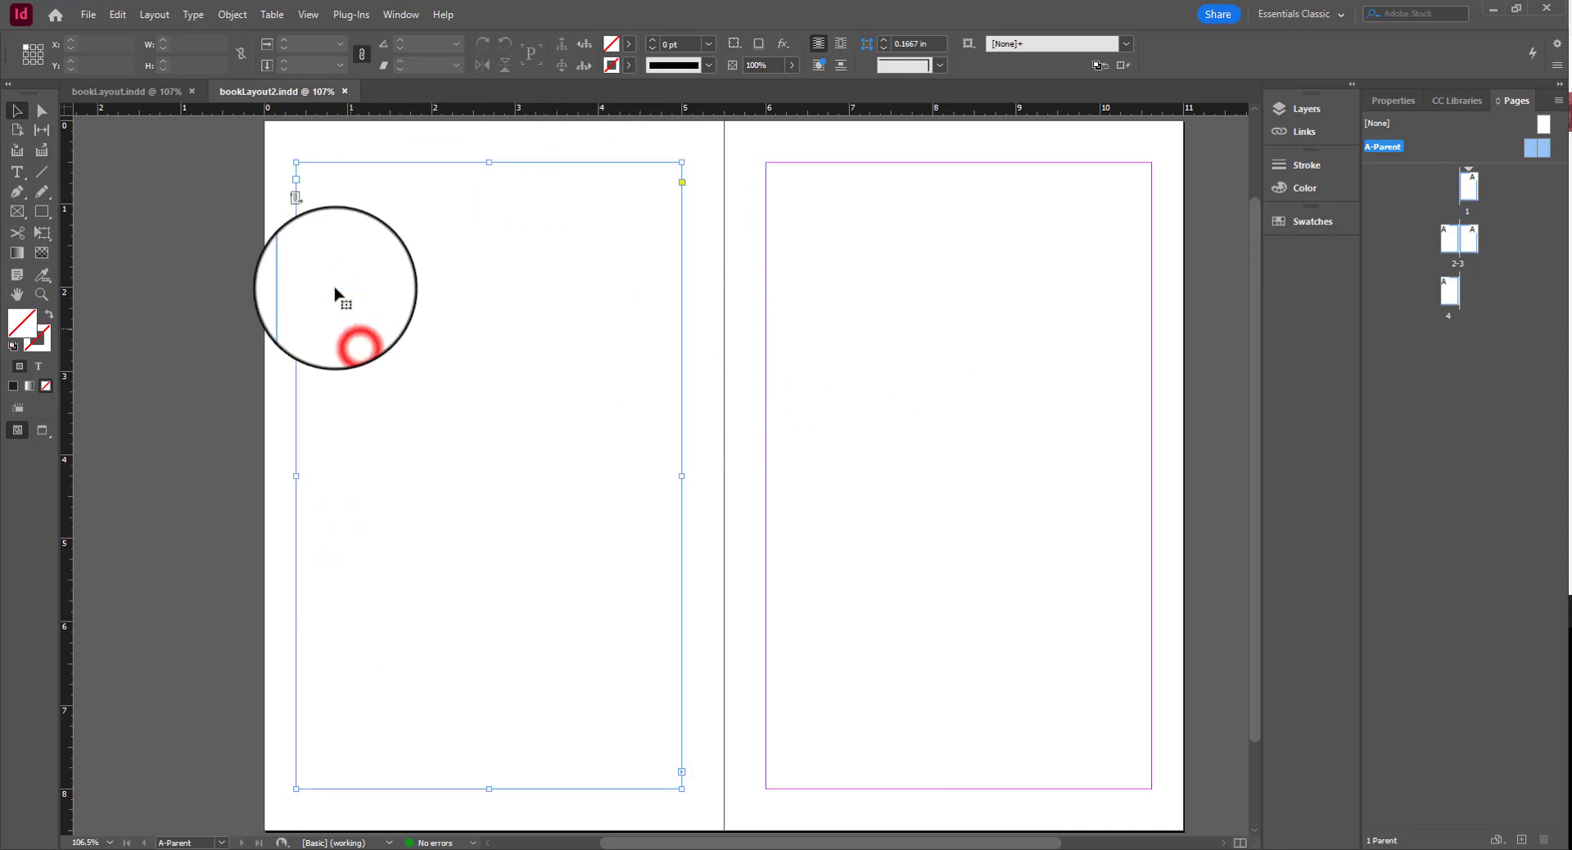
pyautogui.click(881, 231)
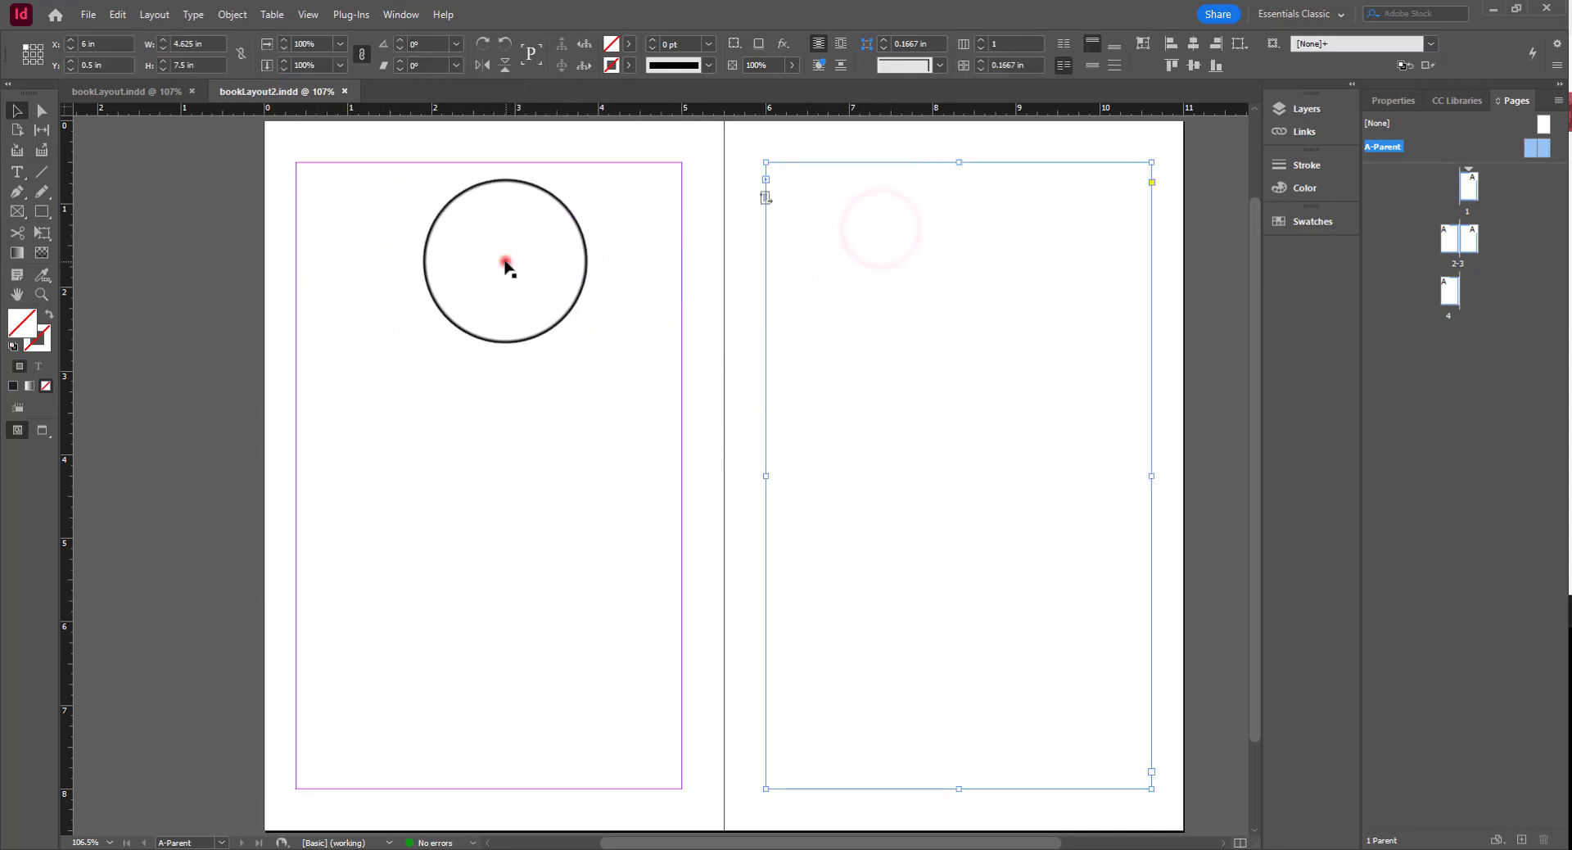
pyautogui.click(506, 264)
pyautogui.scroll(-1, 507, 268)
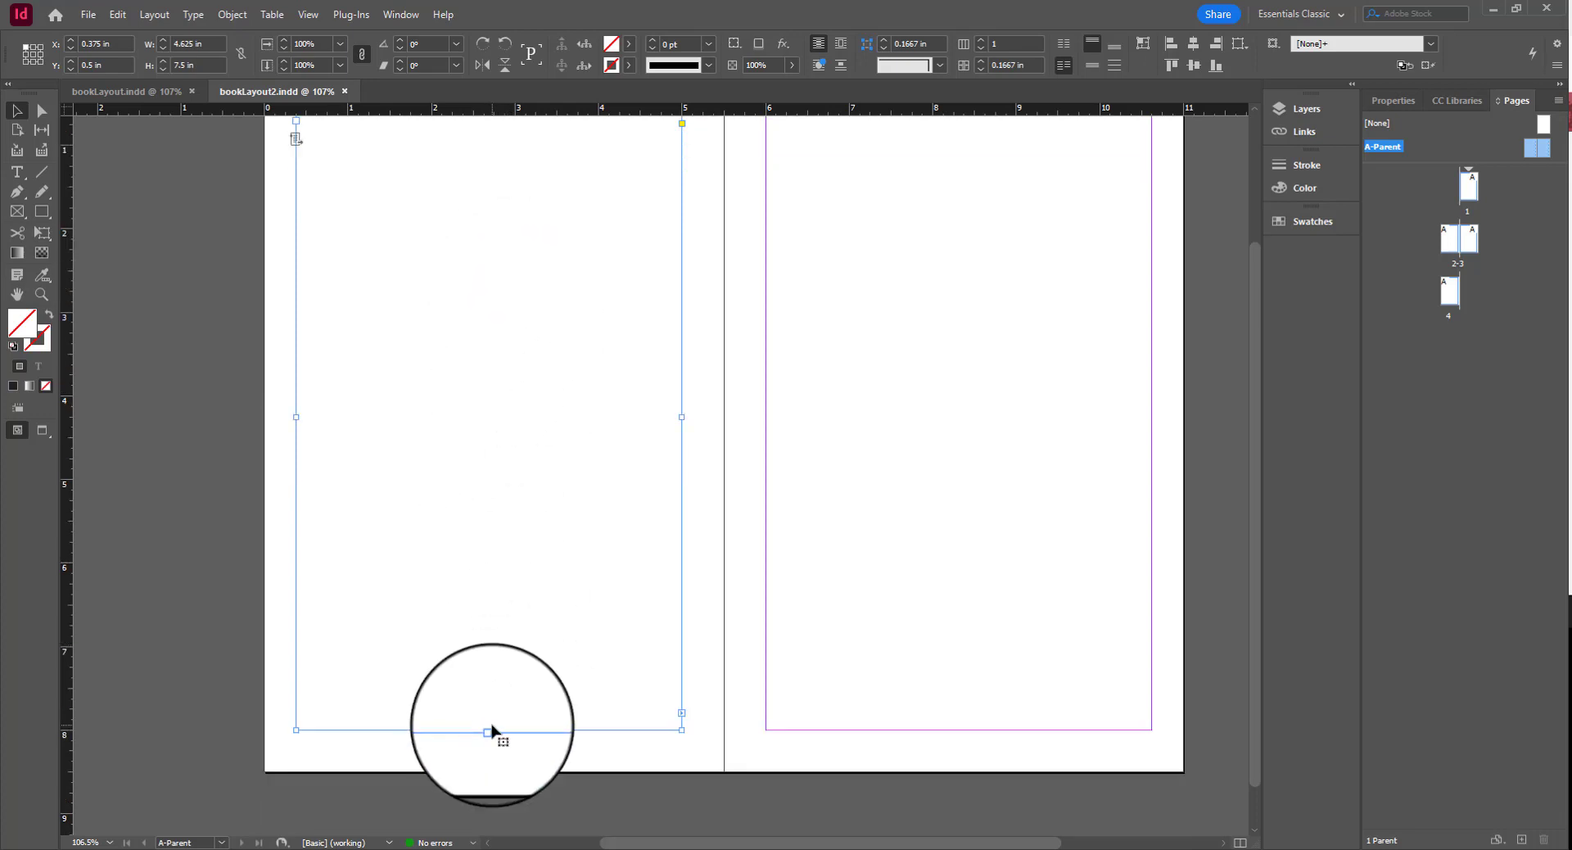
pyautogui.scroll(3, 527, 589)
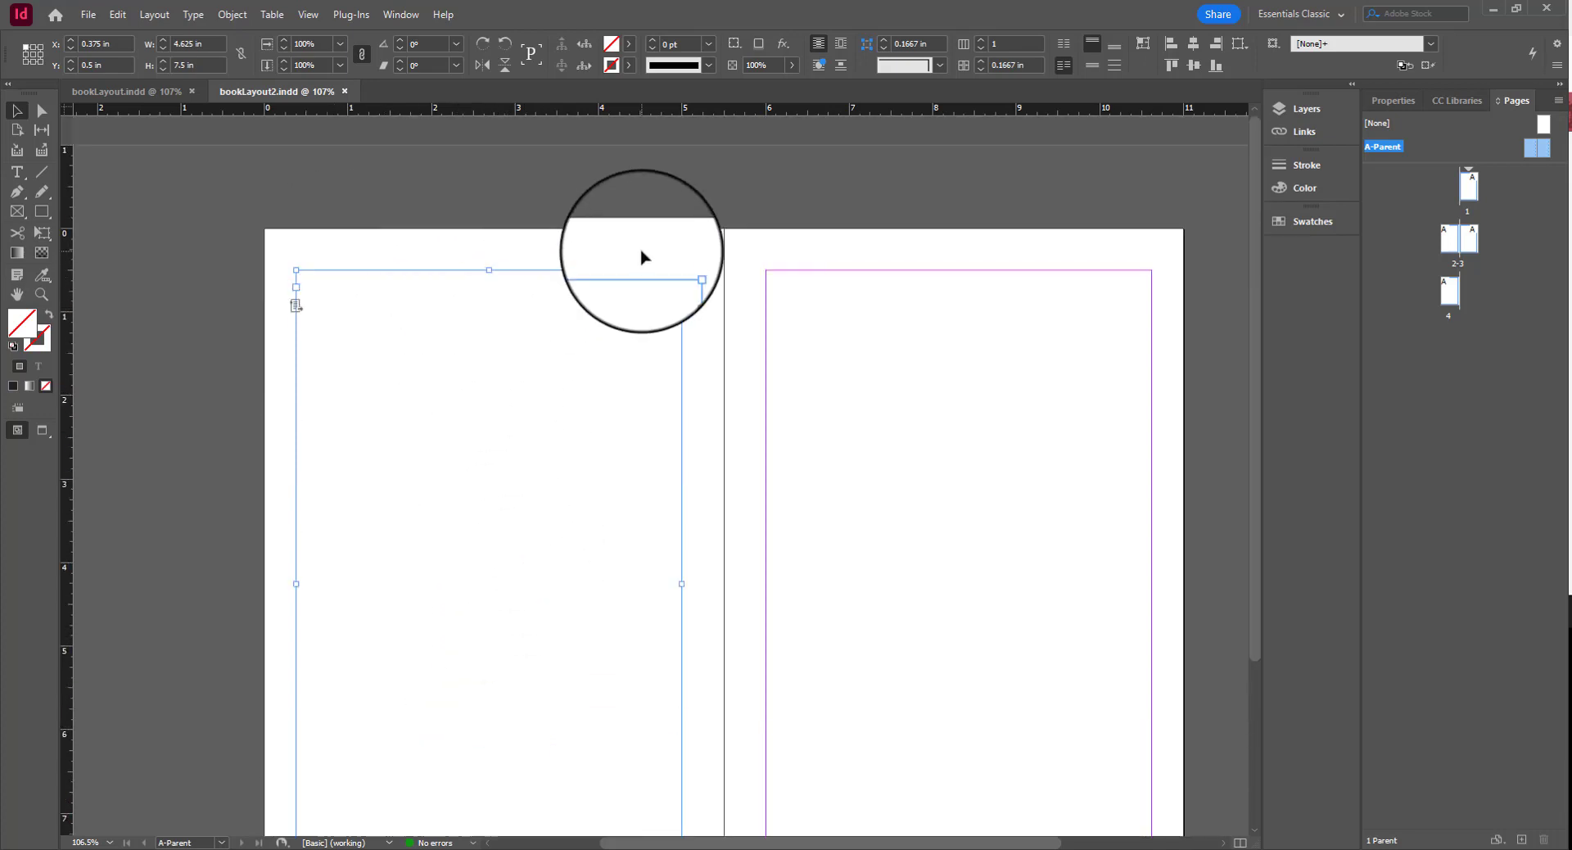
pyautogui.scroll(-4, 579, 330)
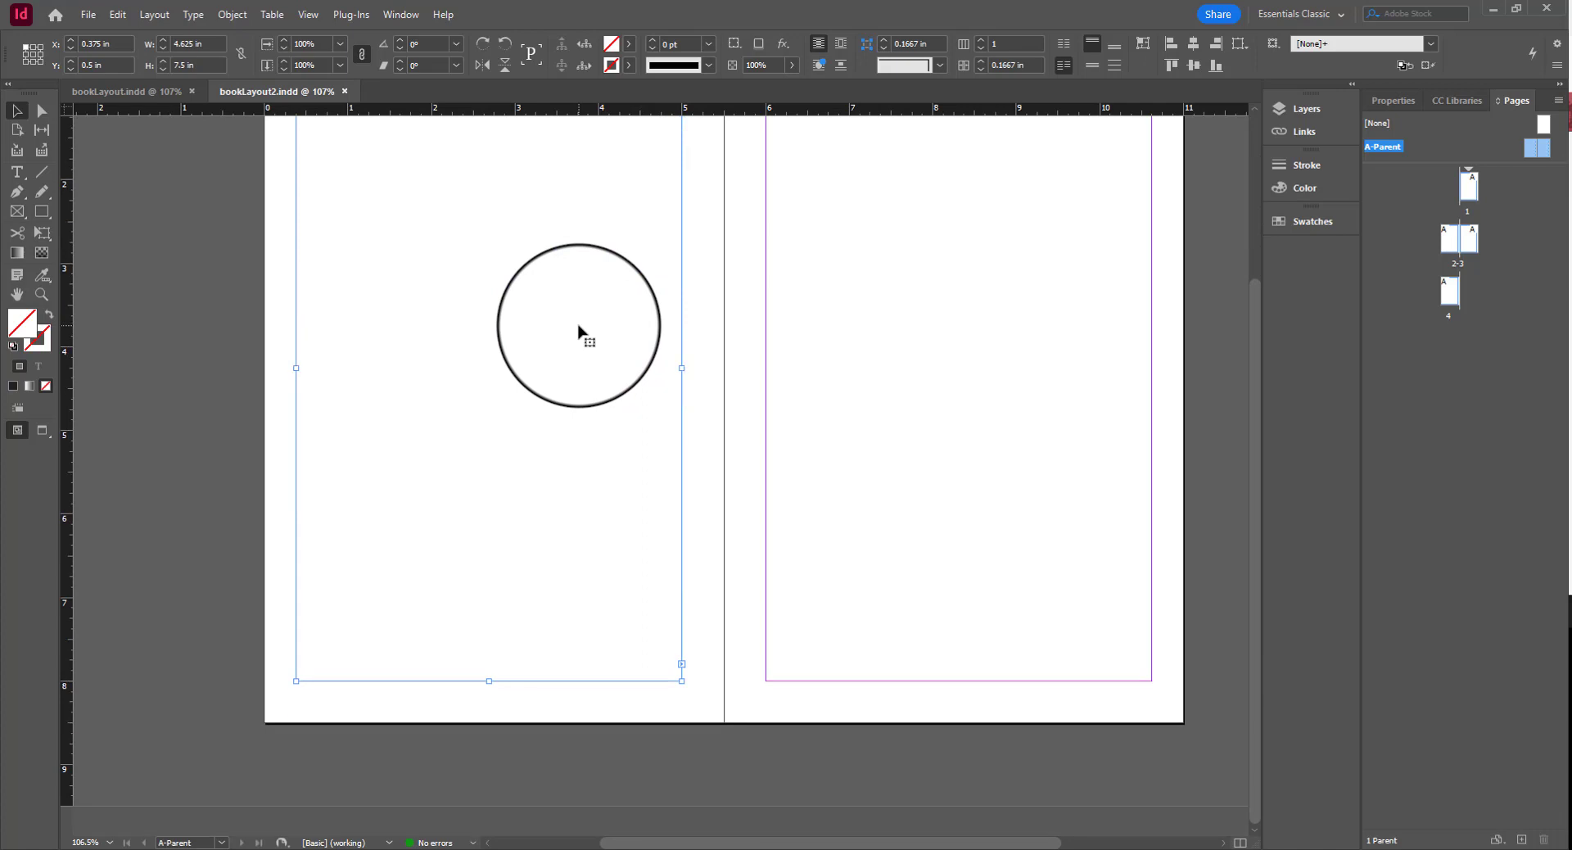
# Step: Draw a frame about 0.4 by 0.28 in below the left A-Parent page's lower-left margin corner and make it a text frame
pyautogui.hotkey('ctrl', '=')
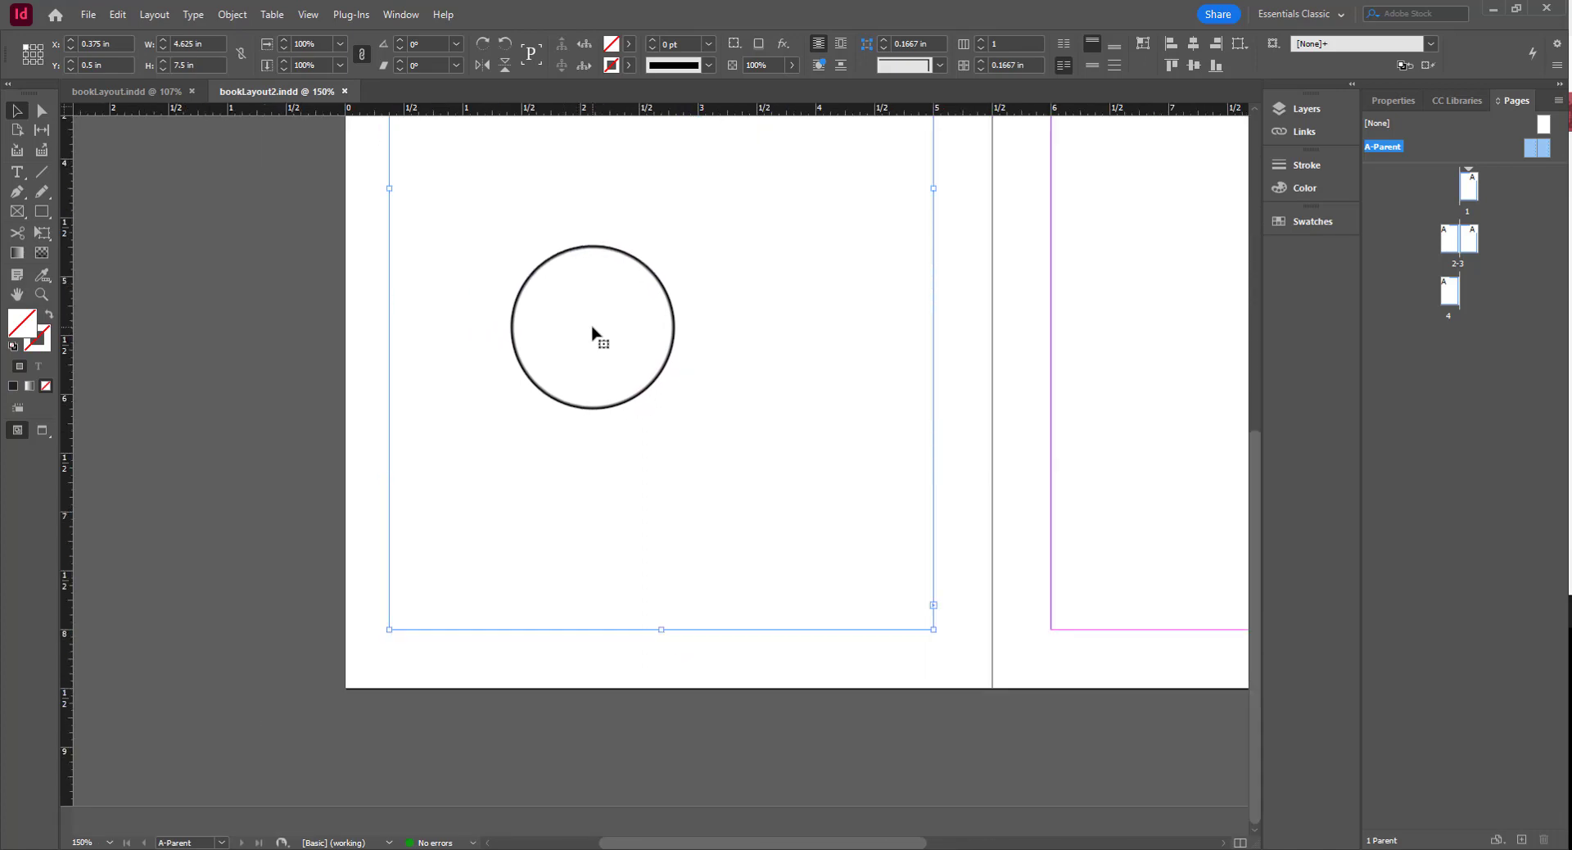
pyautogui.moveTo(592, 328); pyautogui.dragTo(638, 542)
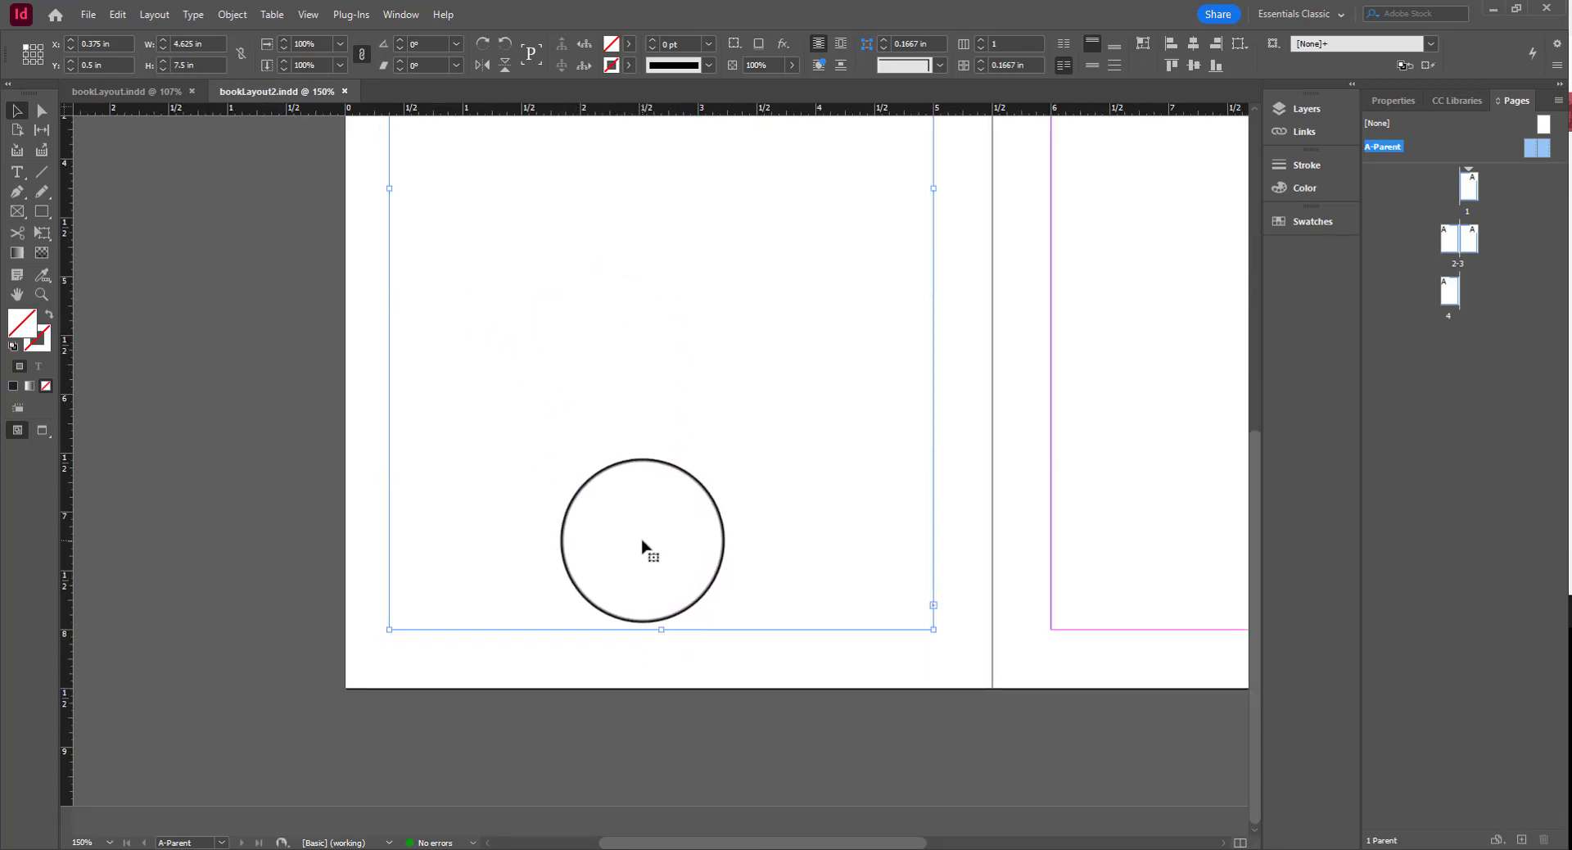
pyautogui.click(17, 211)
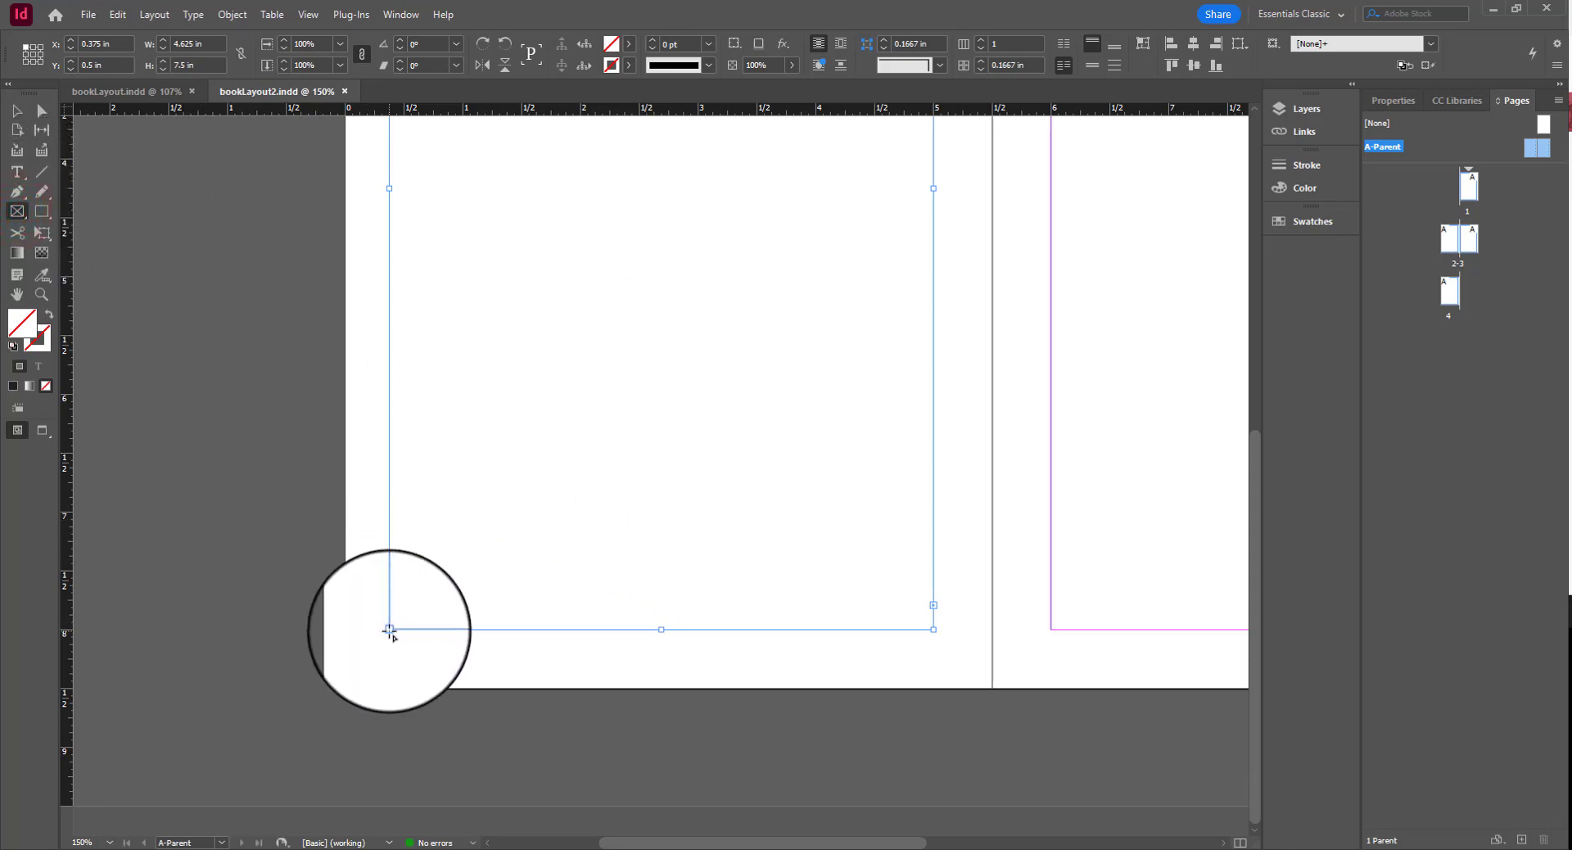
pyautogui.moveTo(366, 615); pyautogui.dragTo(438, 661)
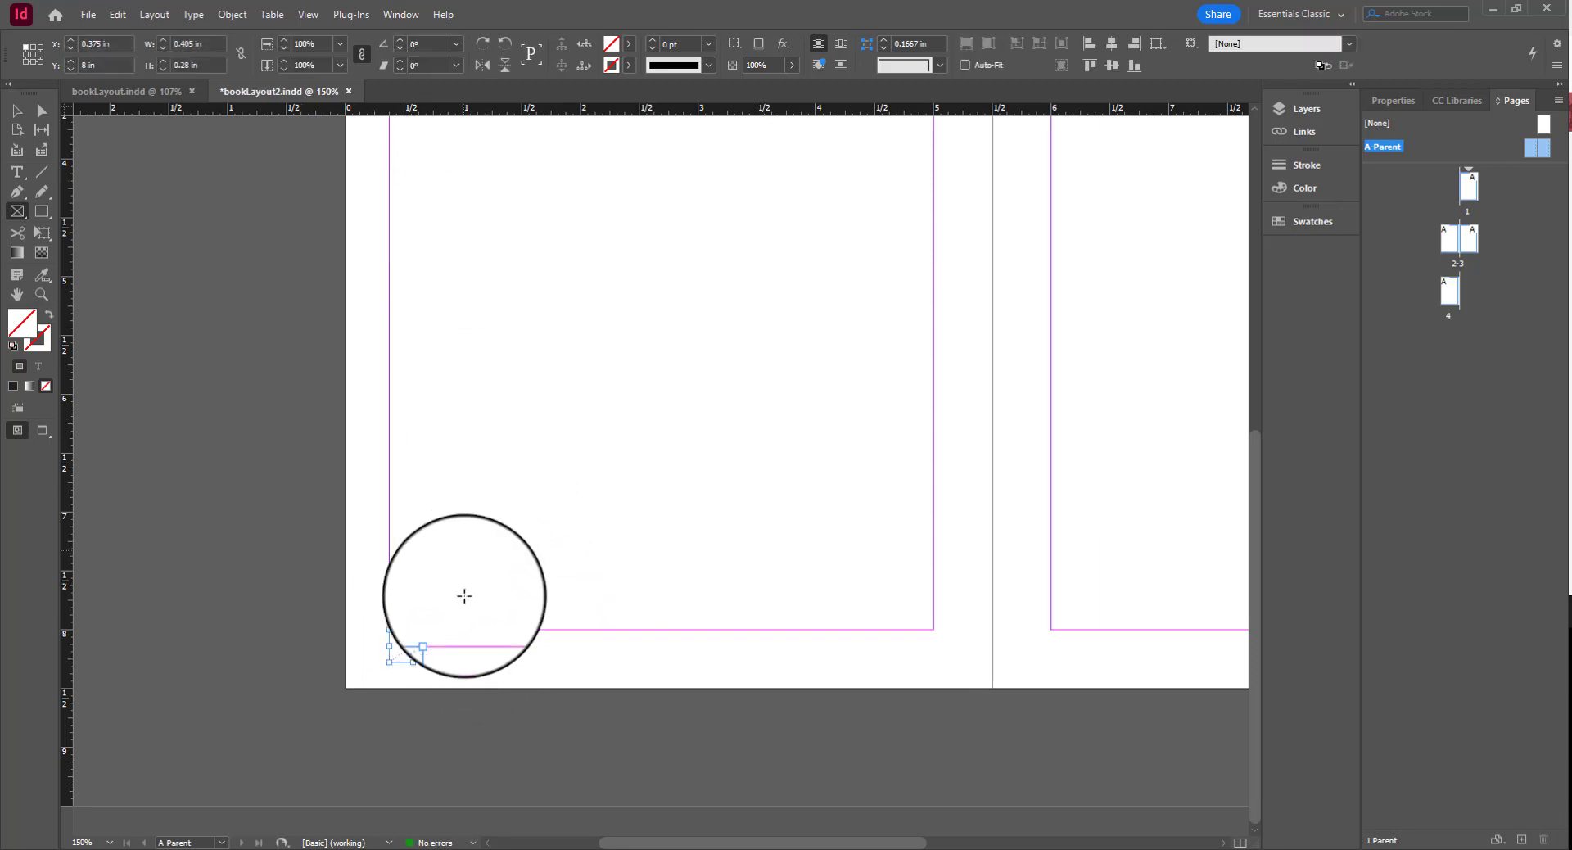
pyautogui.click(16, 173)
pyautogui.click(426, 645)
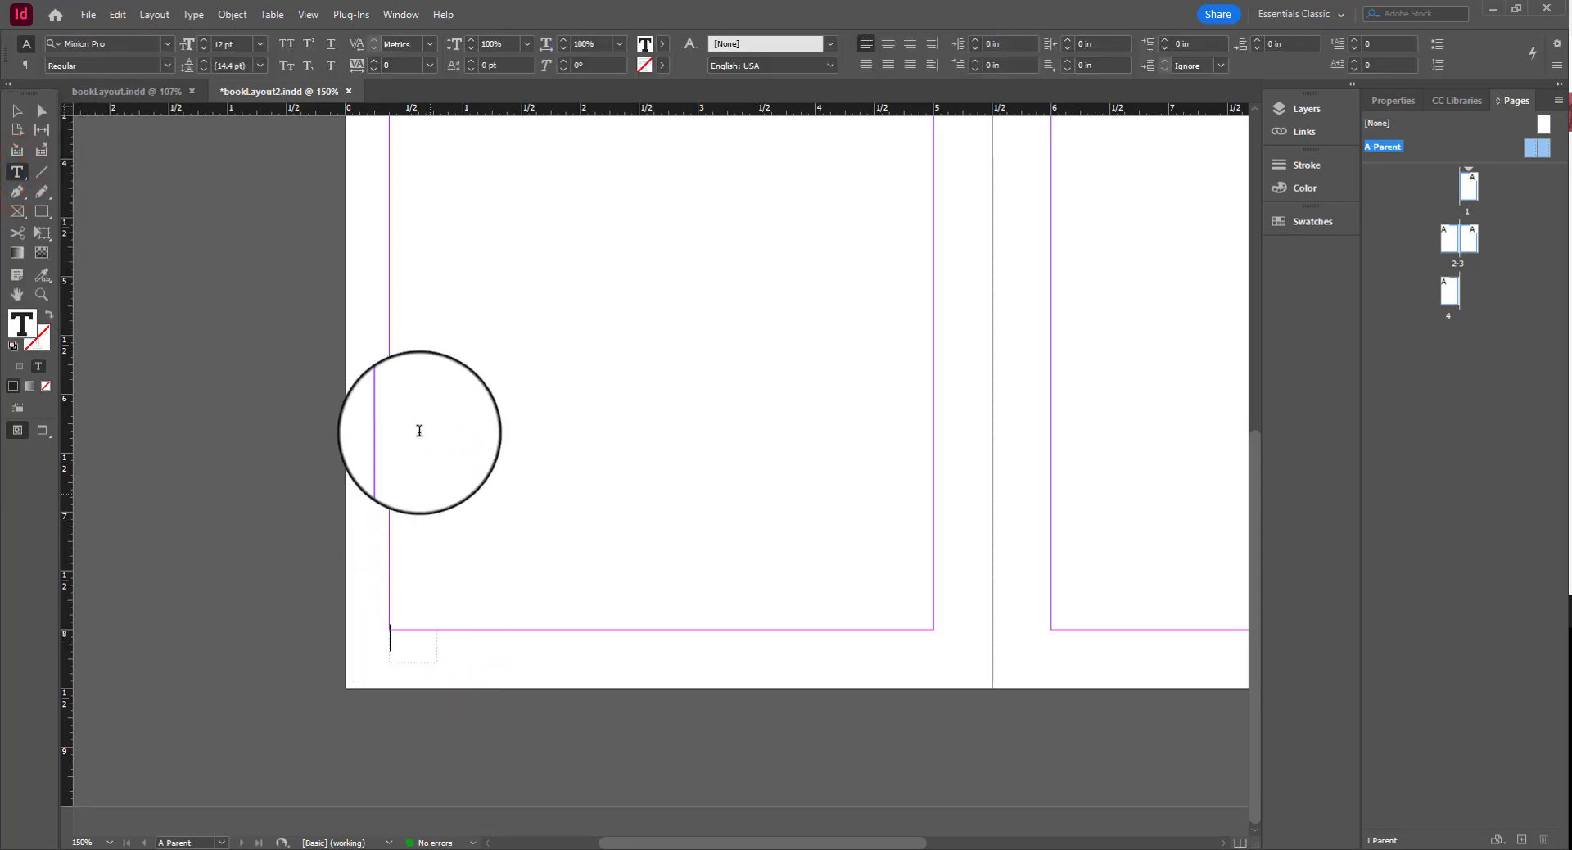
# Step: Browse the heavy serif fonts for the page-number frame, and try the decorative and blackletter classification filters
pyautogui.click(172, 41)
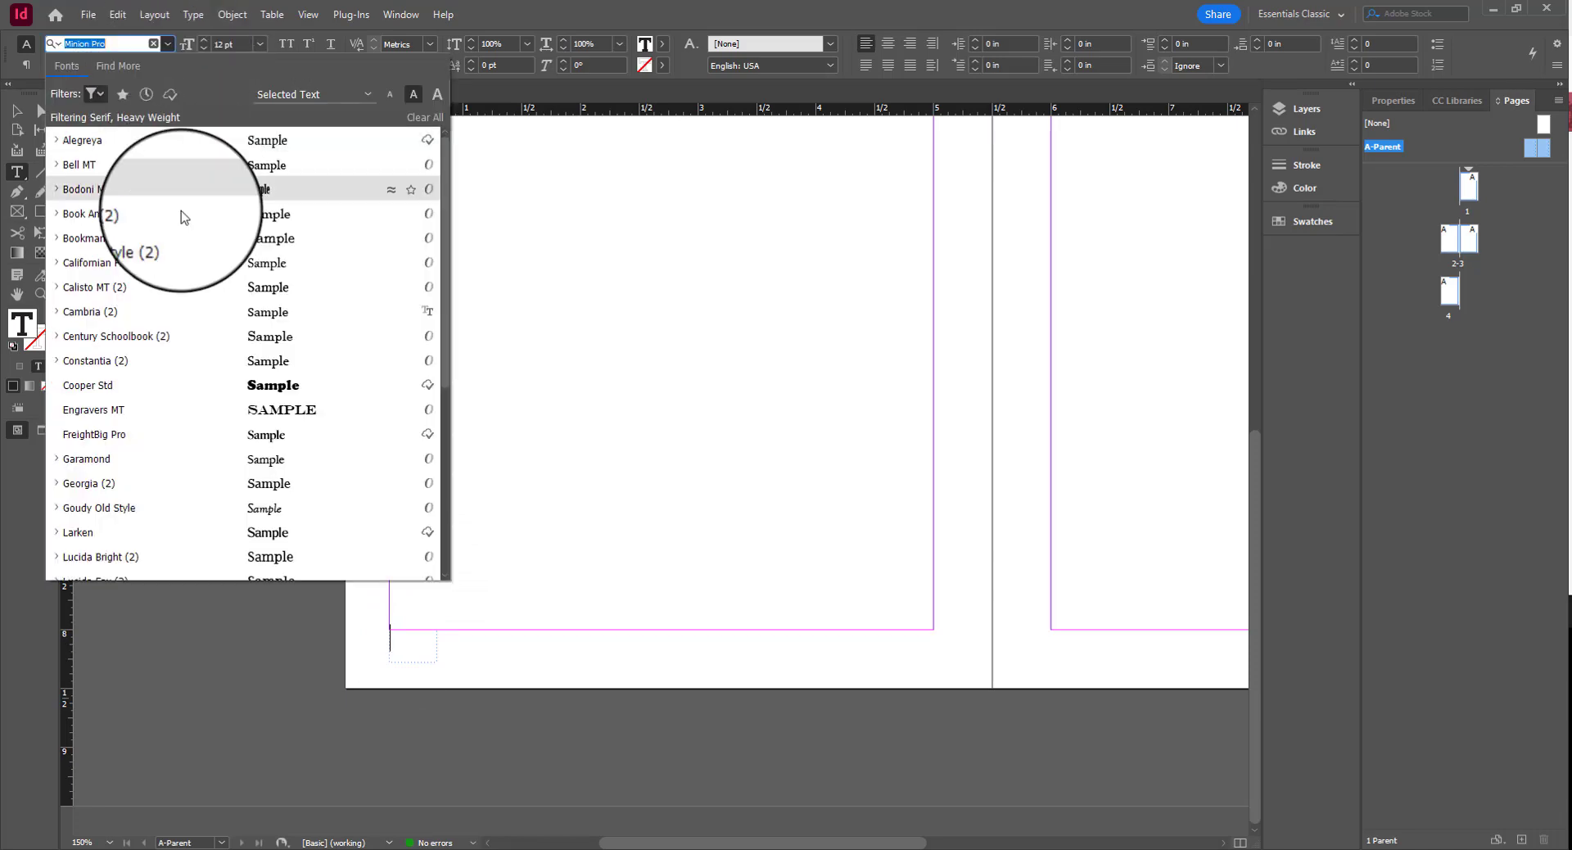
pyautogui.scroll(-5, 186, 235)
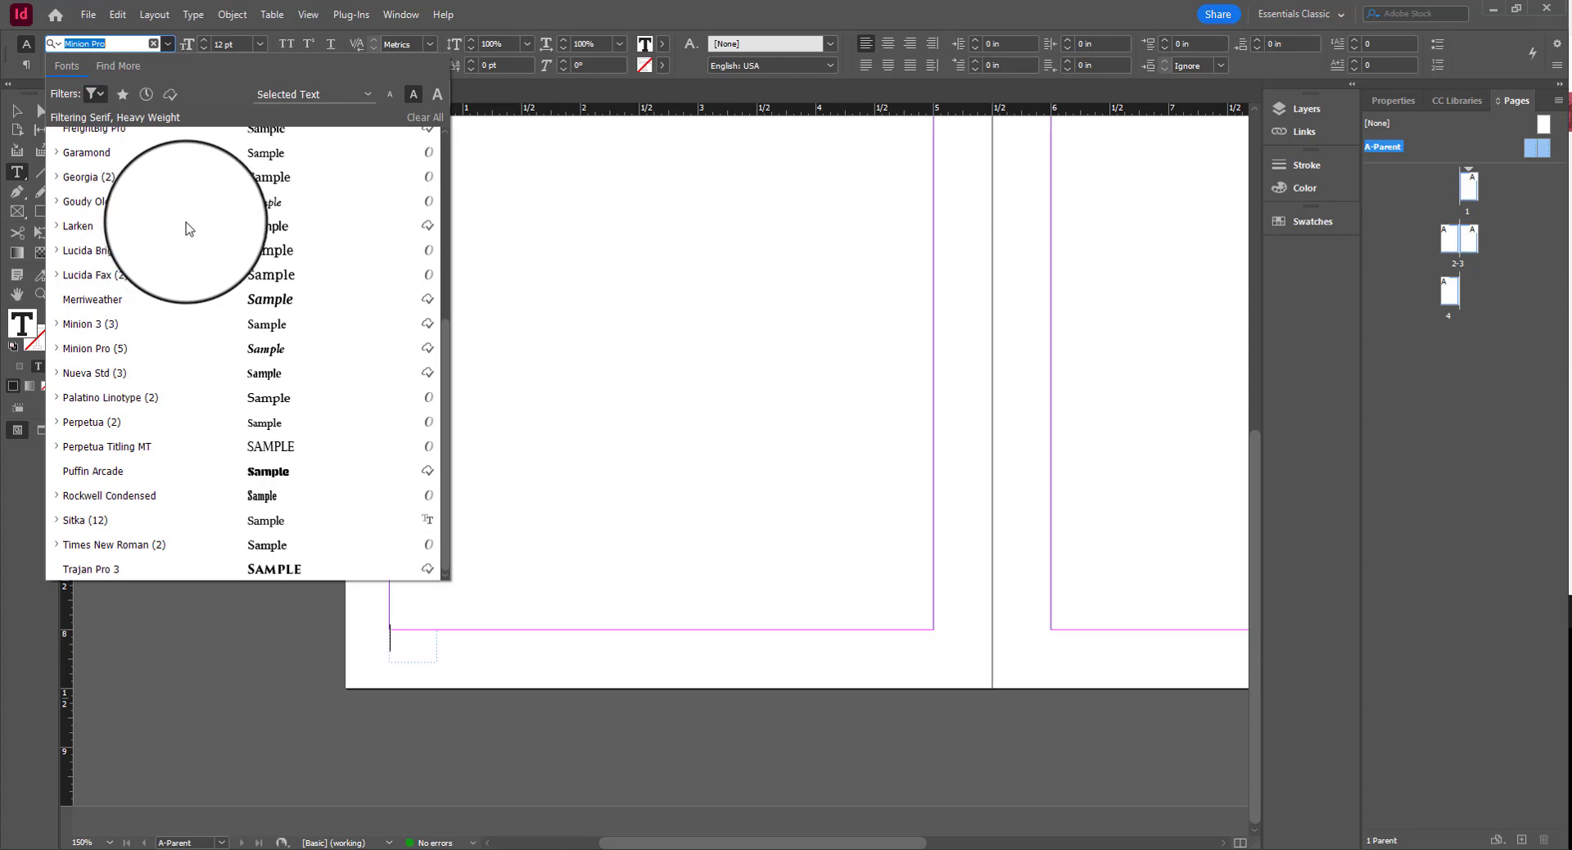
pyautogui.scroll(5, 185, 228)
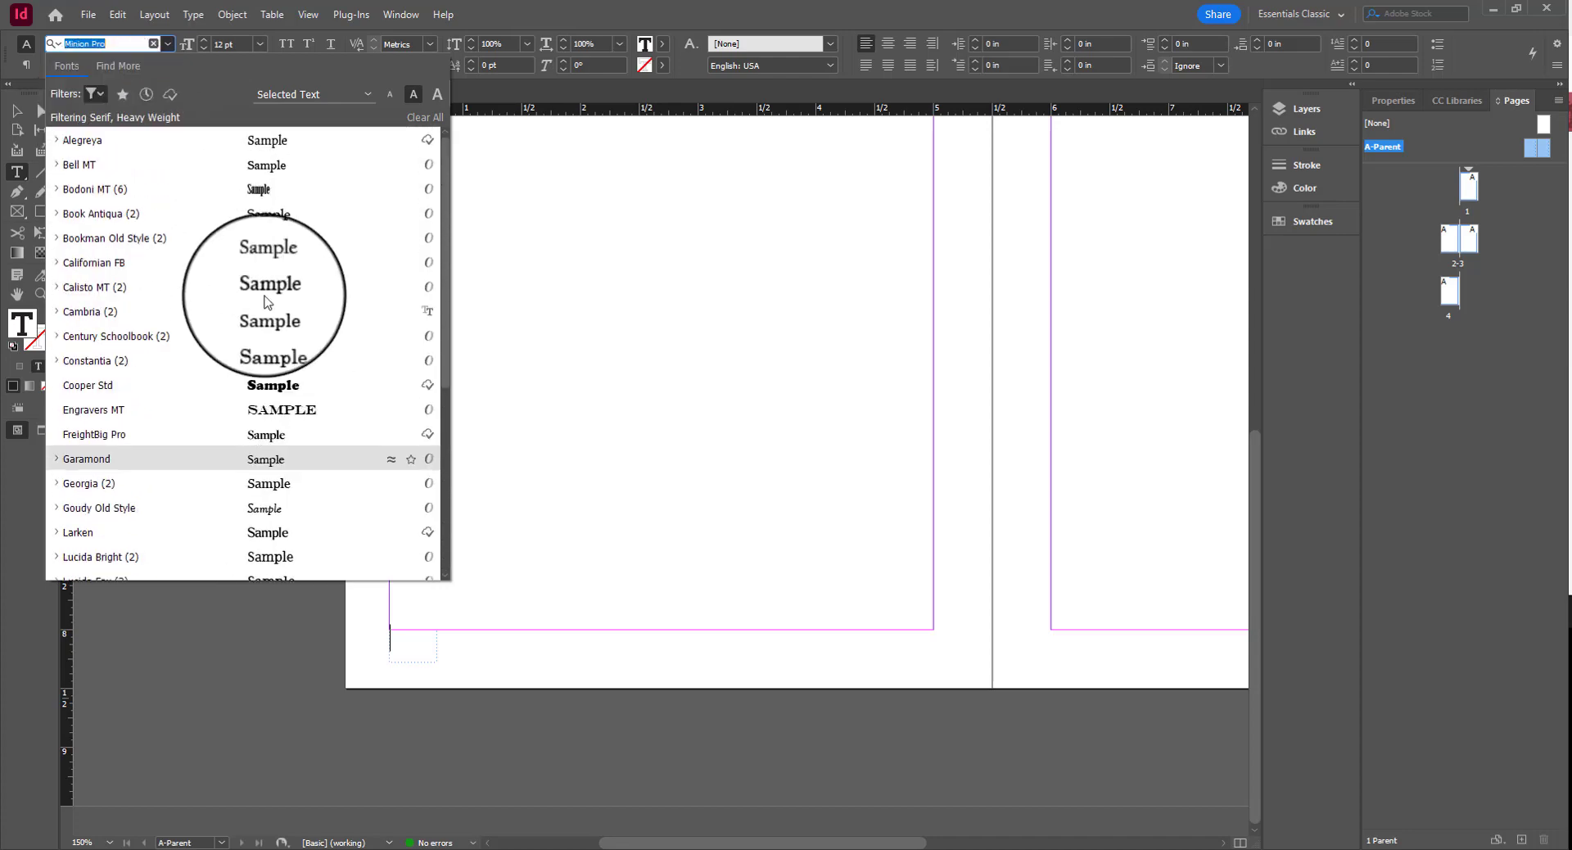
pyautogui.click(96, 94)
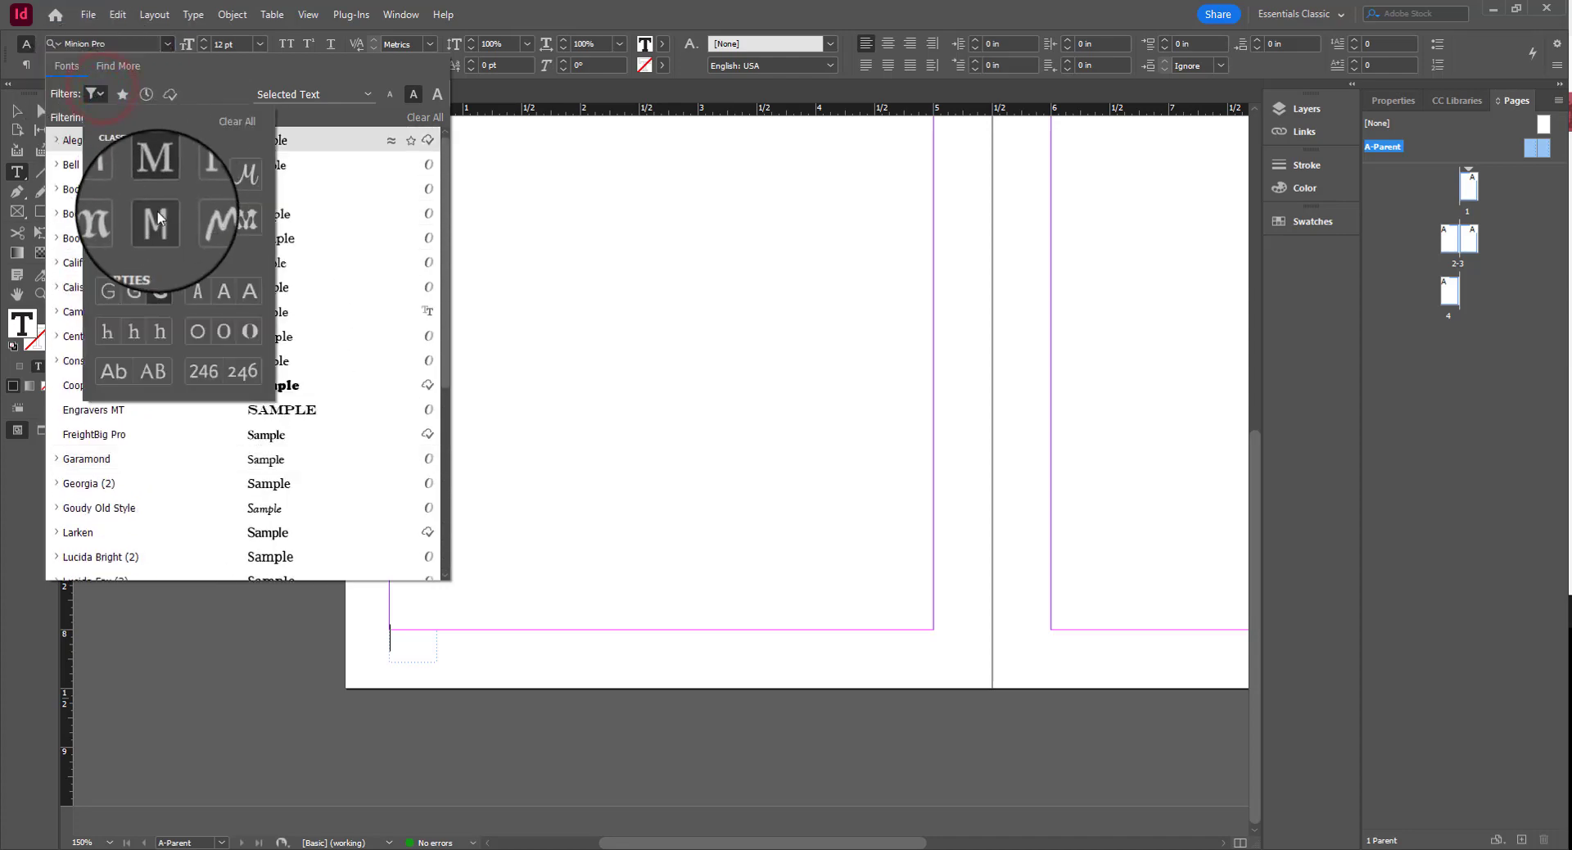
pyautogui.click(236, 219)
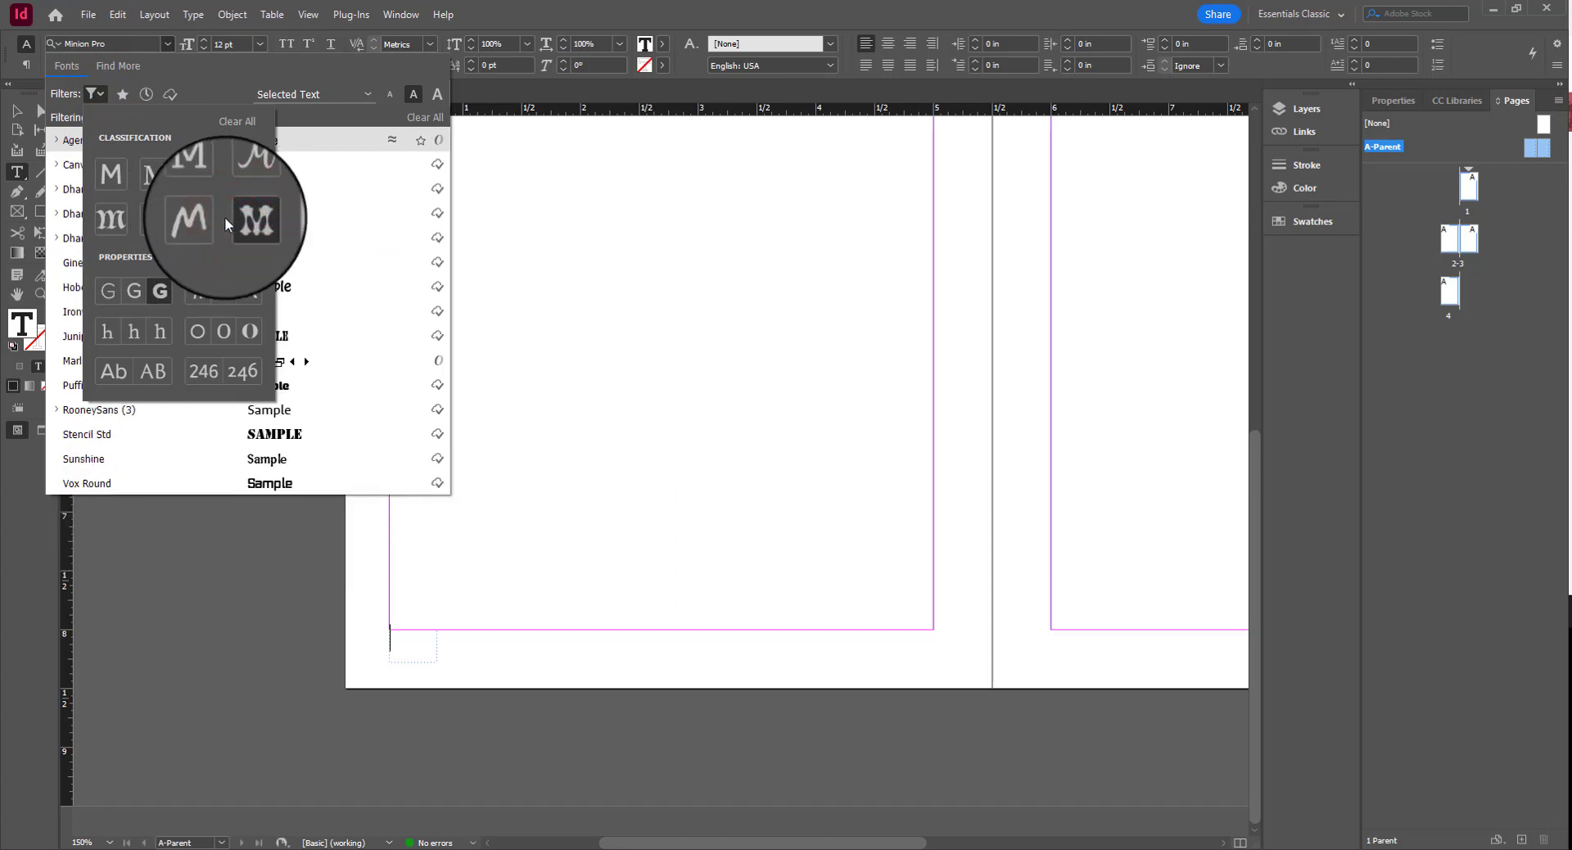
pyautogui.click(111, 218)
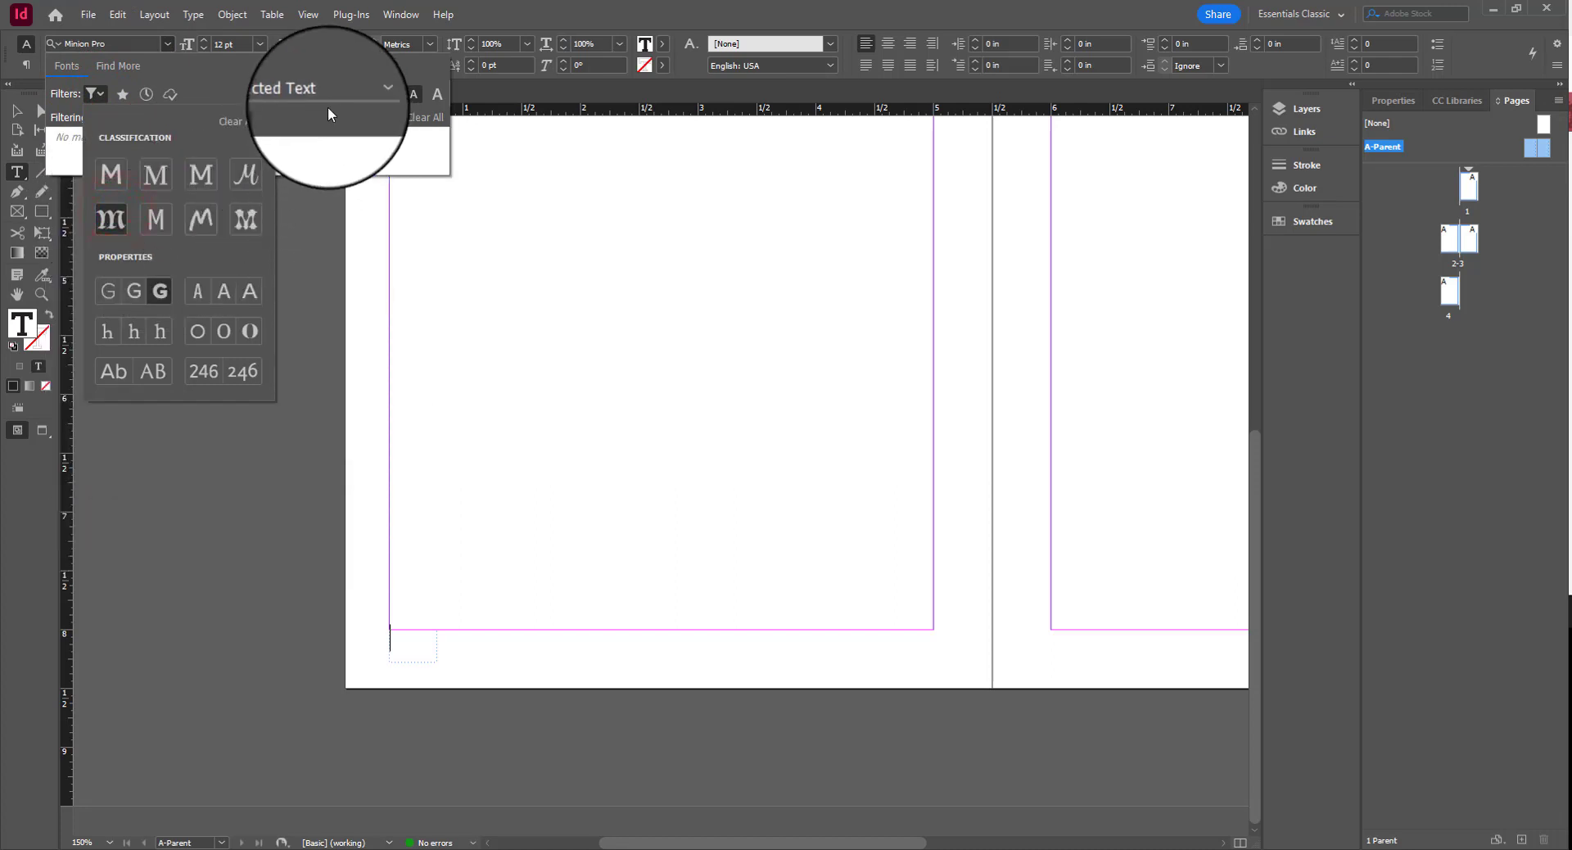
pyautogui.click(326, 63)
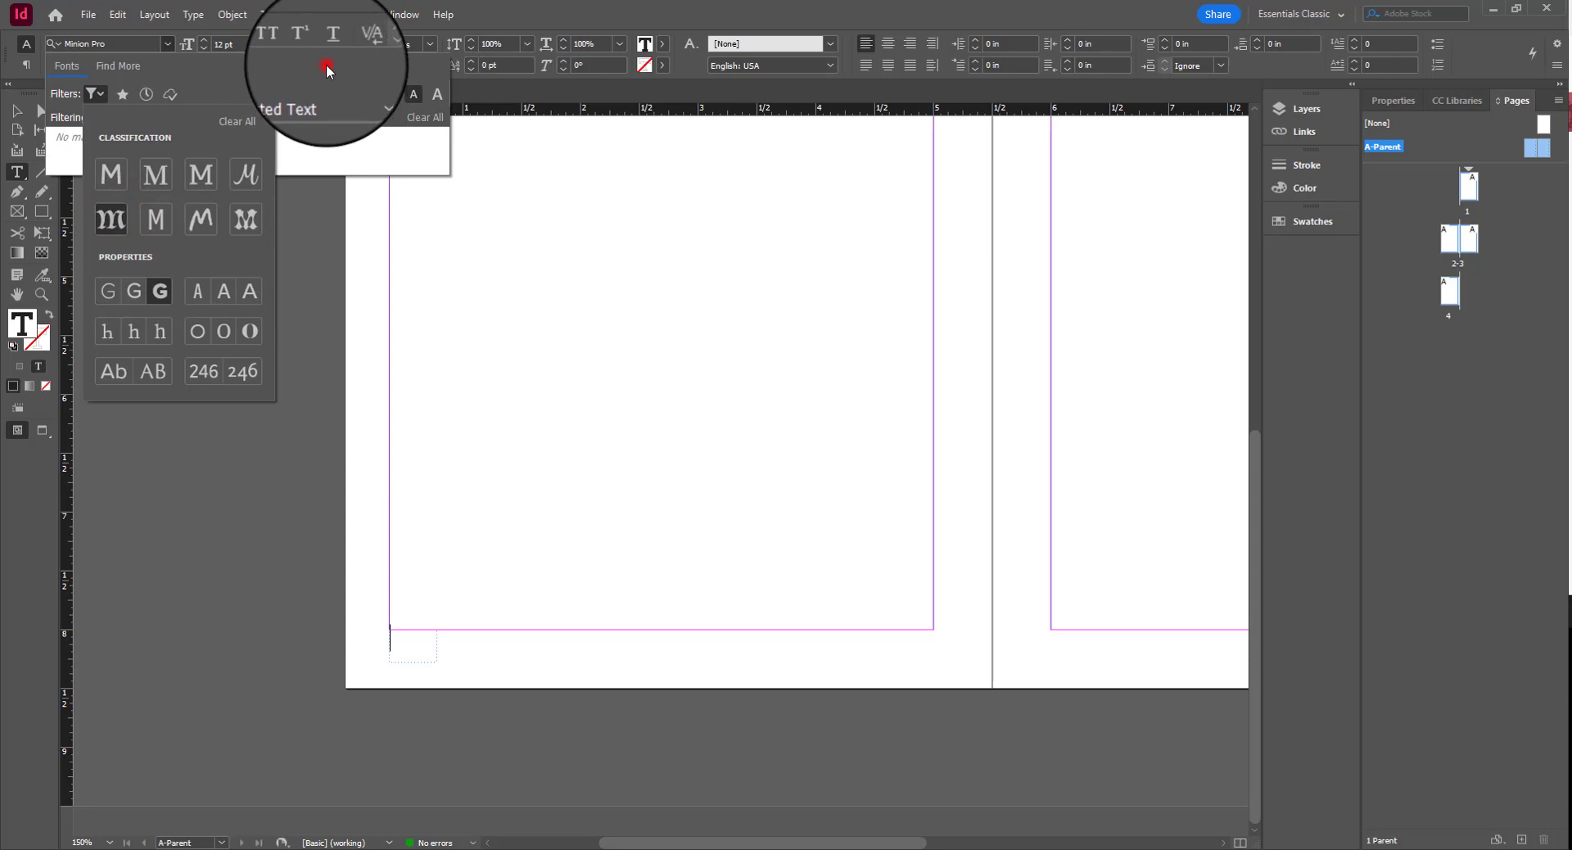
# Step: Filter the fonts to the Script classification and set the page-number frame's font to Sanvito Pro Semibold
pyautogui.click(96, 92)
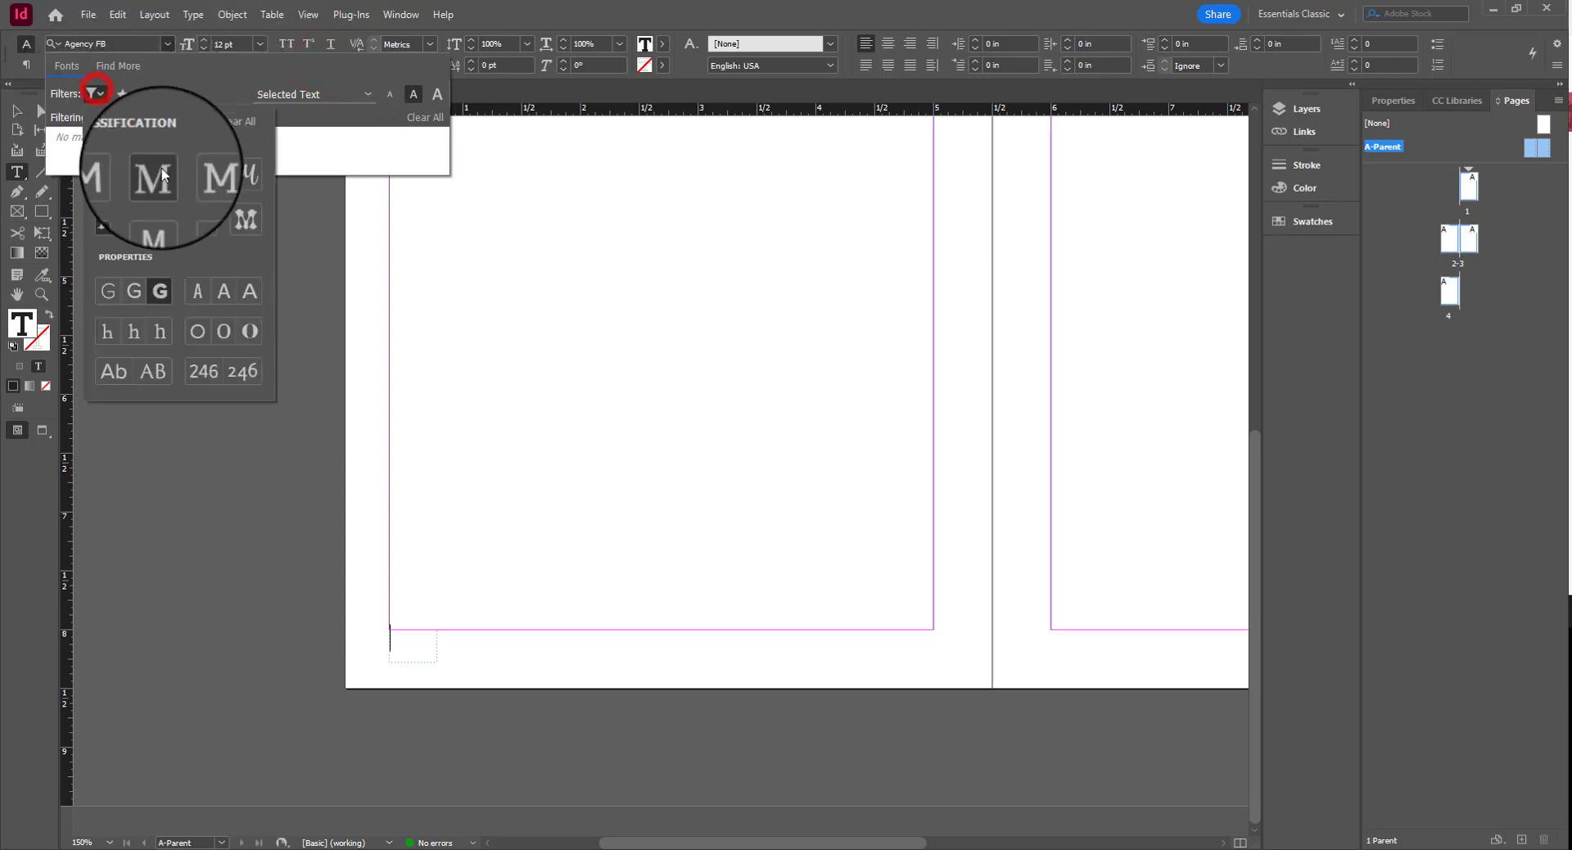
pyautogui.click(246, 173)
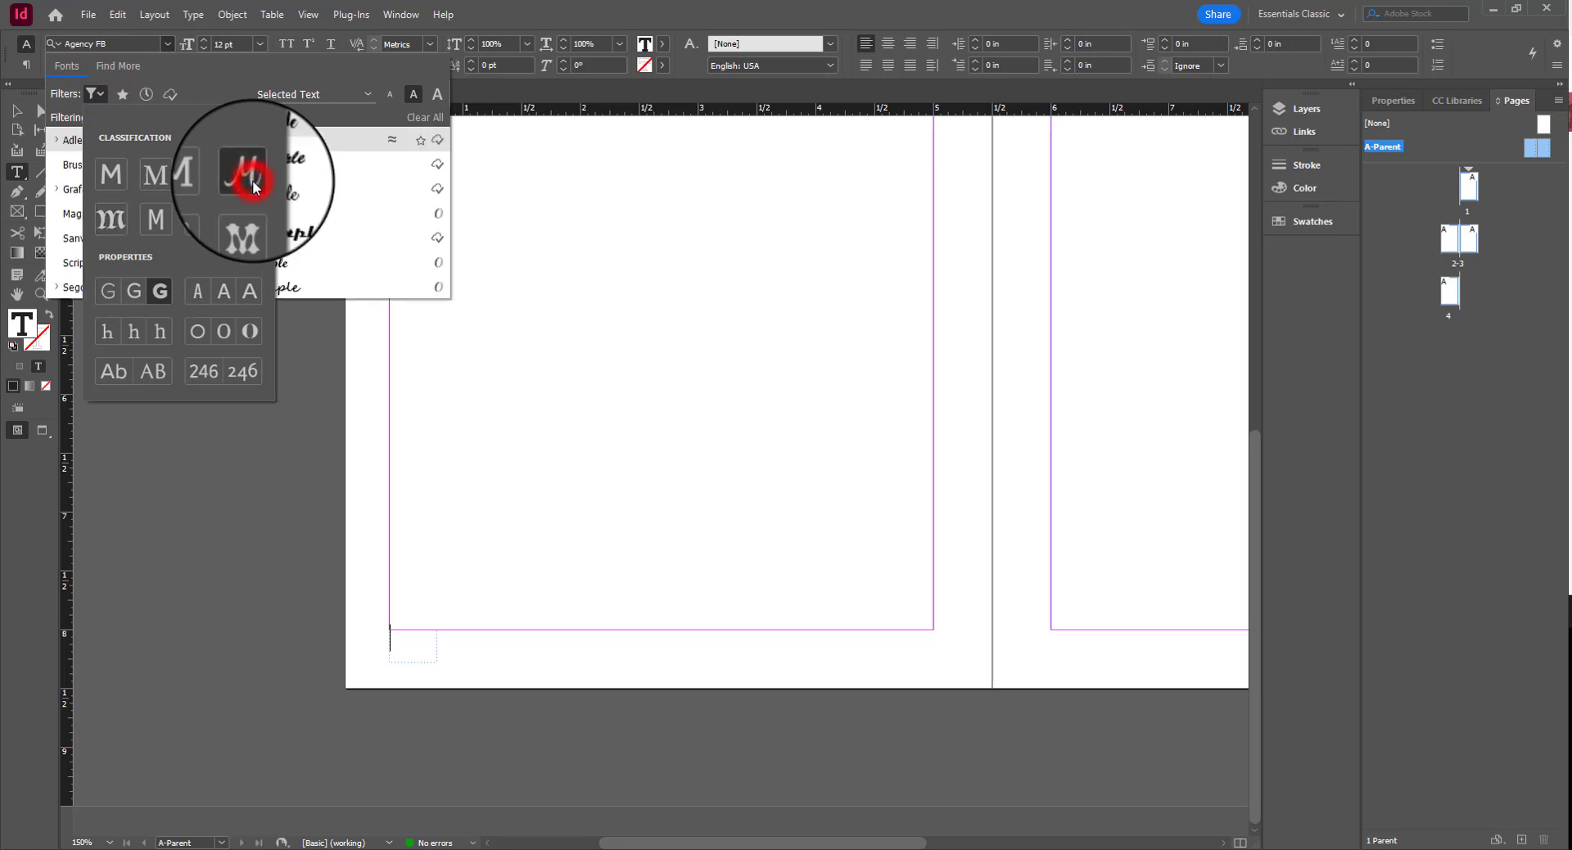
pyautogui.click(332, 64)
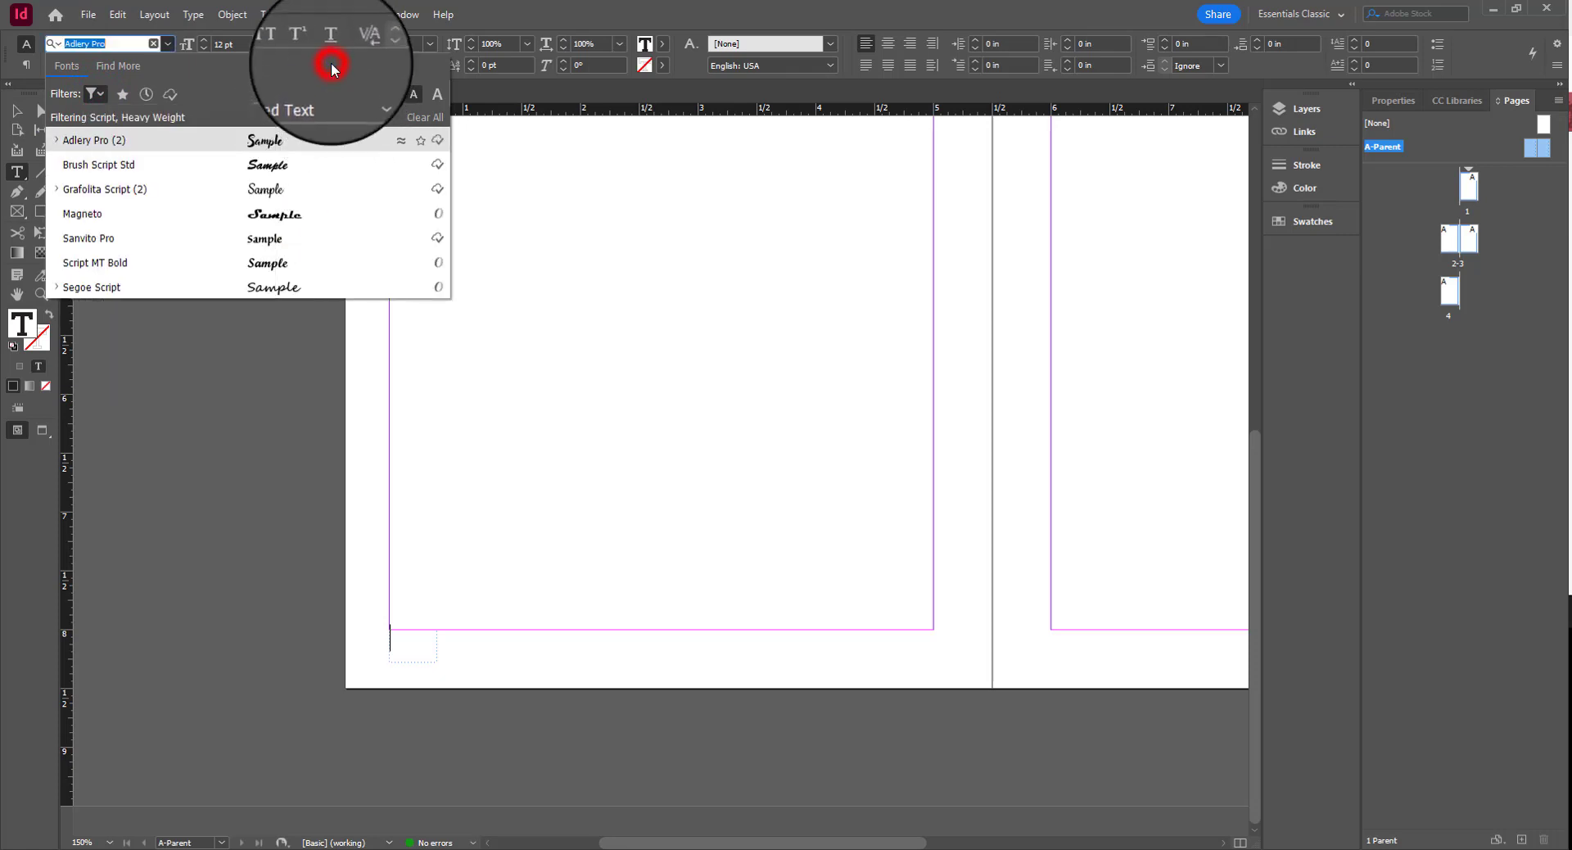
pyautogui.click(199, 238)
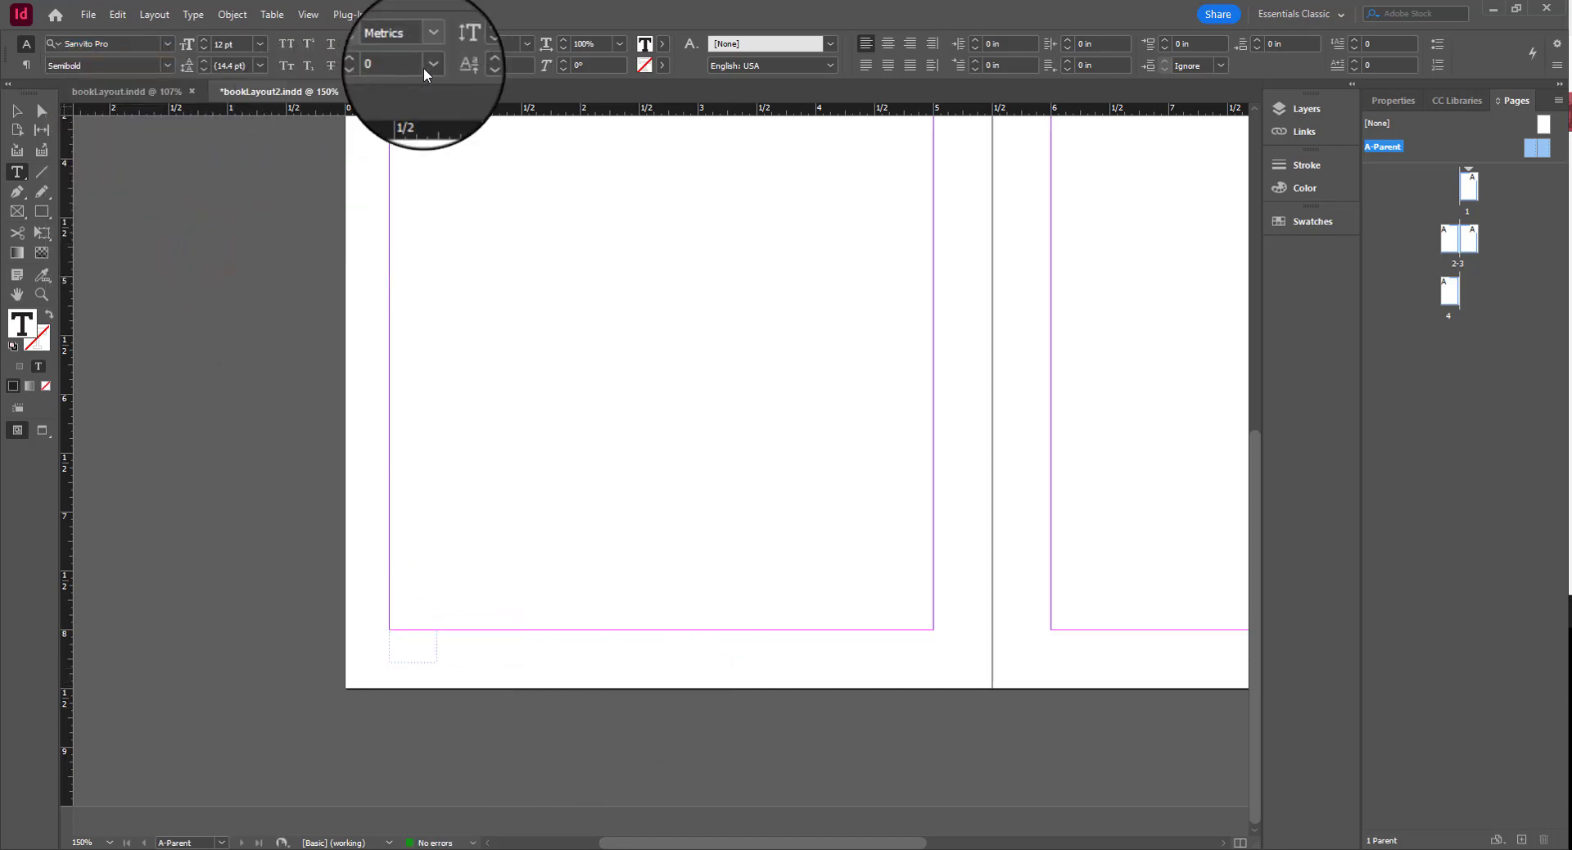
# Step: Set the text fill colour in the page-number frame to the dark blue C=100 M=90 Y=10 swatch
pyautogui.click(663, 45)
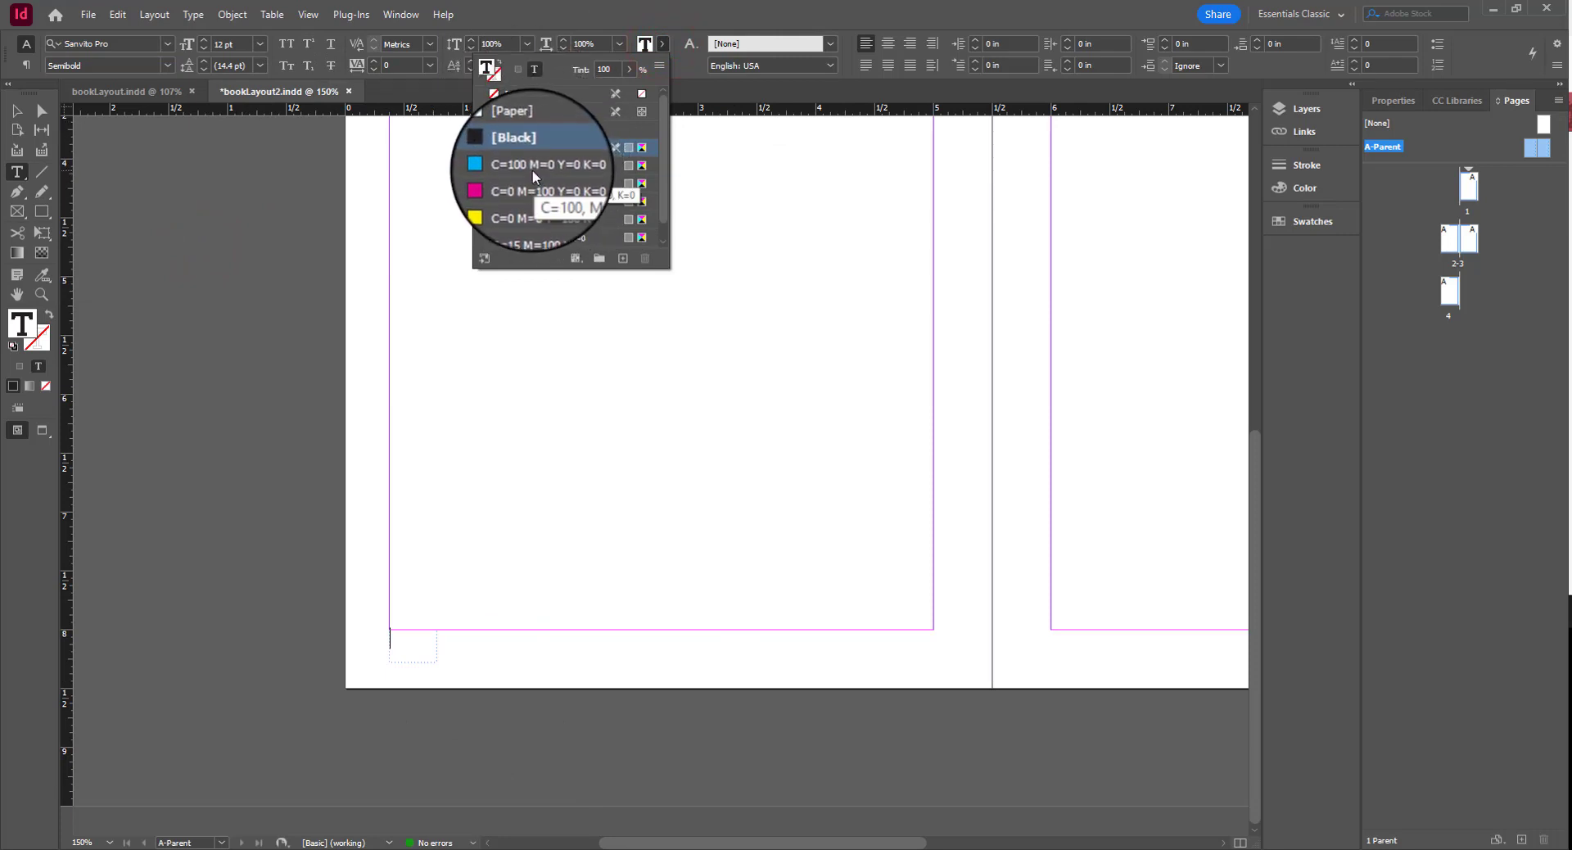
pyautogui.scroll(-1, 532, 170)
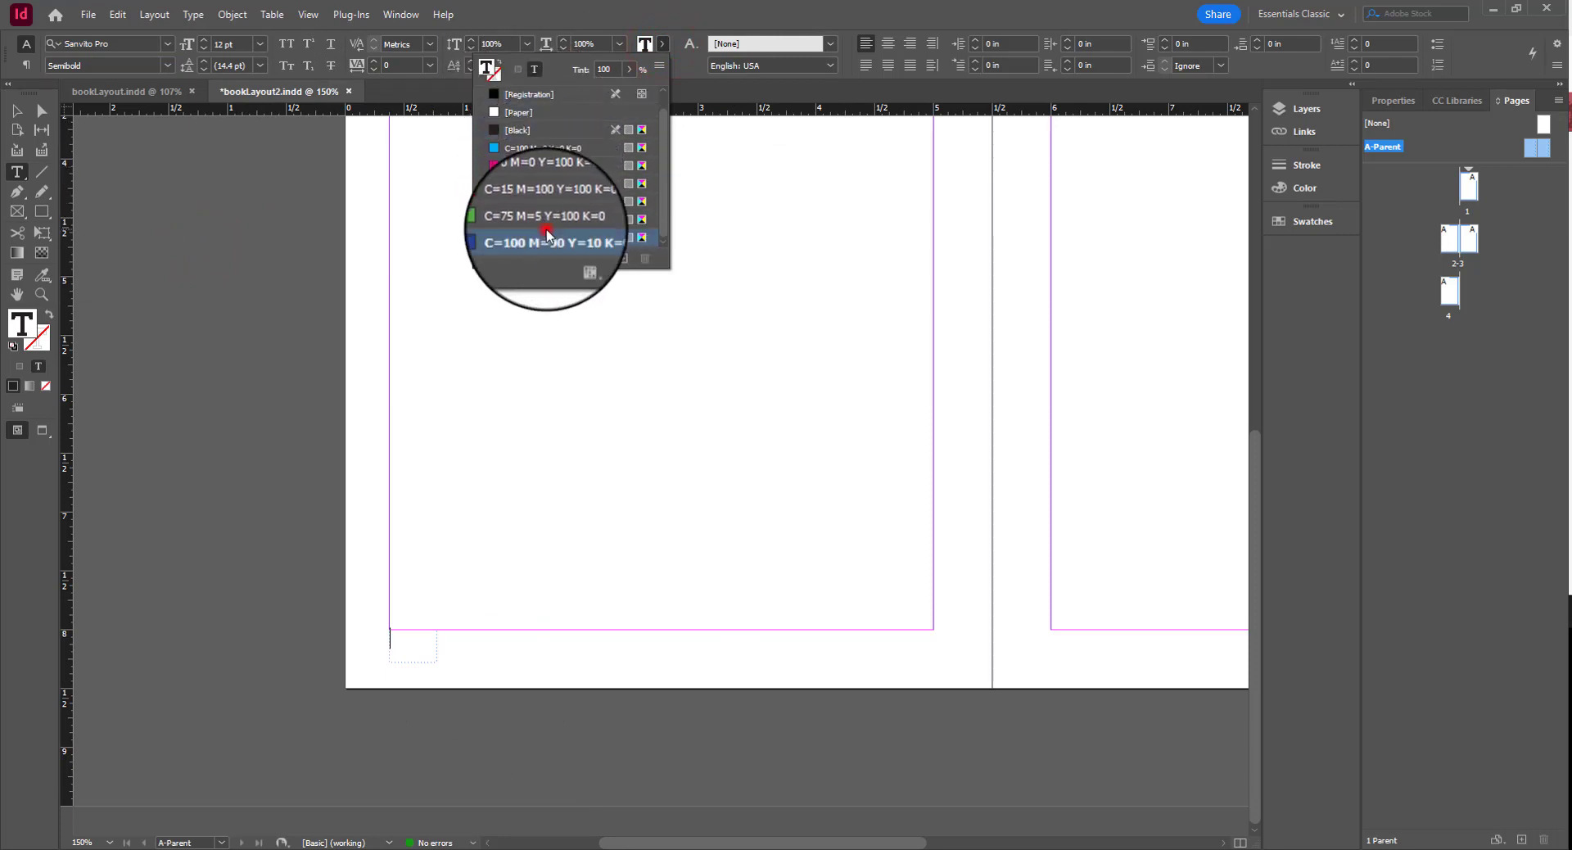
pyautogui.click(544, 237)
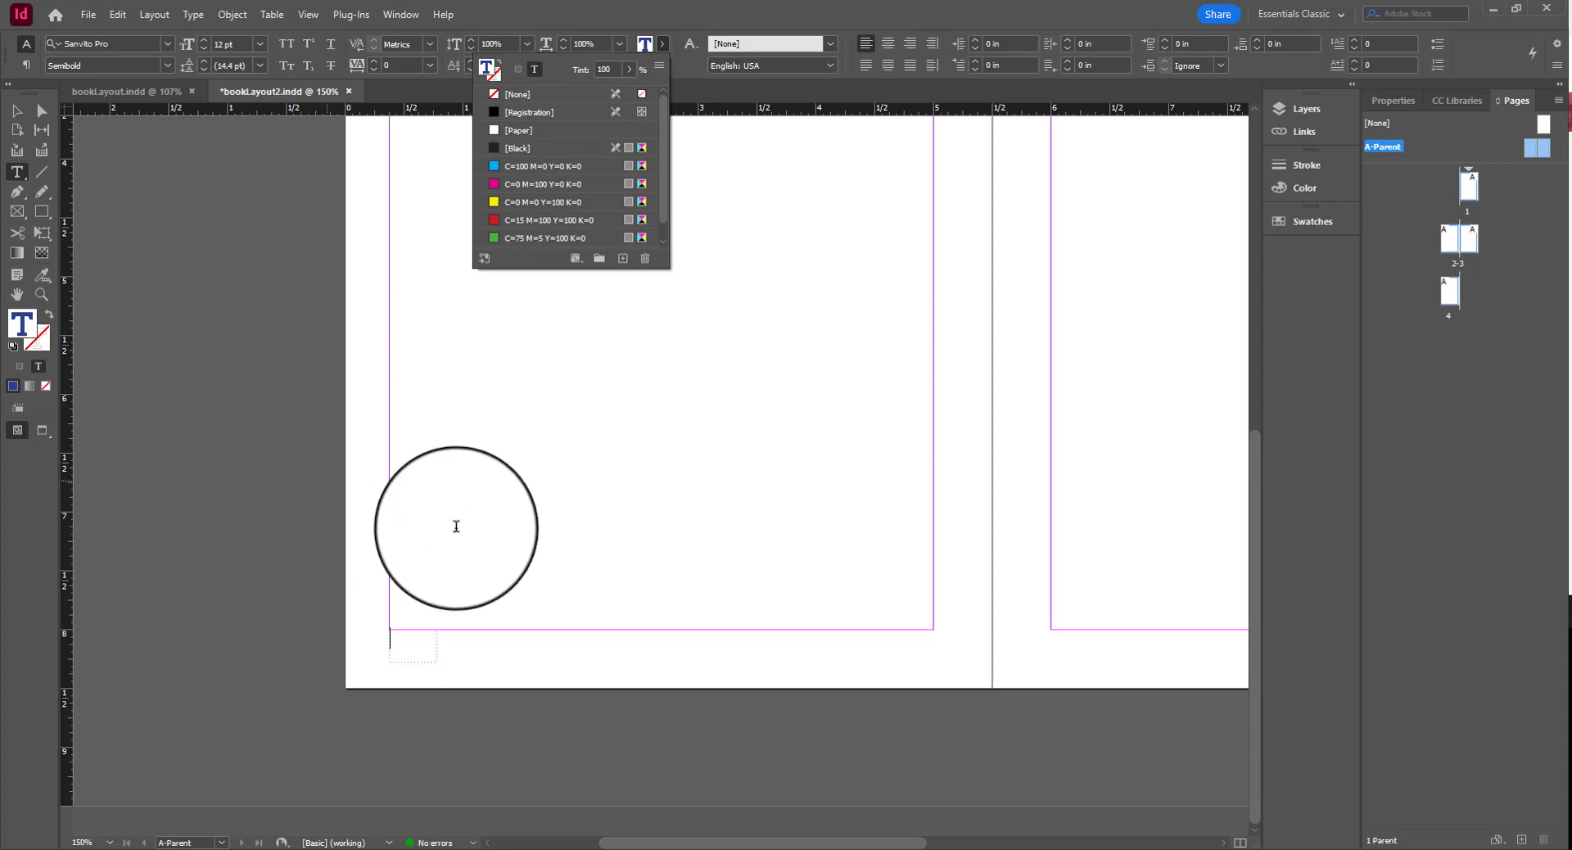
# Step: Insert a Current Page Number marker in the left A-Parent page's footer frame and finish editing its text
pyautogui.click(194, 15)
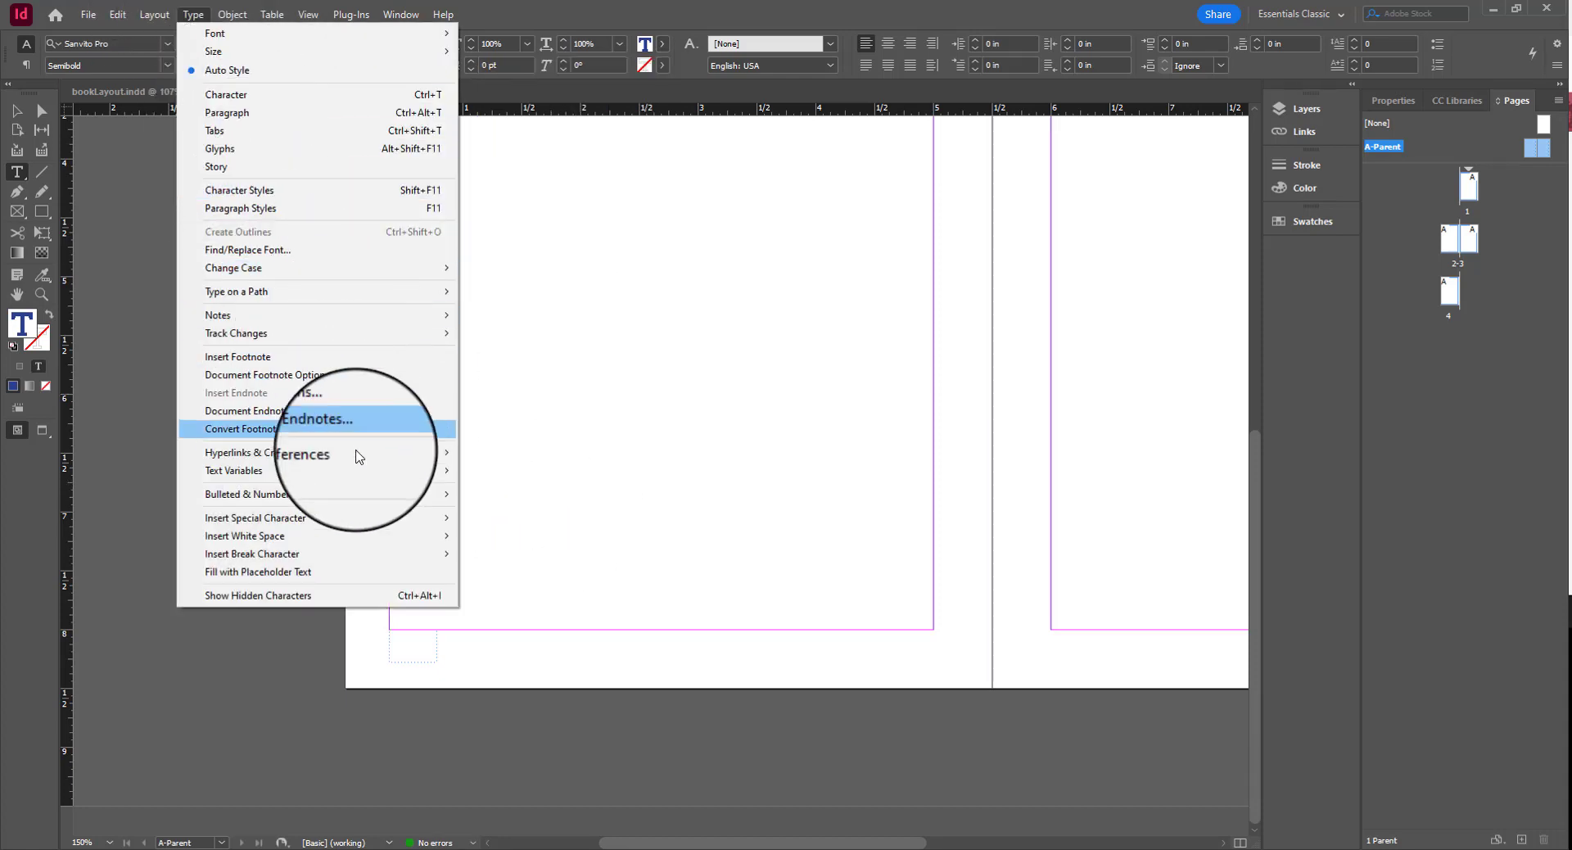
pyautogui.moveTo(382, 525)
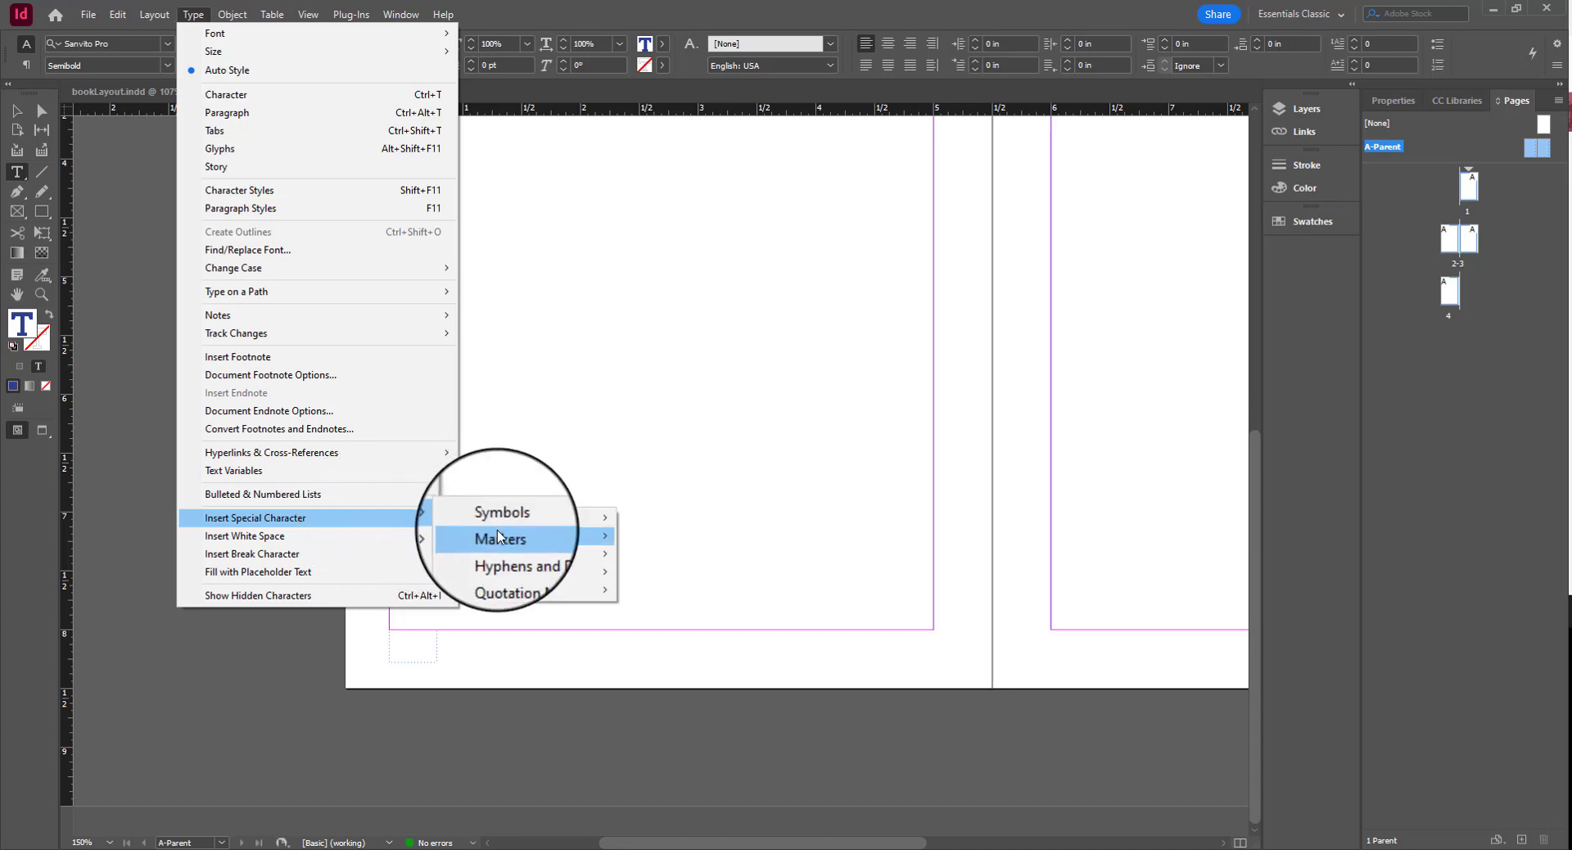
pyautogui.moveTo(517, 536)
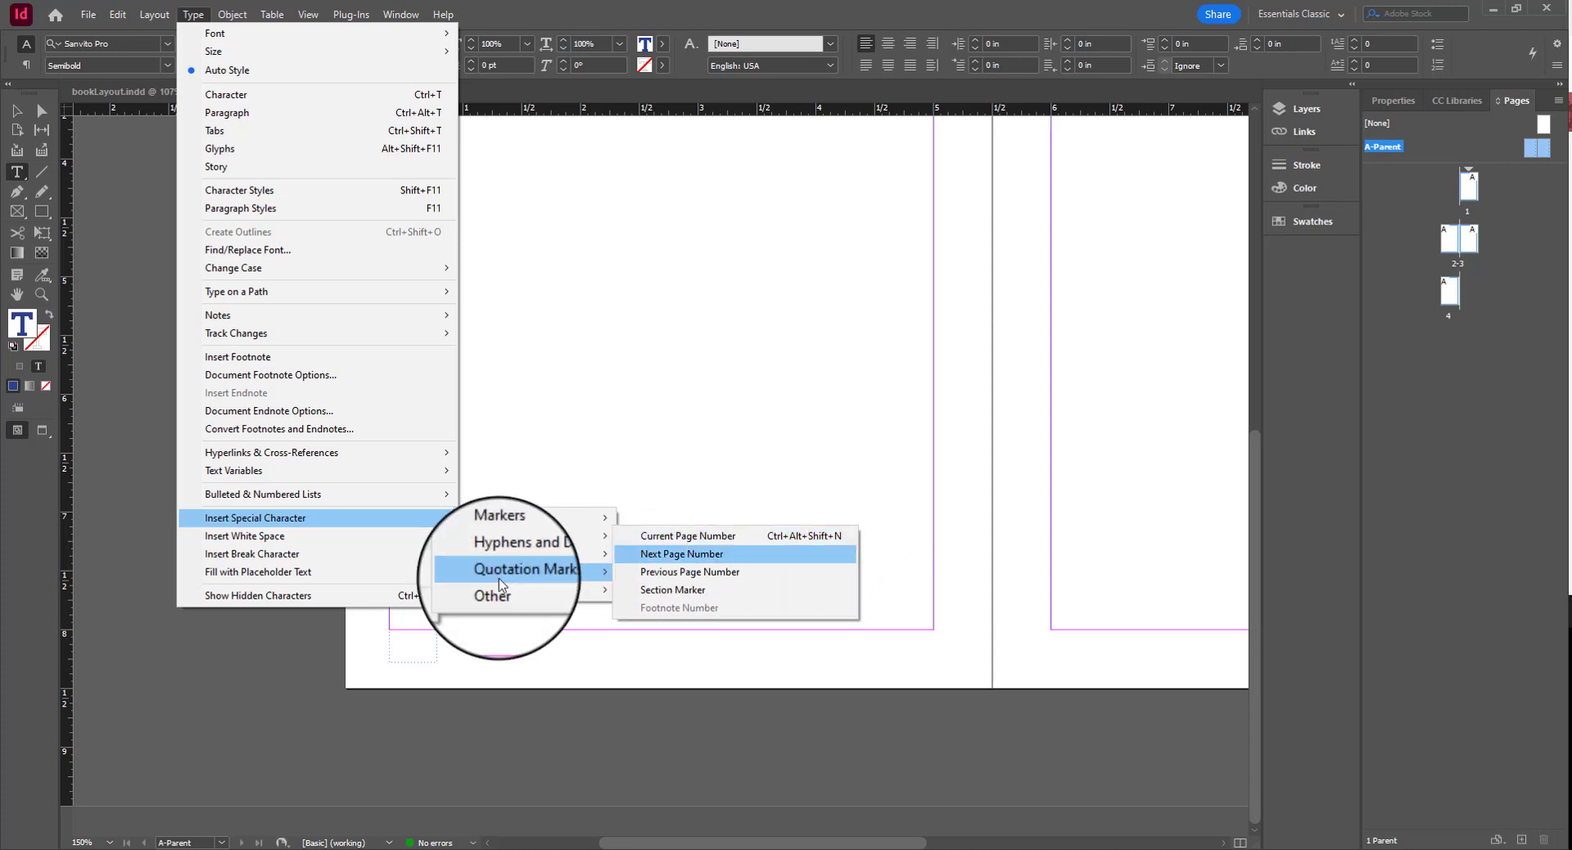
pyautogui.click(696, 543)
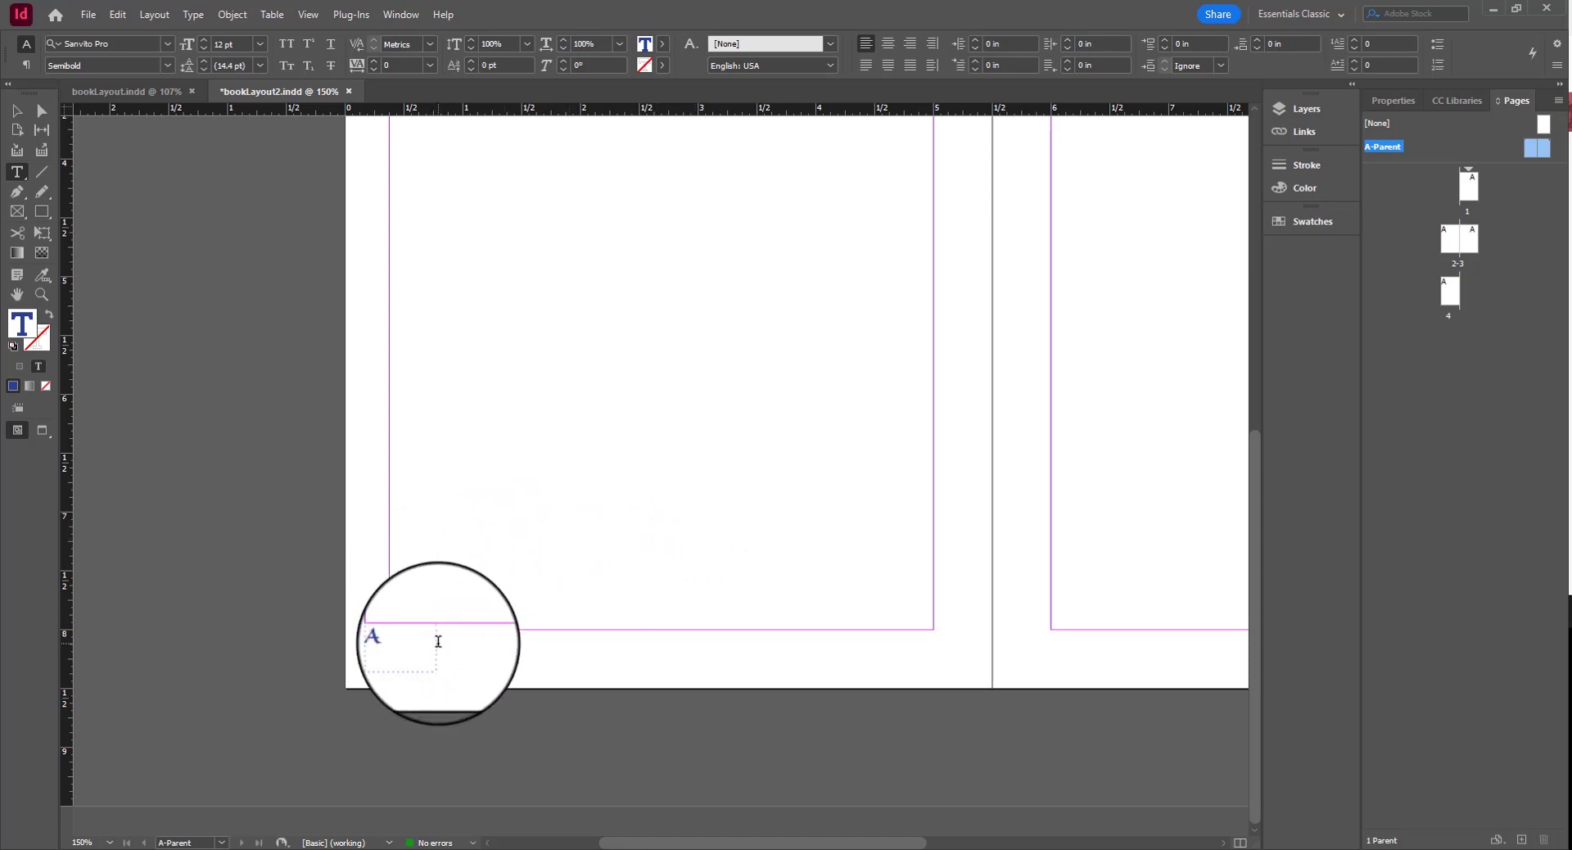
pyautogui.press('Escape')
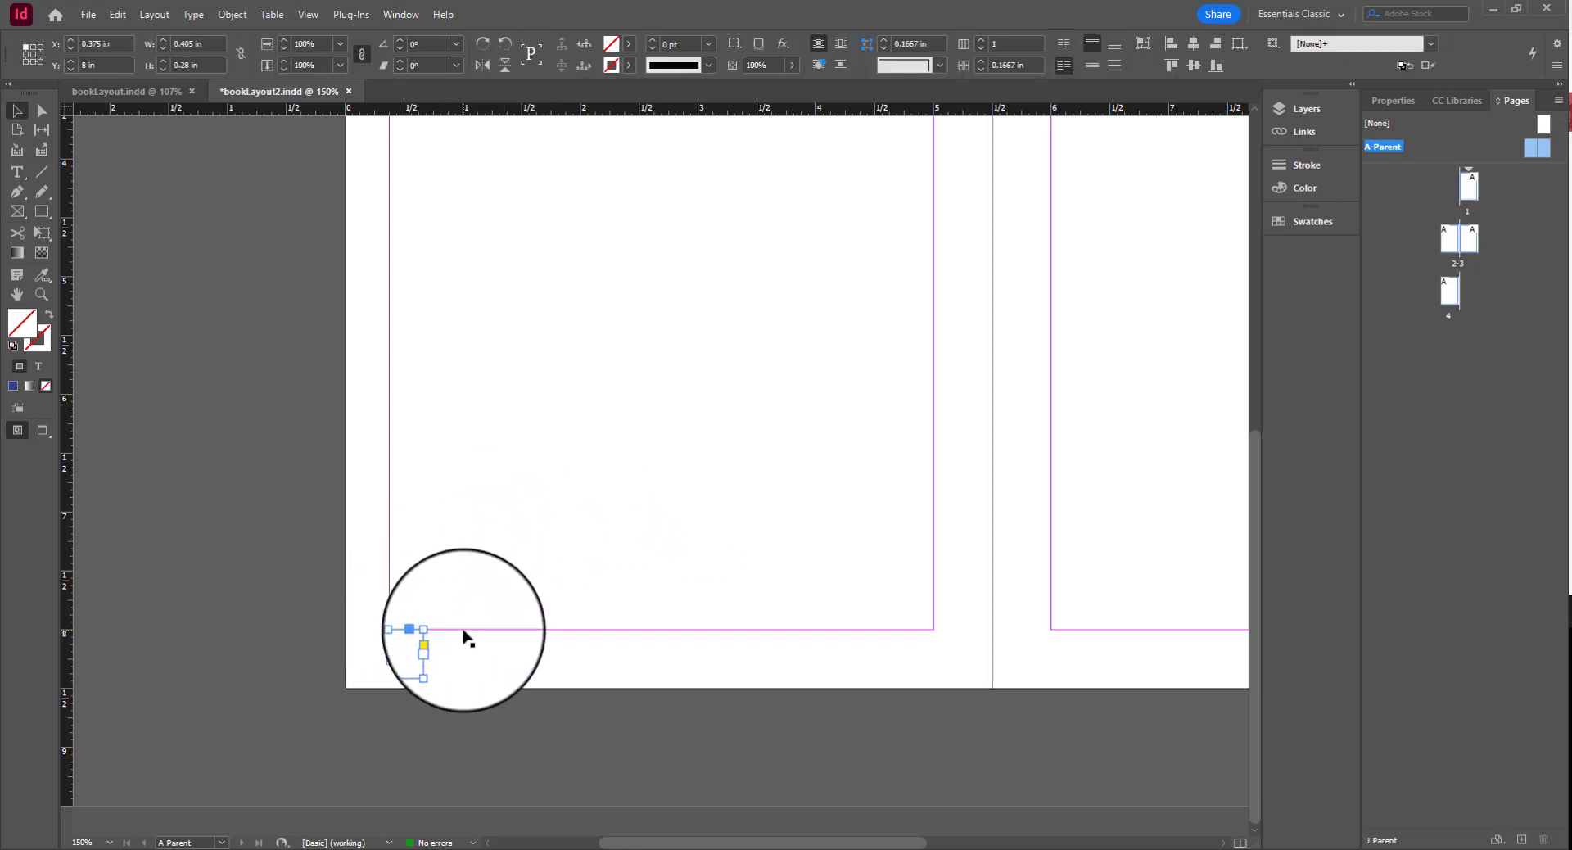
# Step: Set the left A-Parent page's page-number marker to 14 pt
pyautogui.doubleClick(403, 637)
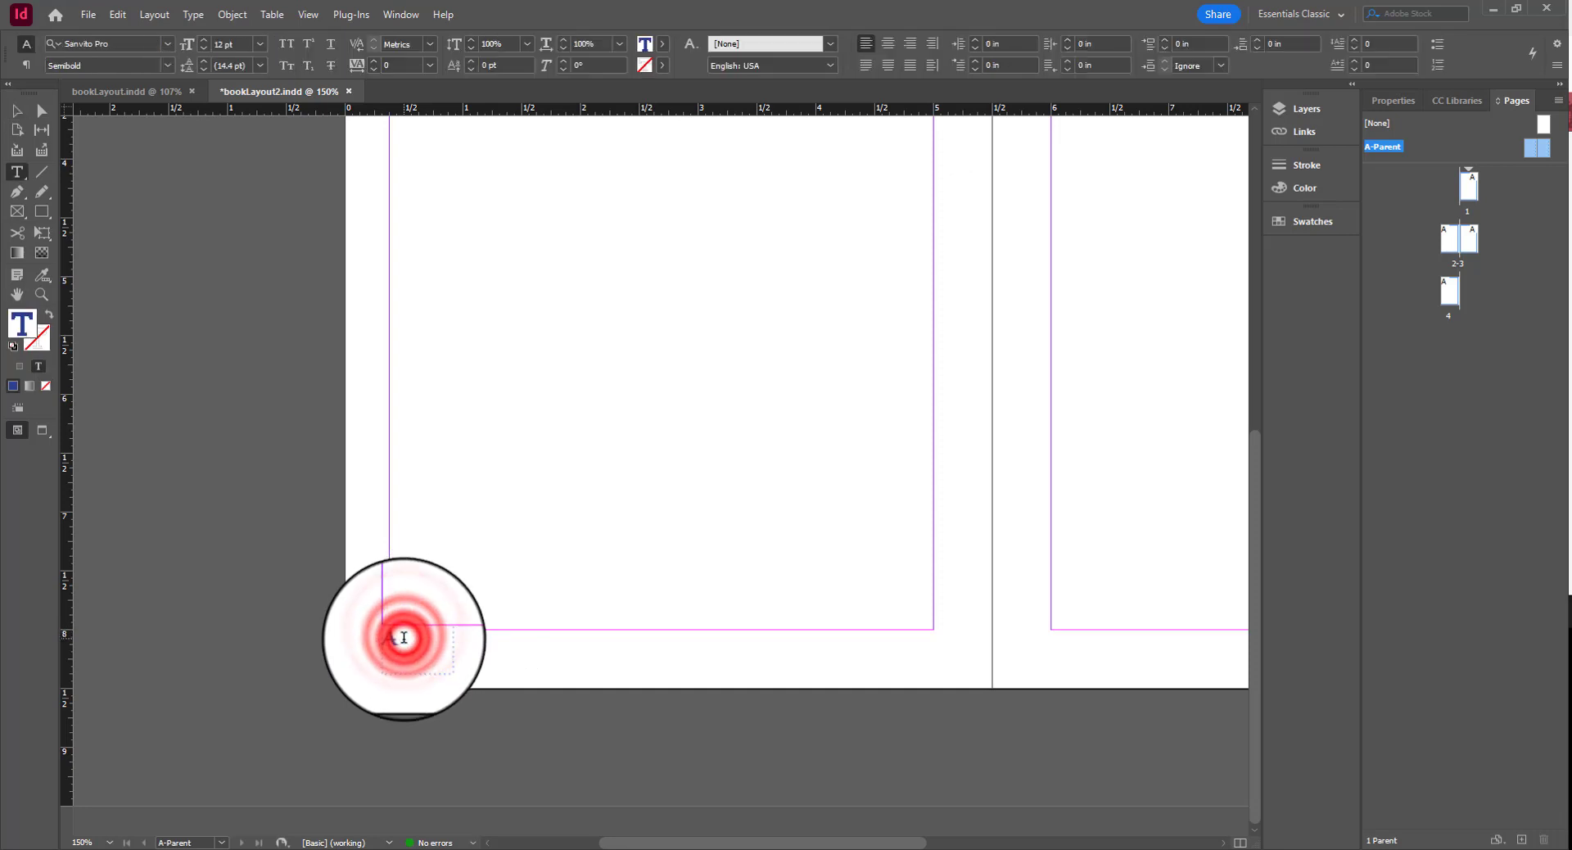
pyautogui.doubleClick(404, 637)
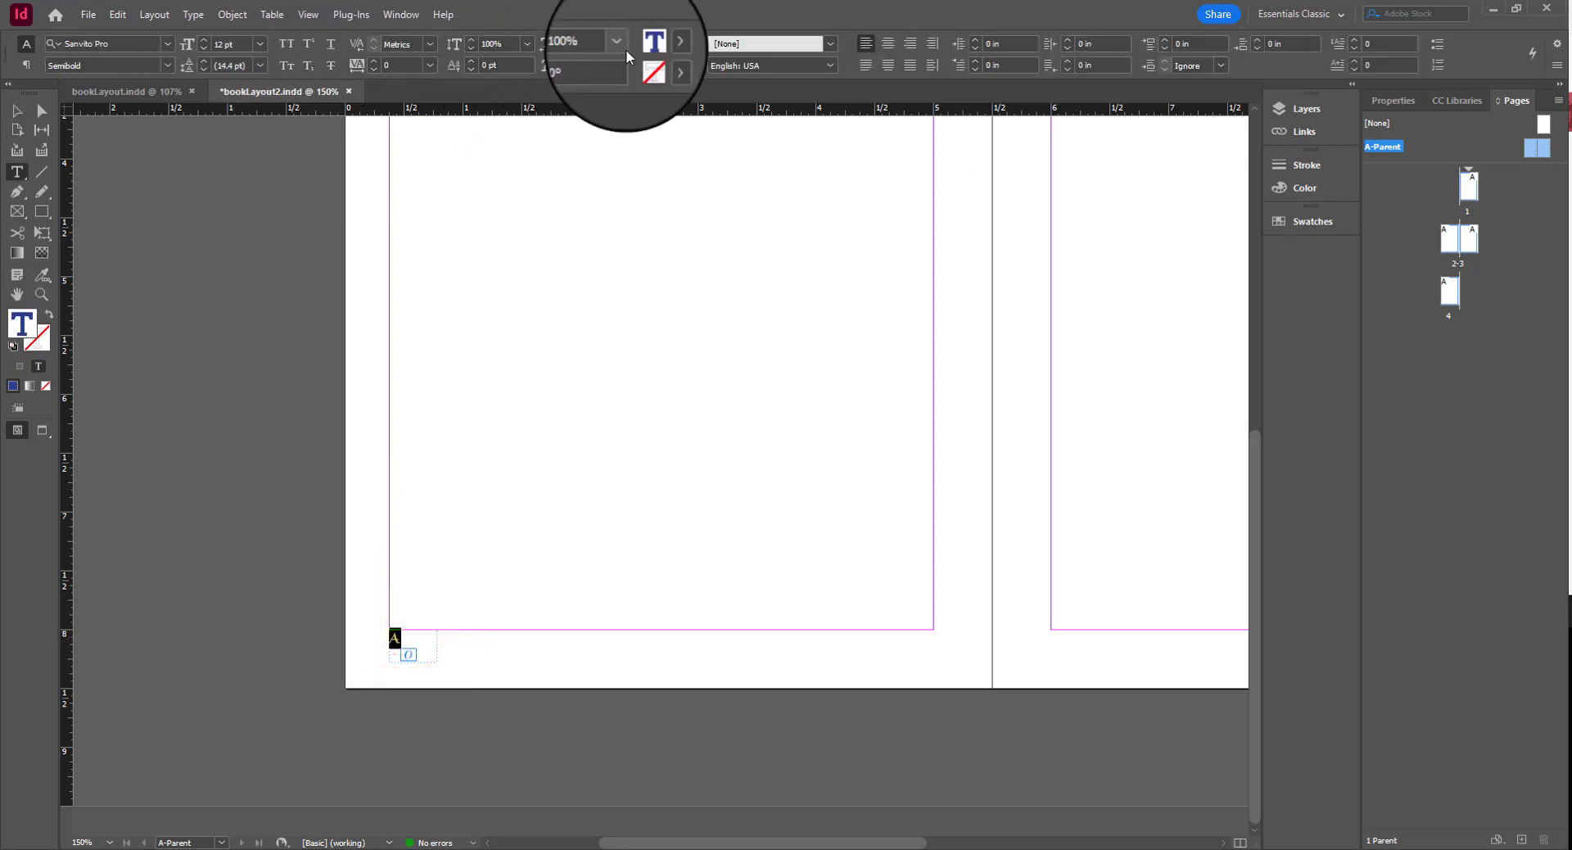
pyautogui.click(259, 43)
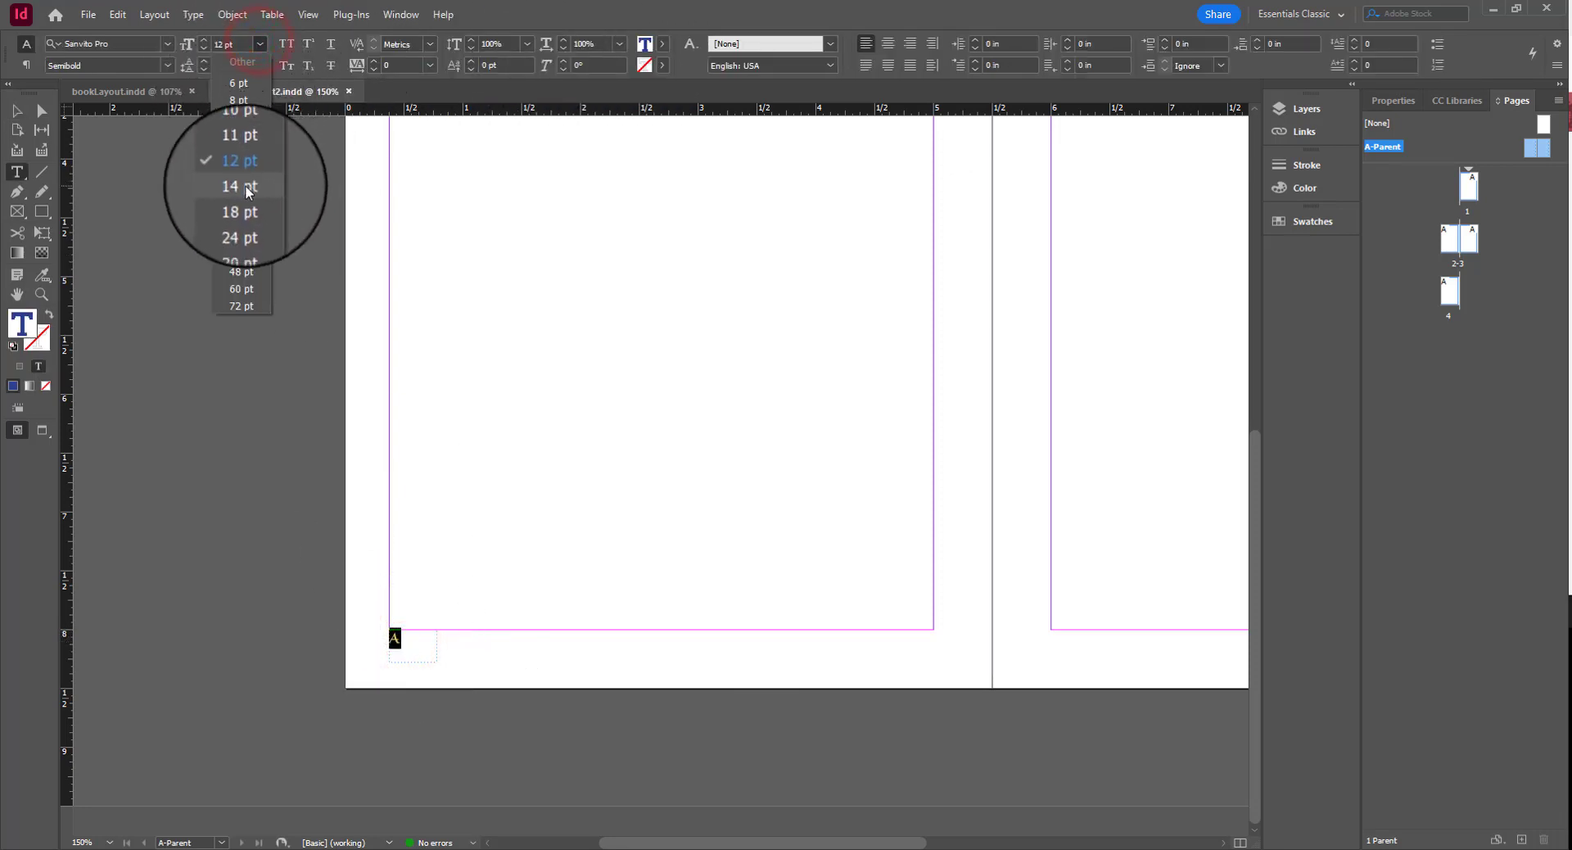
pyautogui.click(246, 186)
pyautogui.press('Escape')
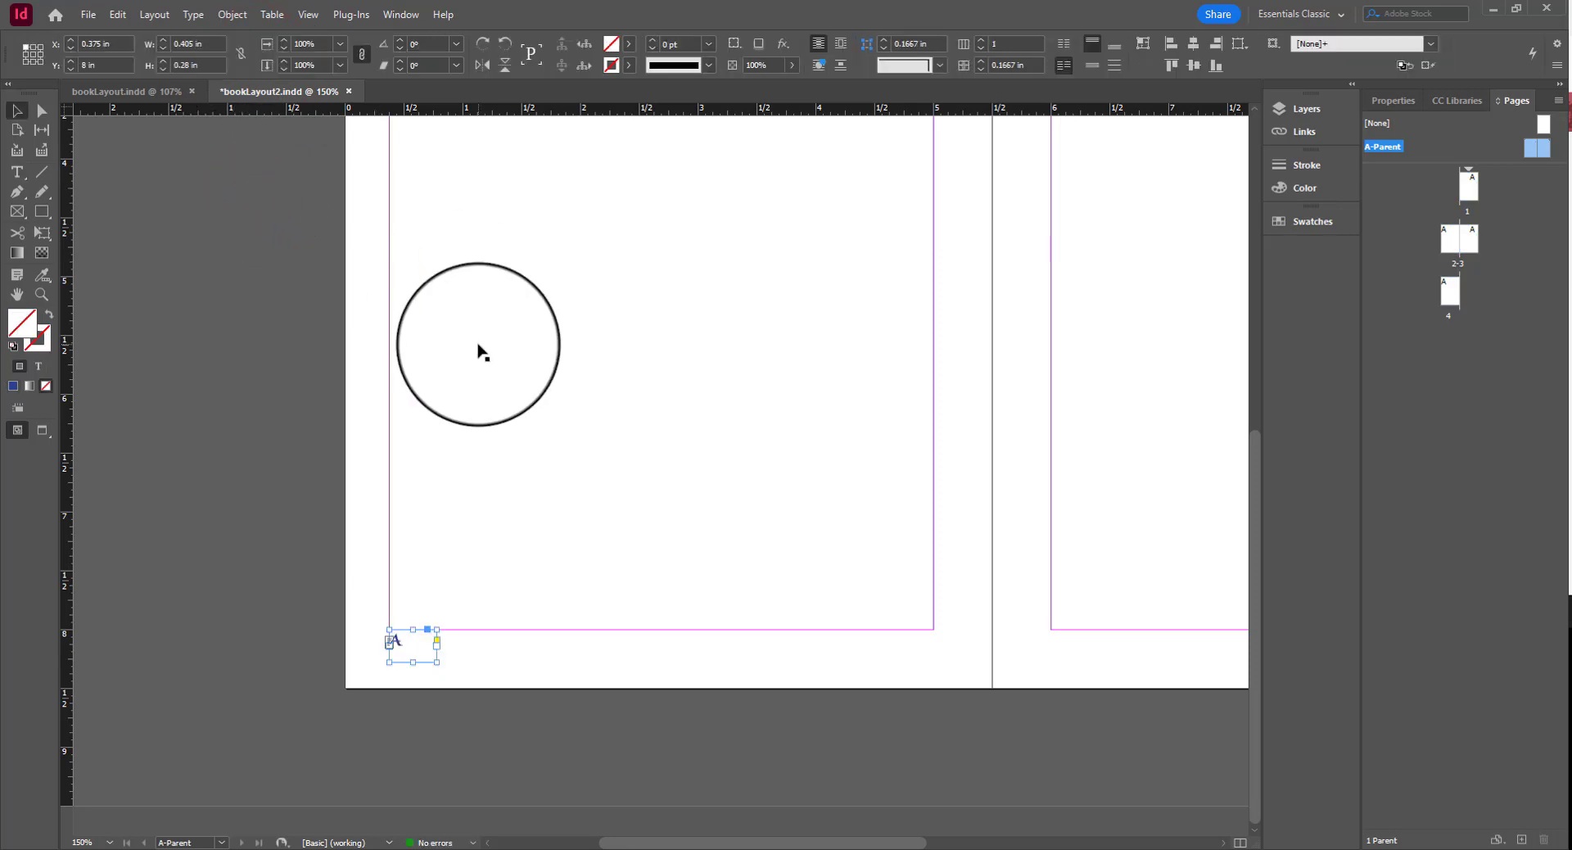
# Step: Set the page-number frame's vertical justification to Bottom and deselect the frame
pyautogui.hotkey('ctrl', 'b')
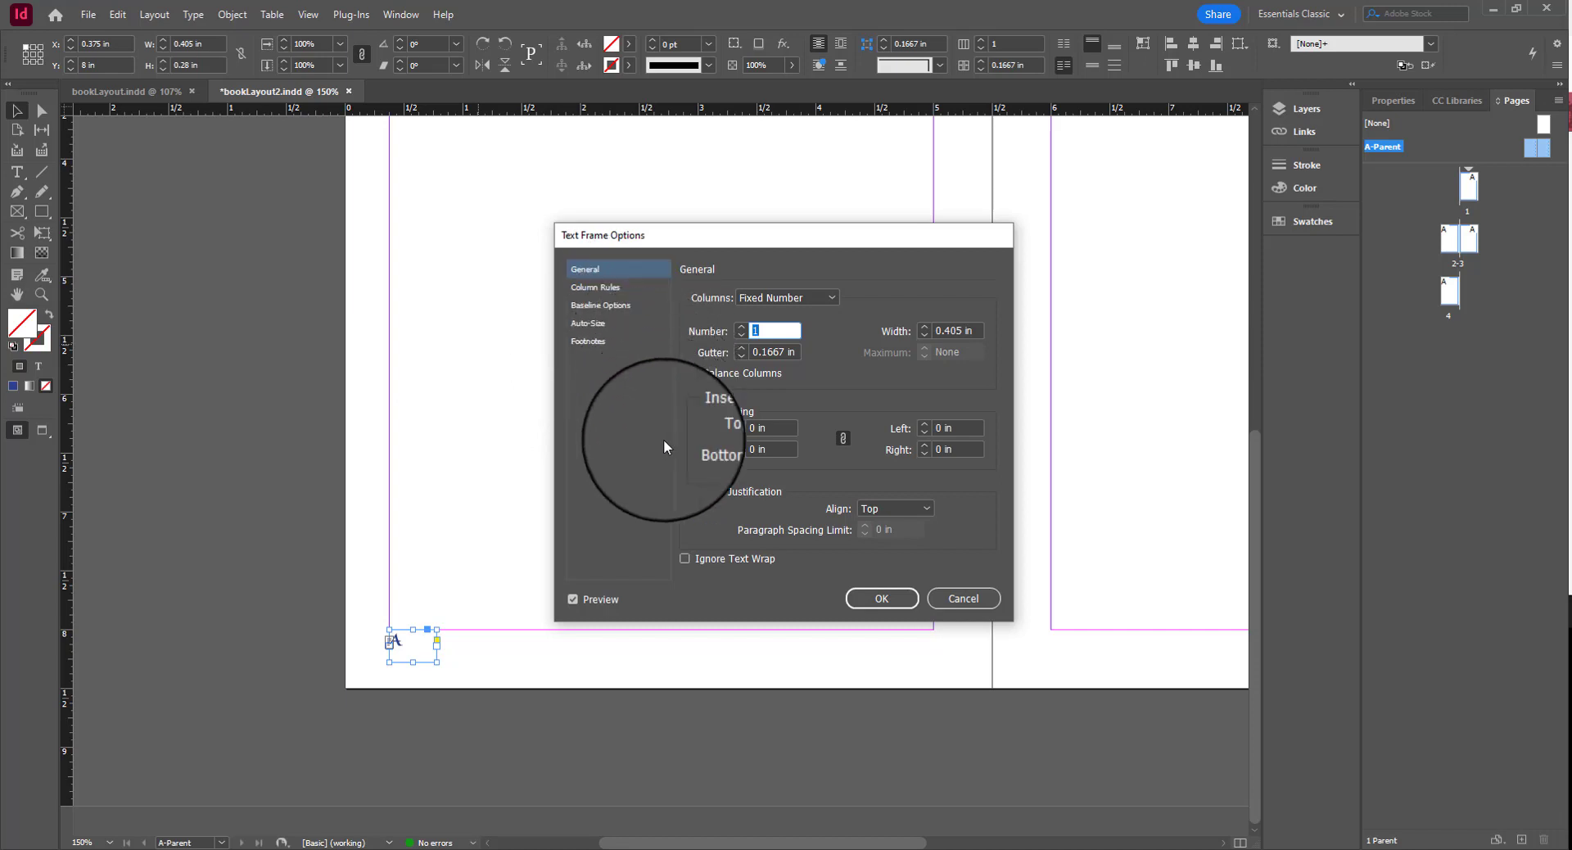
pyautogui.click(868, 509)
pyautogui.click(878, 537)
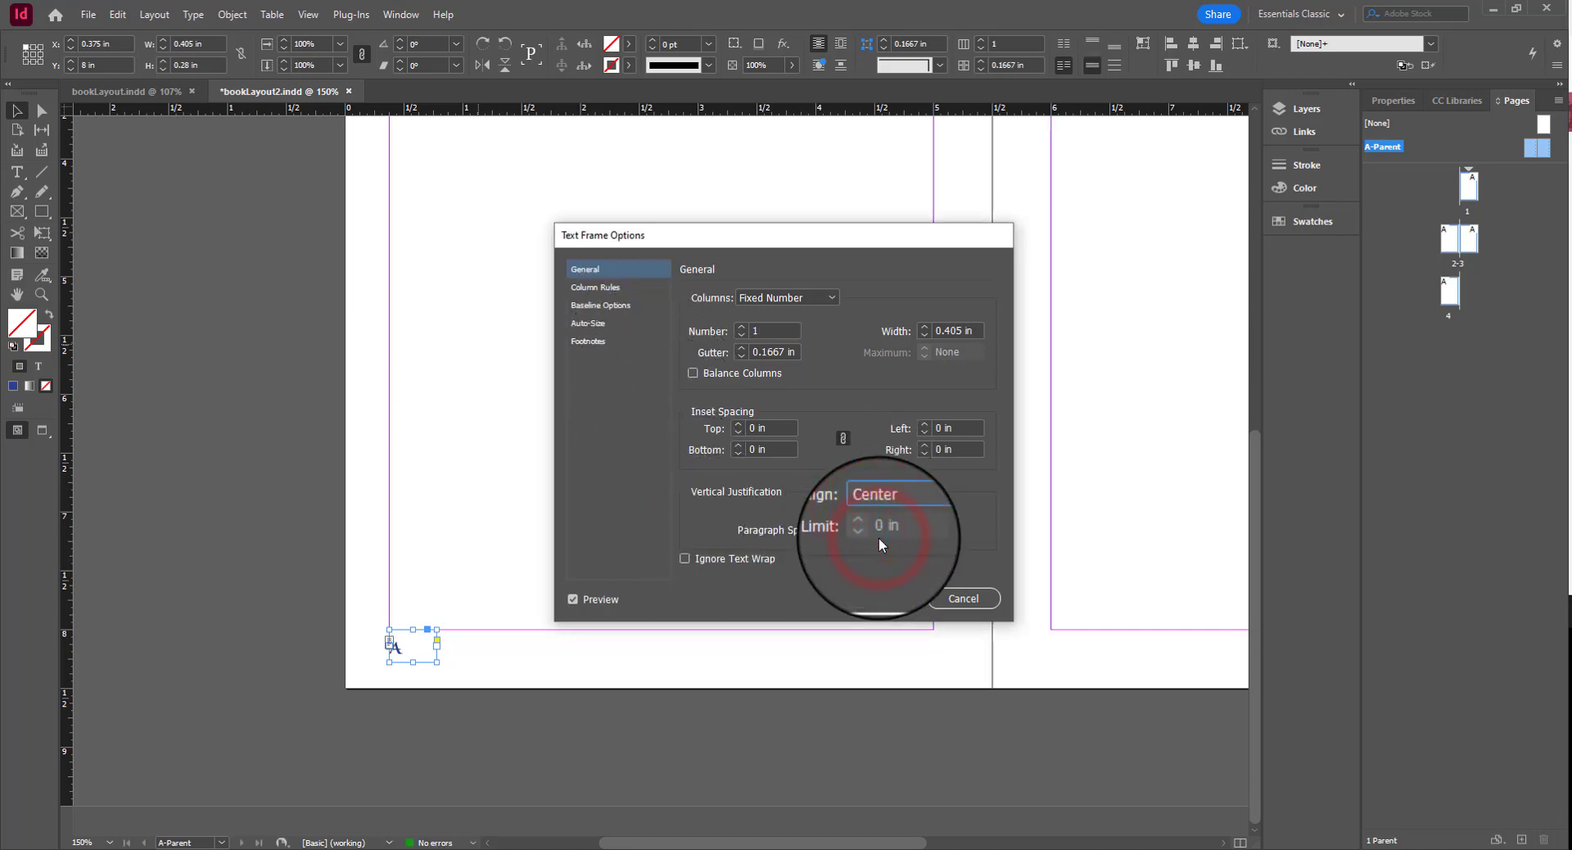
pyautogui.click(892, 514)
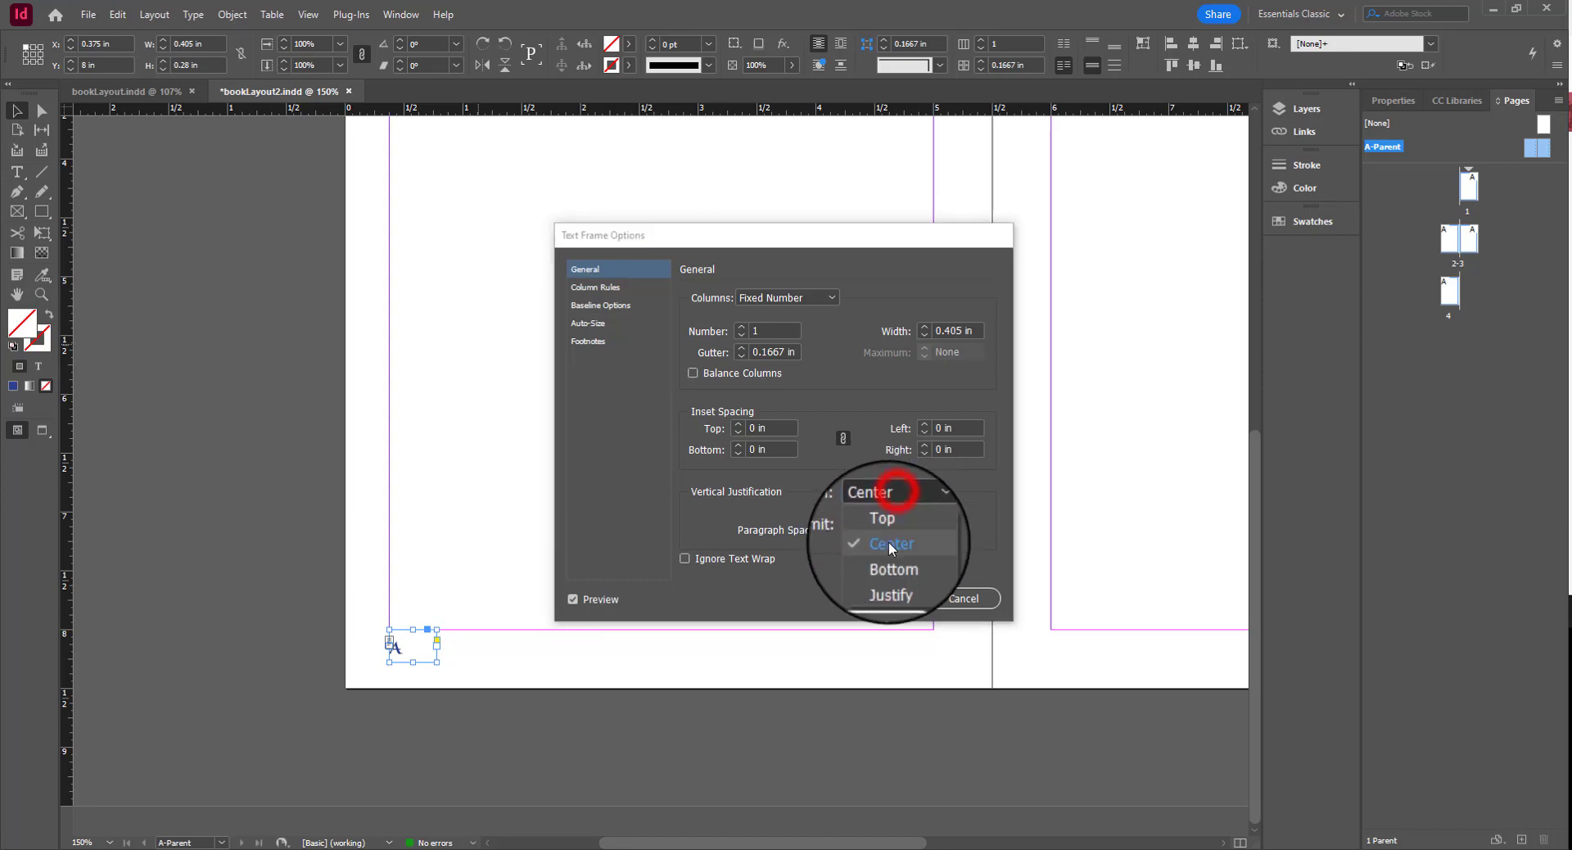
pyautogui.click(889, 560)
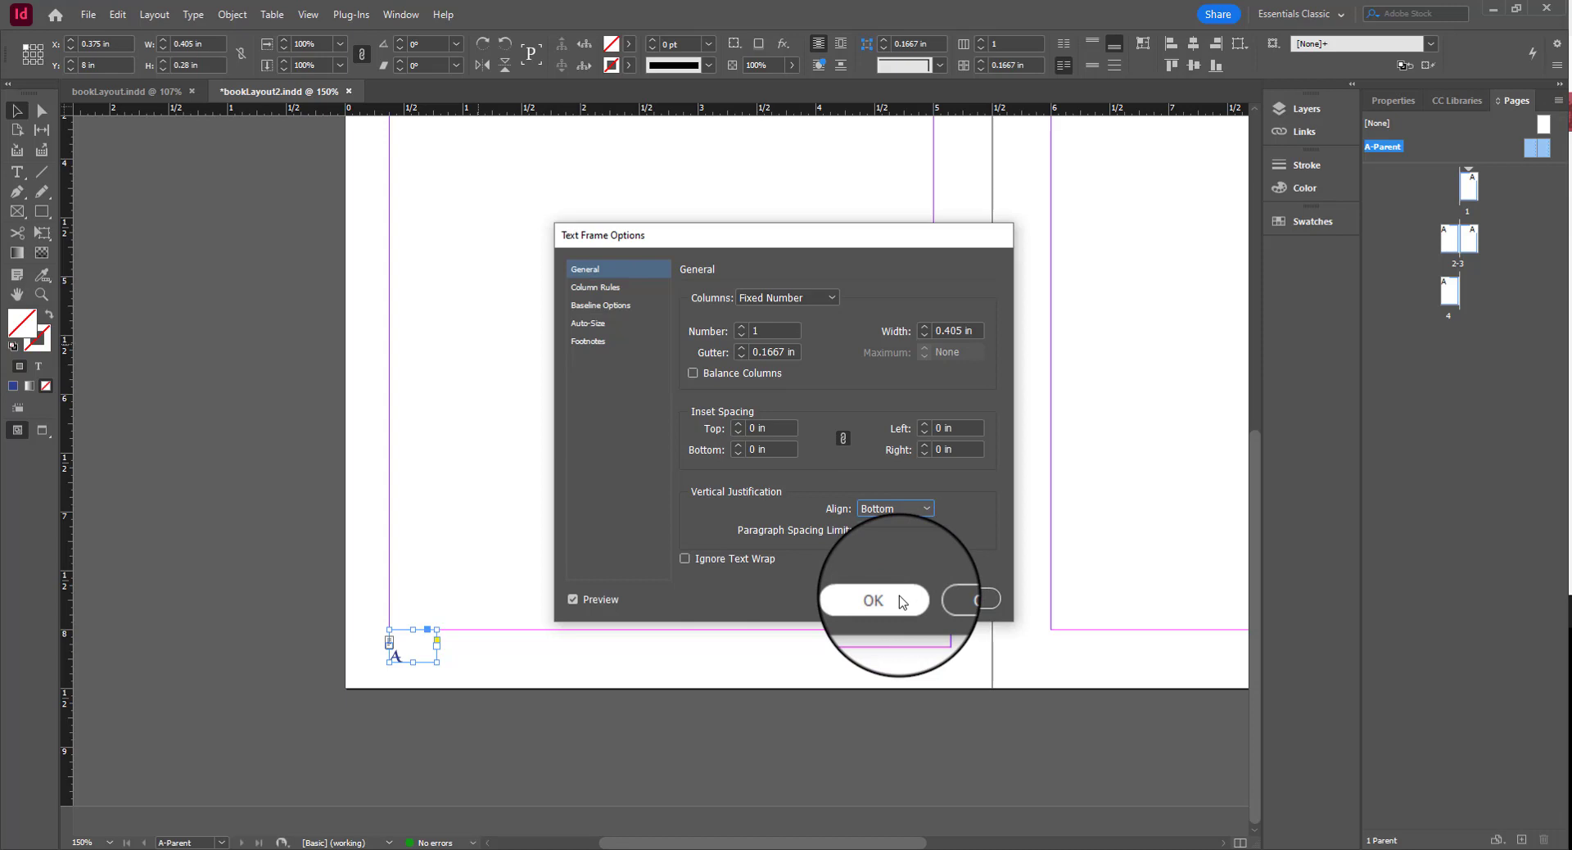
pyautogui.click(901, 600)
pyautogui.click(483, 648)
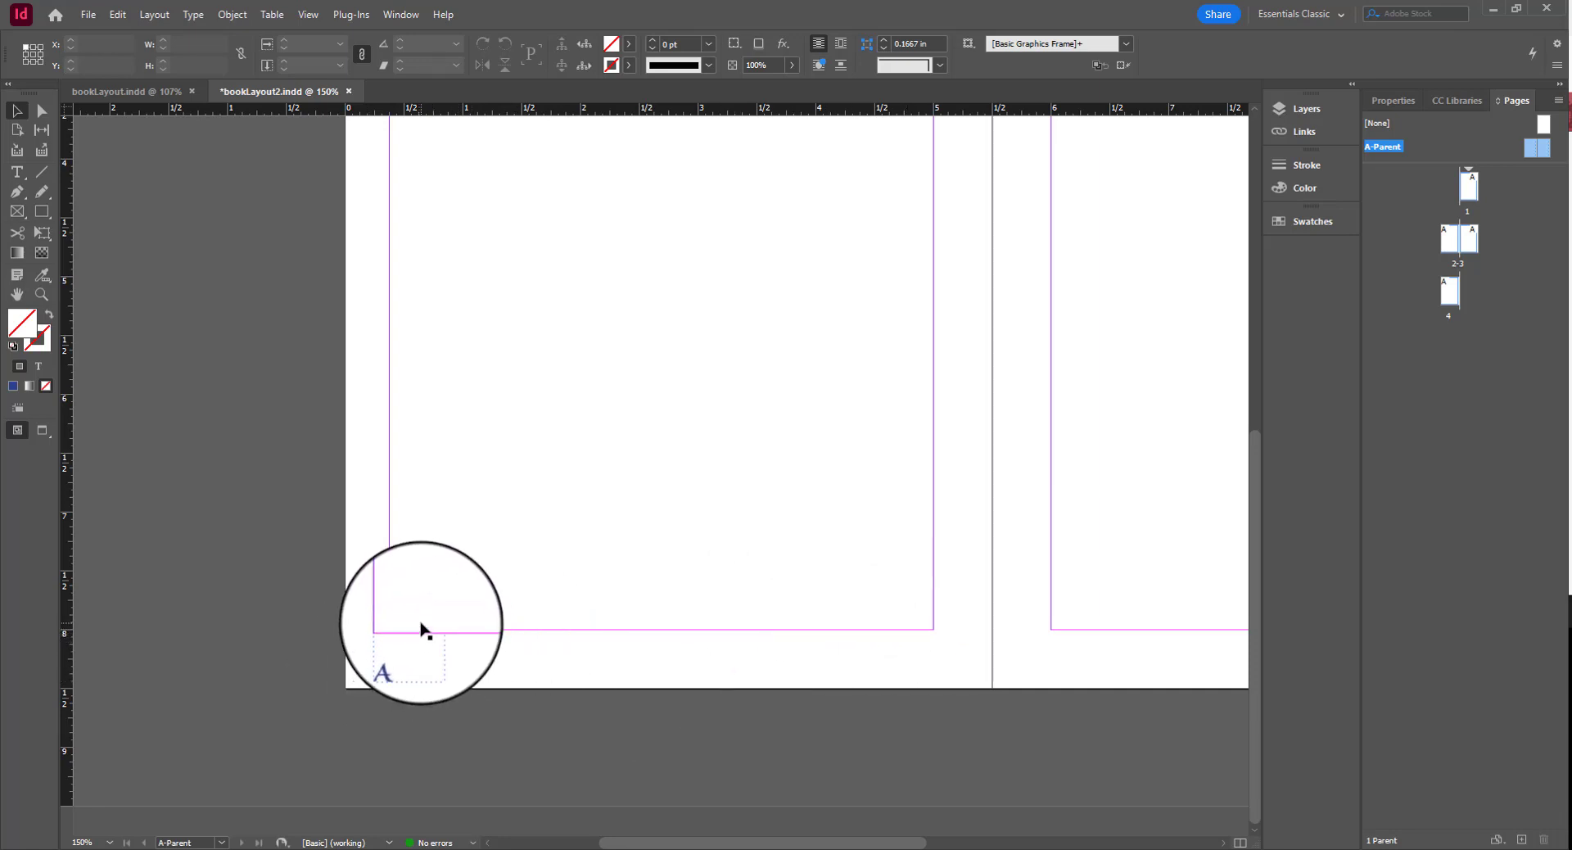
# Step: Copy the page-number frame straight across to the right A-Parent page, flush with its outer margin at X 10.22 in
pyautogui.hotkey('ctrl', '0')
pyautogui.moveTo(922, 541); pyautogui.dragTo(693, 444)
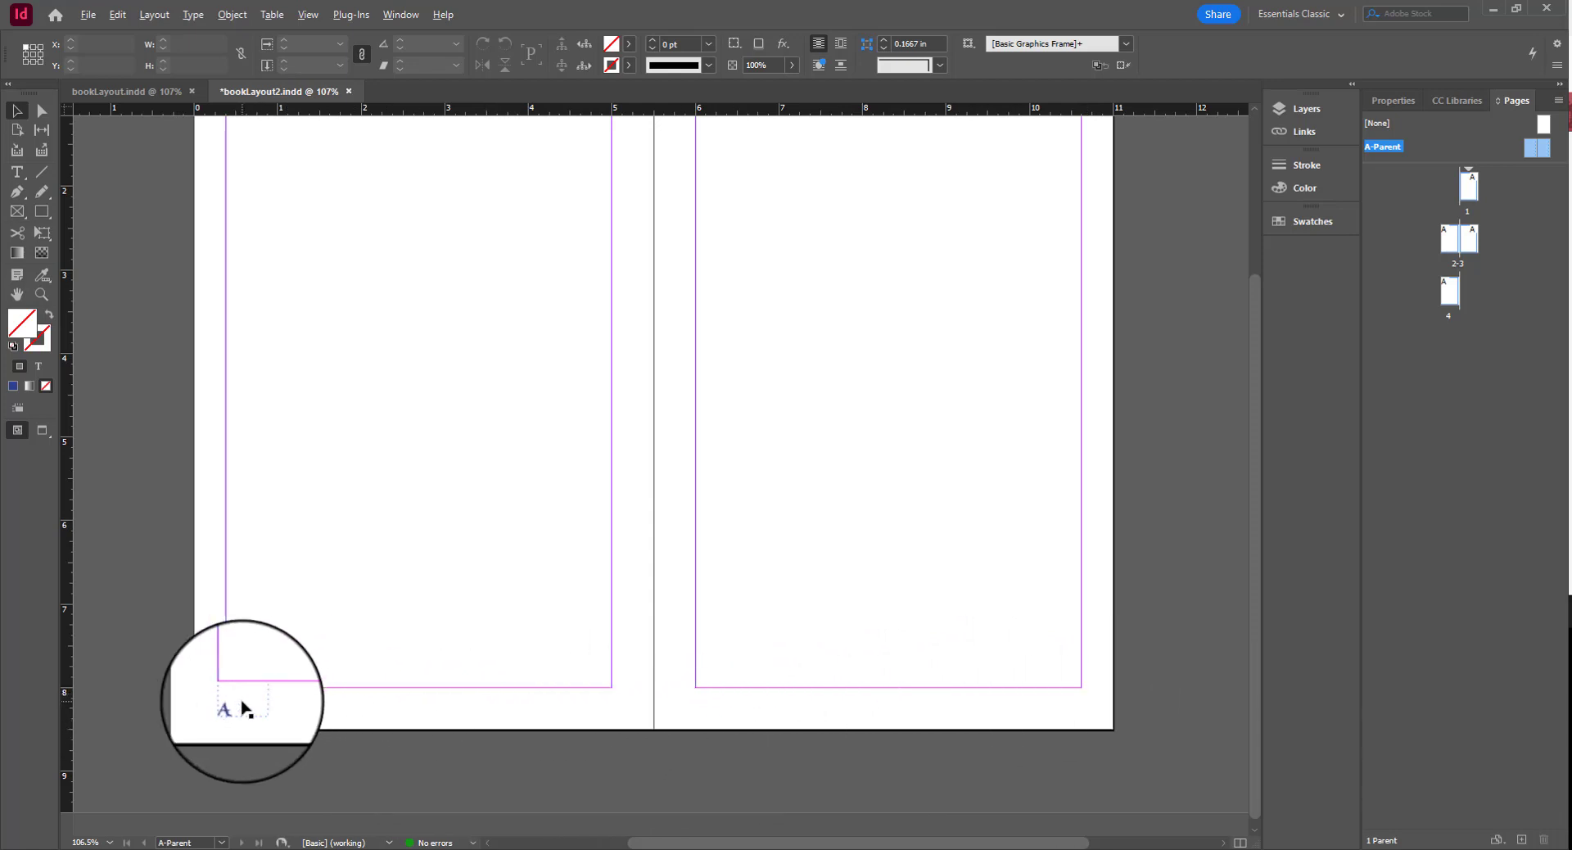
pyautogui.click(28, 119)
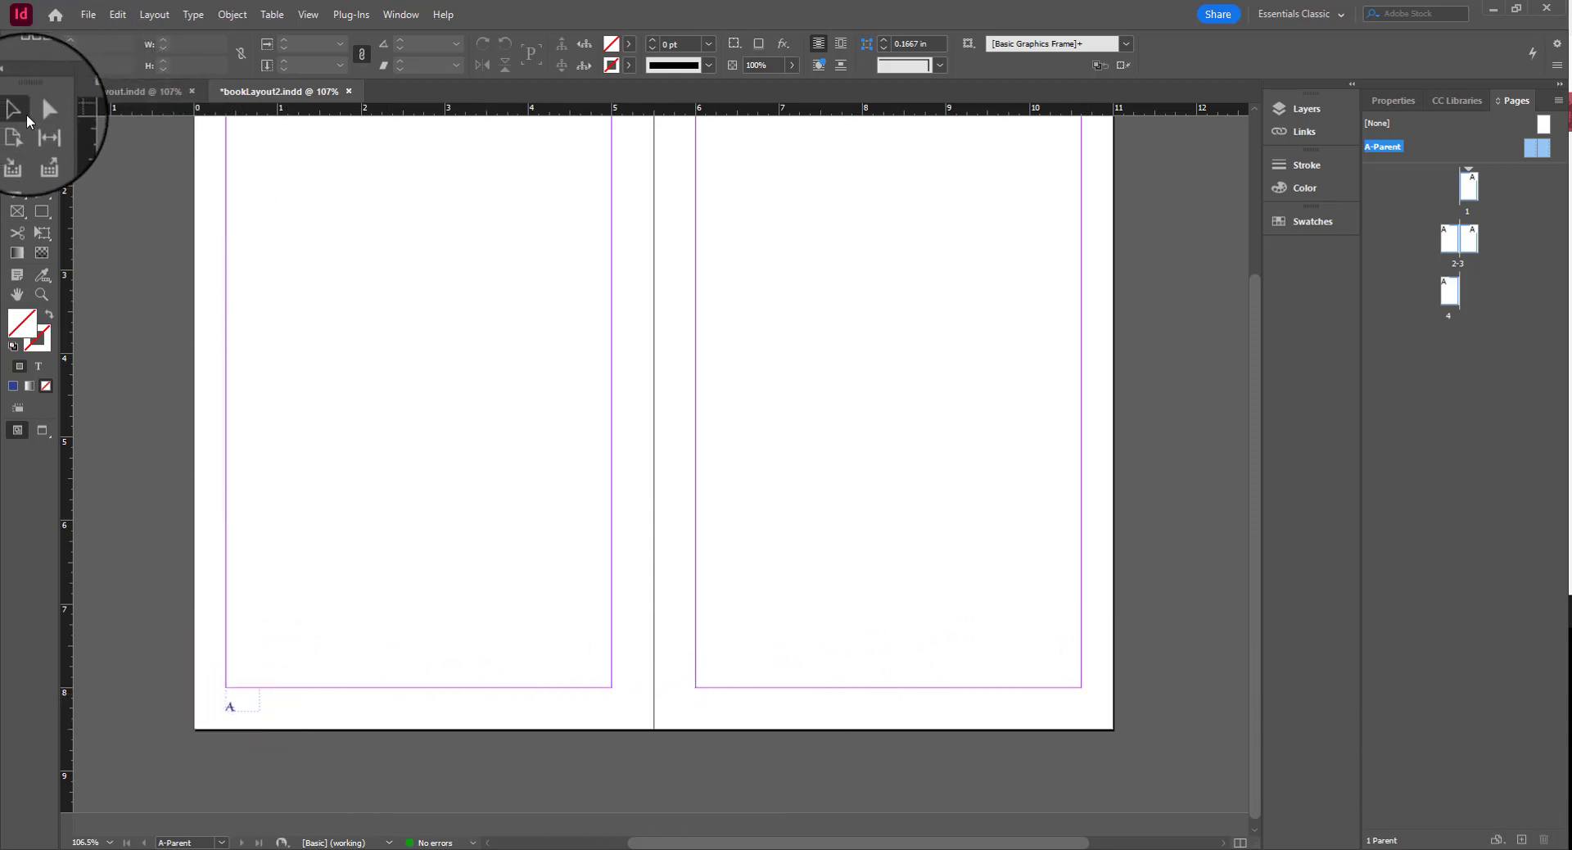
pyautogui.click(259, 706)
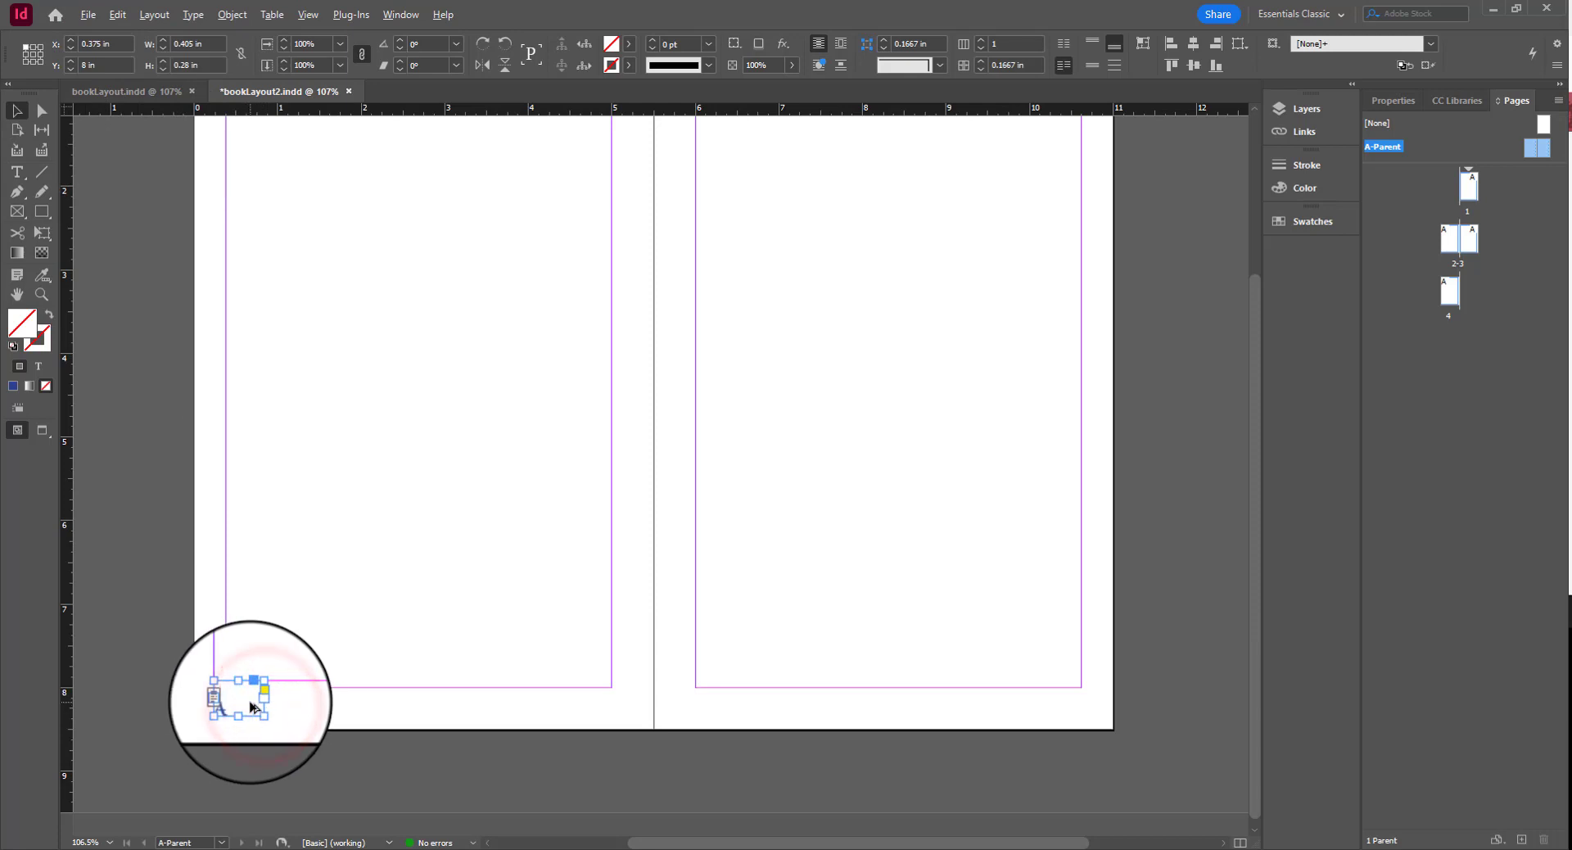
pyautogui.moveTo(250, 702); pyautogui.dragTo(1077, 706)
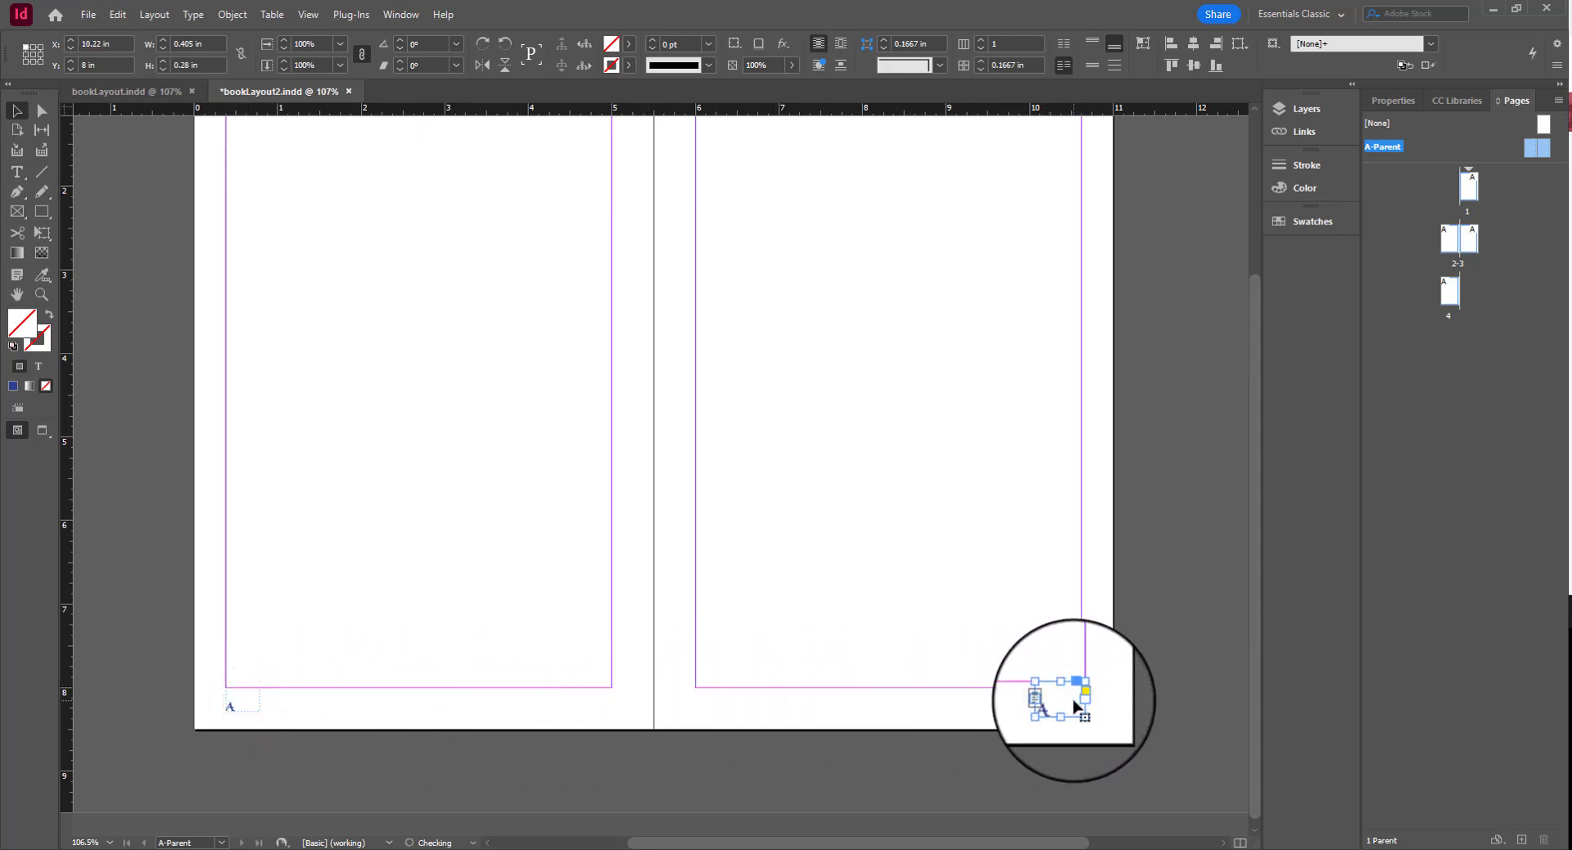
# Step: Right-align the page-number marker in the copied frame on the right A-Parent page
pyautogui.doubleClick(1076, 705)
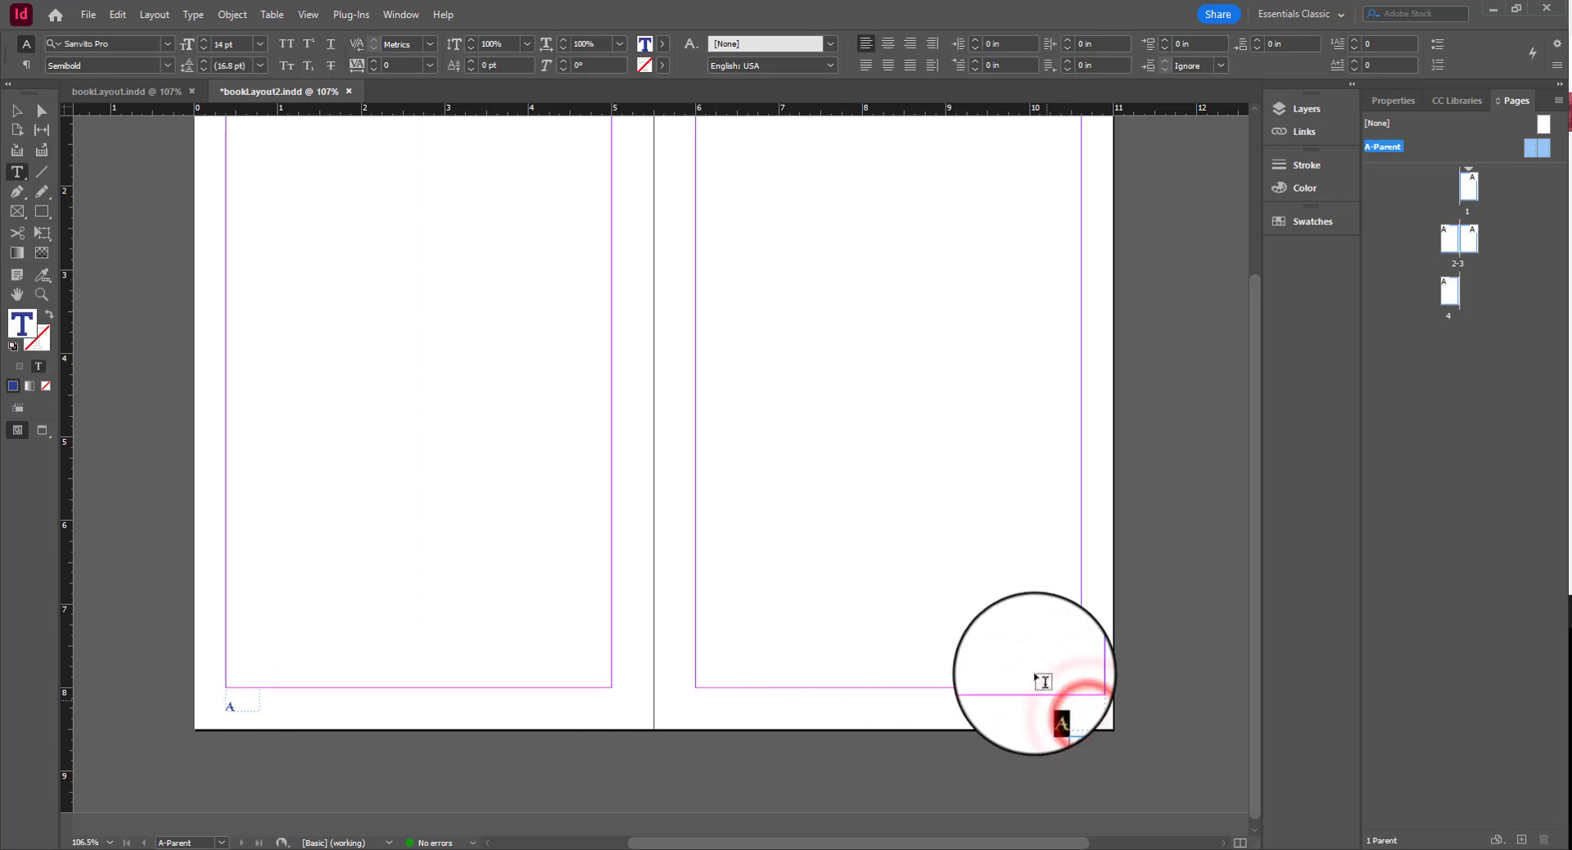
pyautogui.click(914, 47)
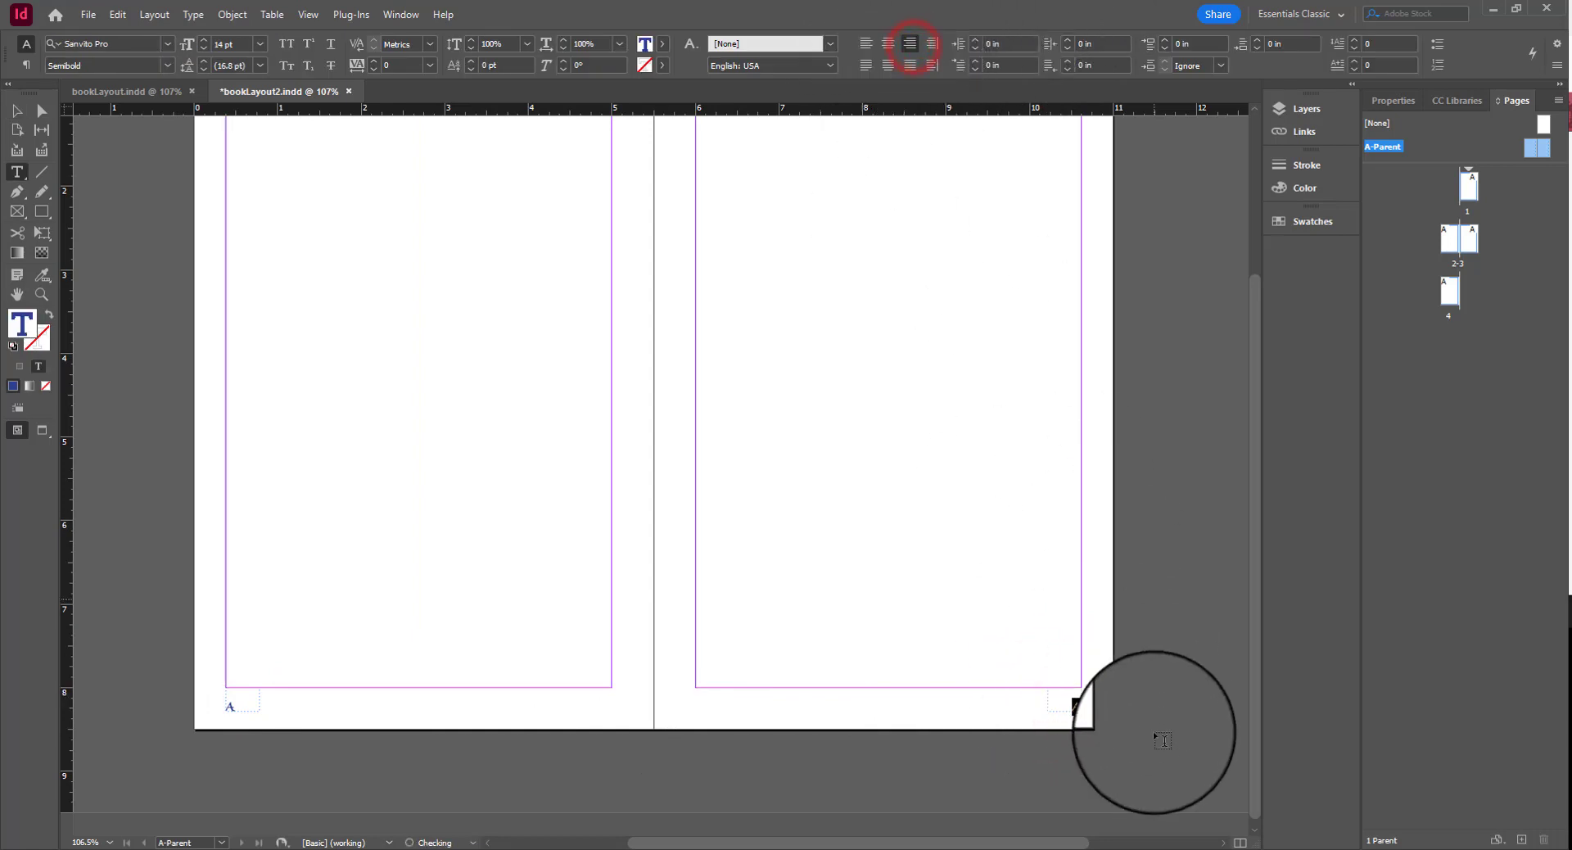
pyautogui.click(1069, 701)
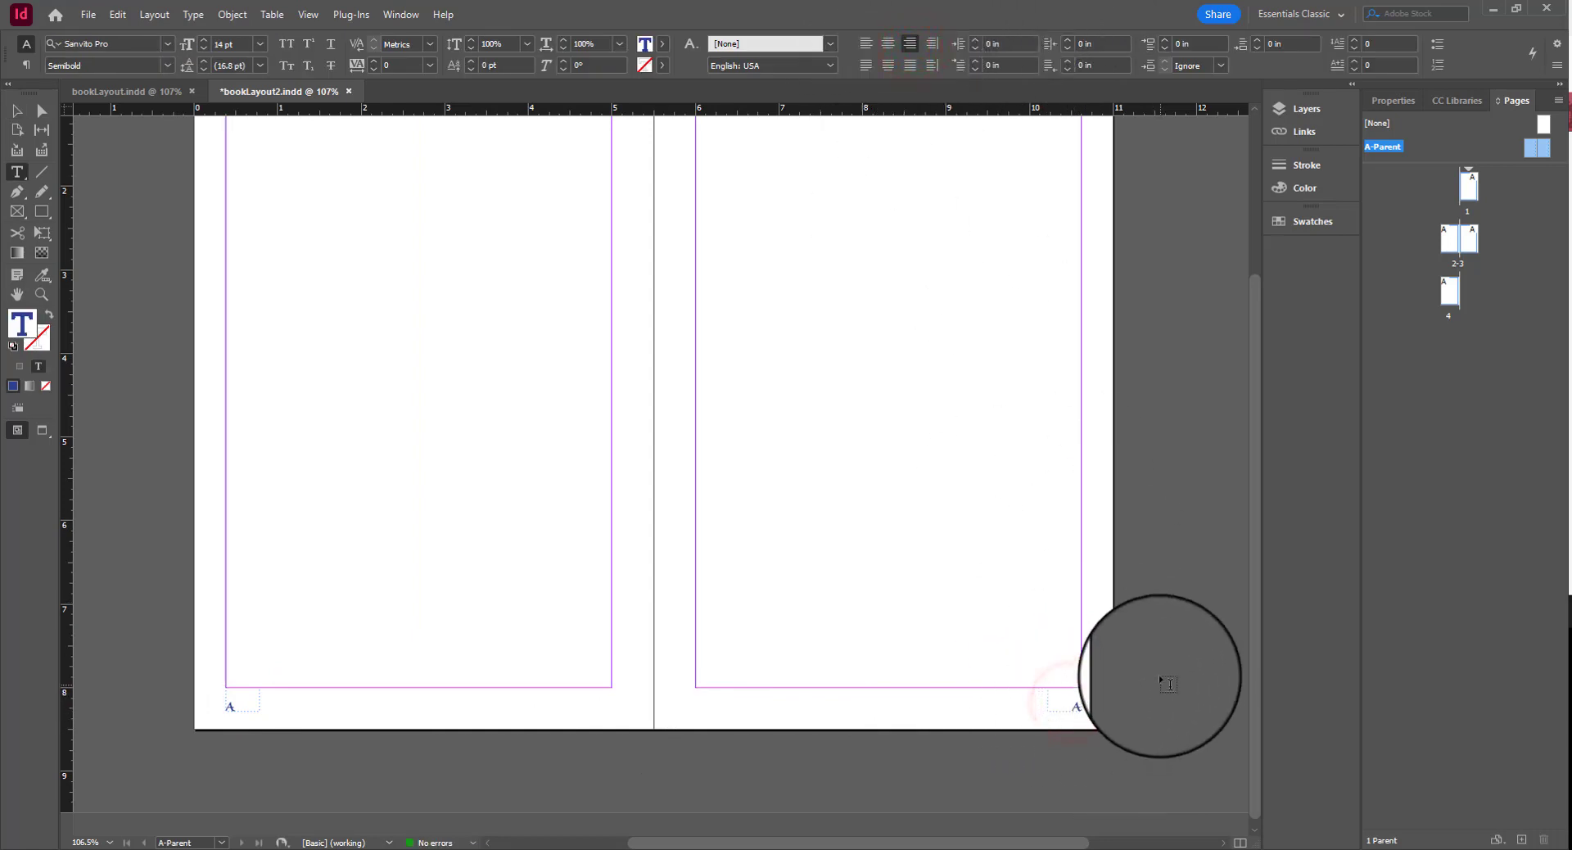
# Step: Duplicate the right A-Parent page's page-number frame in place and widen the copy to 4.625 in, spanning both margins from X 6 in
pyautogui.press('Escape')
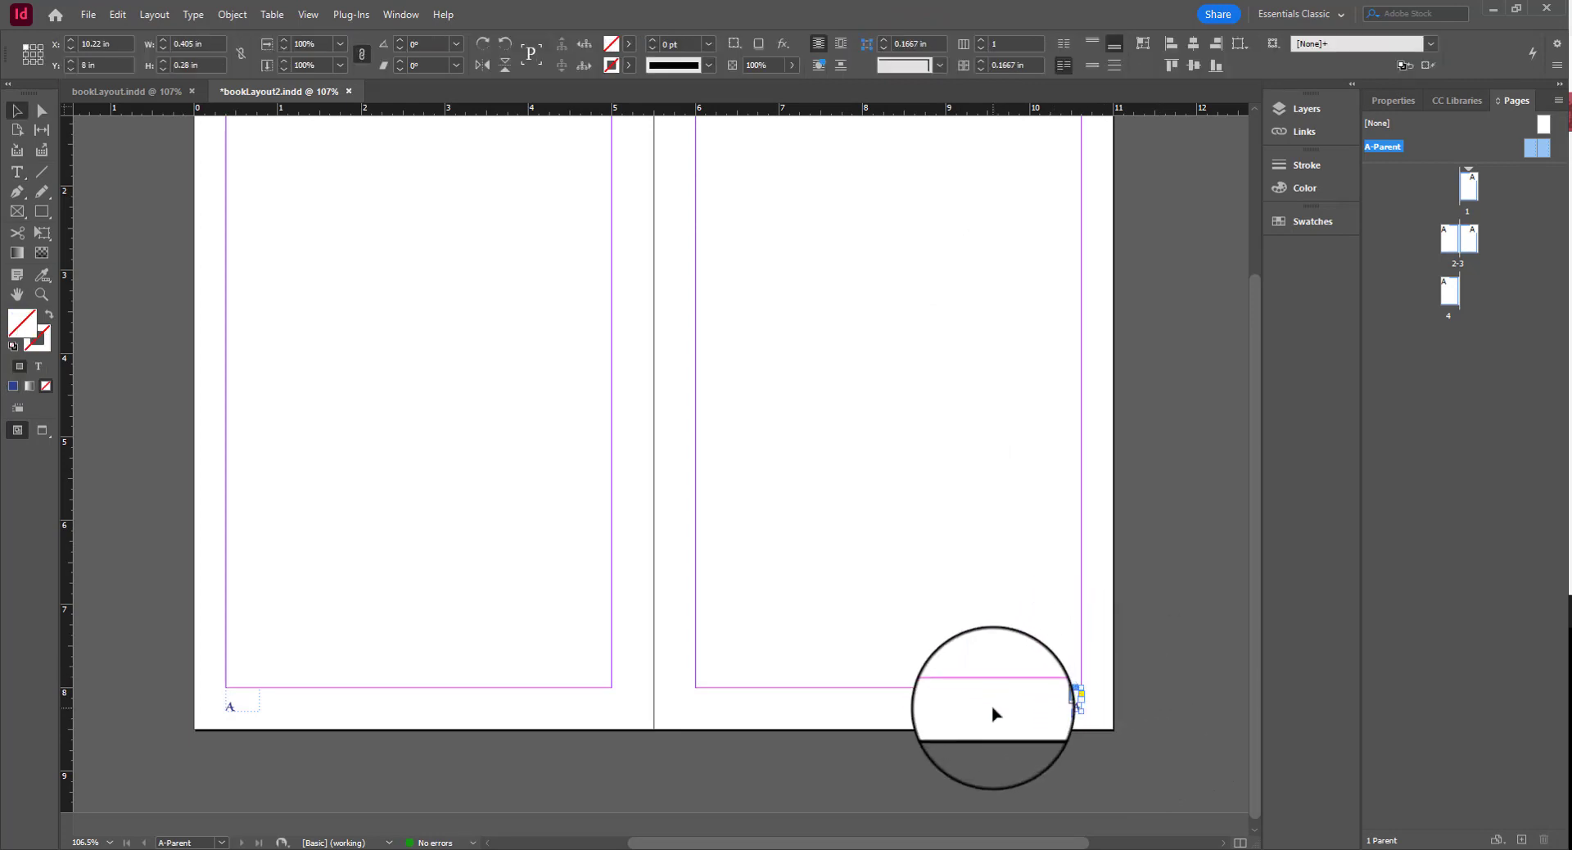
pyautogui.click(997, 710)
pyautogui.click(1058, 705)
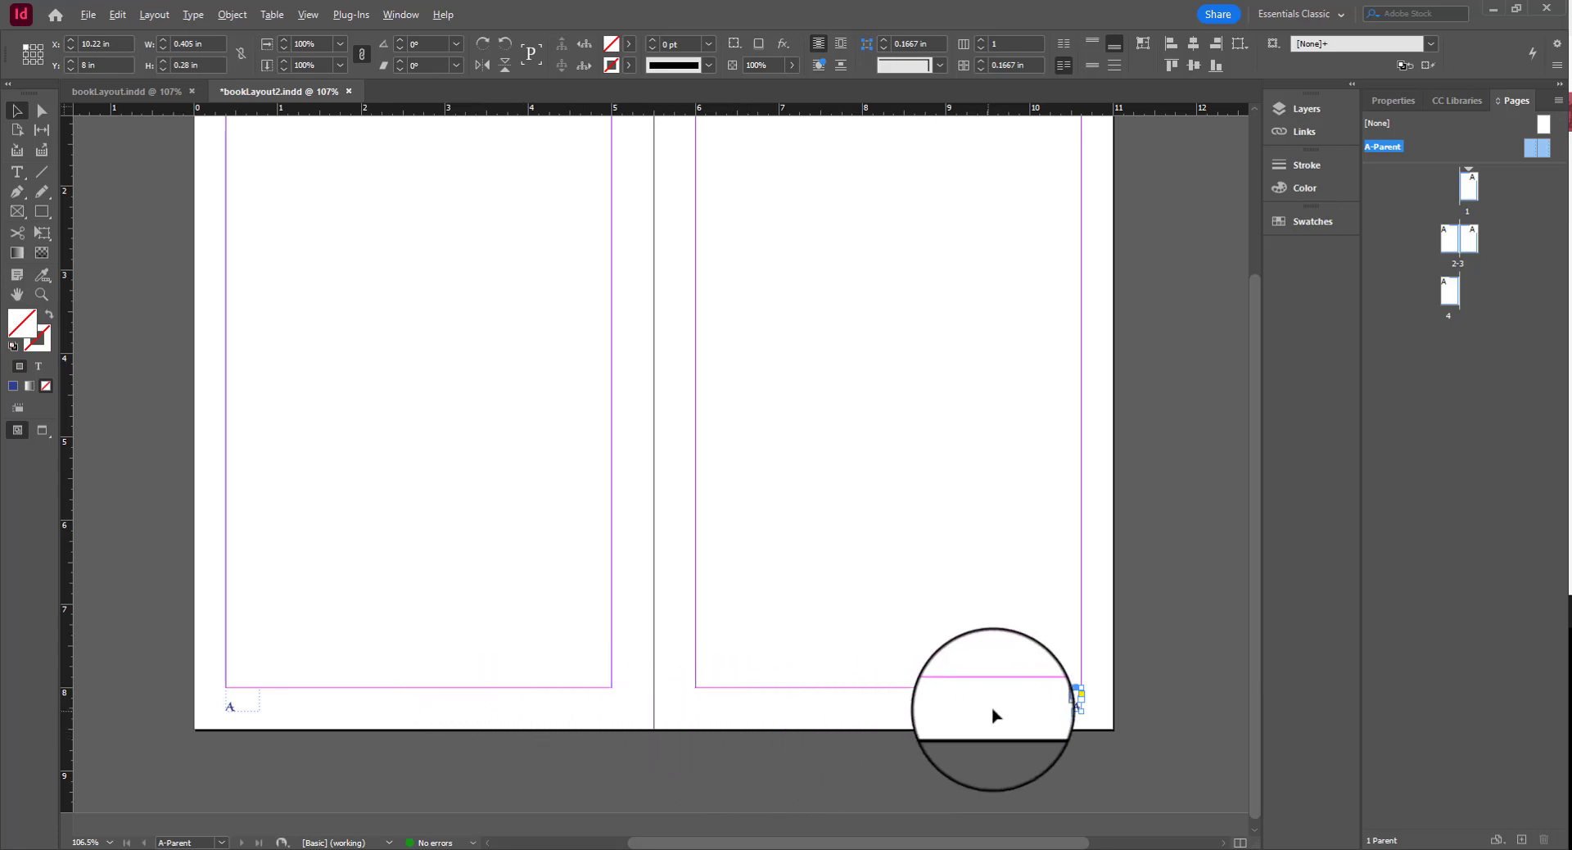
pyautogui.moveTo(1050, 702)
pyautogui.mouseDown()
pyautogui.moveTo(714, 703)
pyautogui.moveTo(1081, 700)
pyautogui.mouseUp()
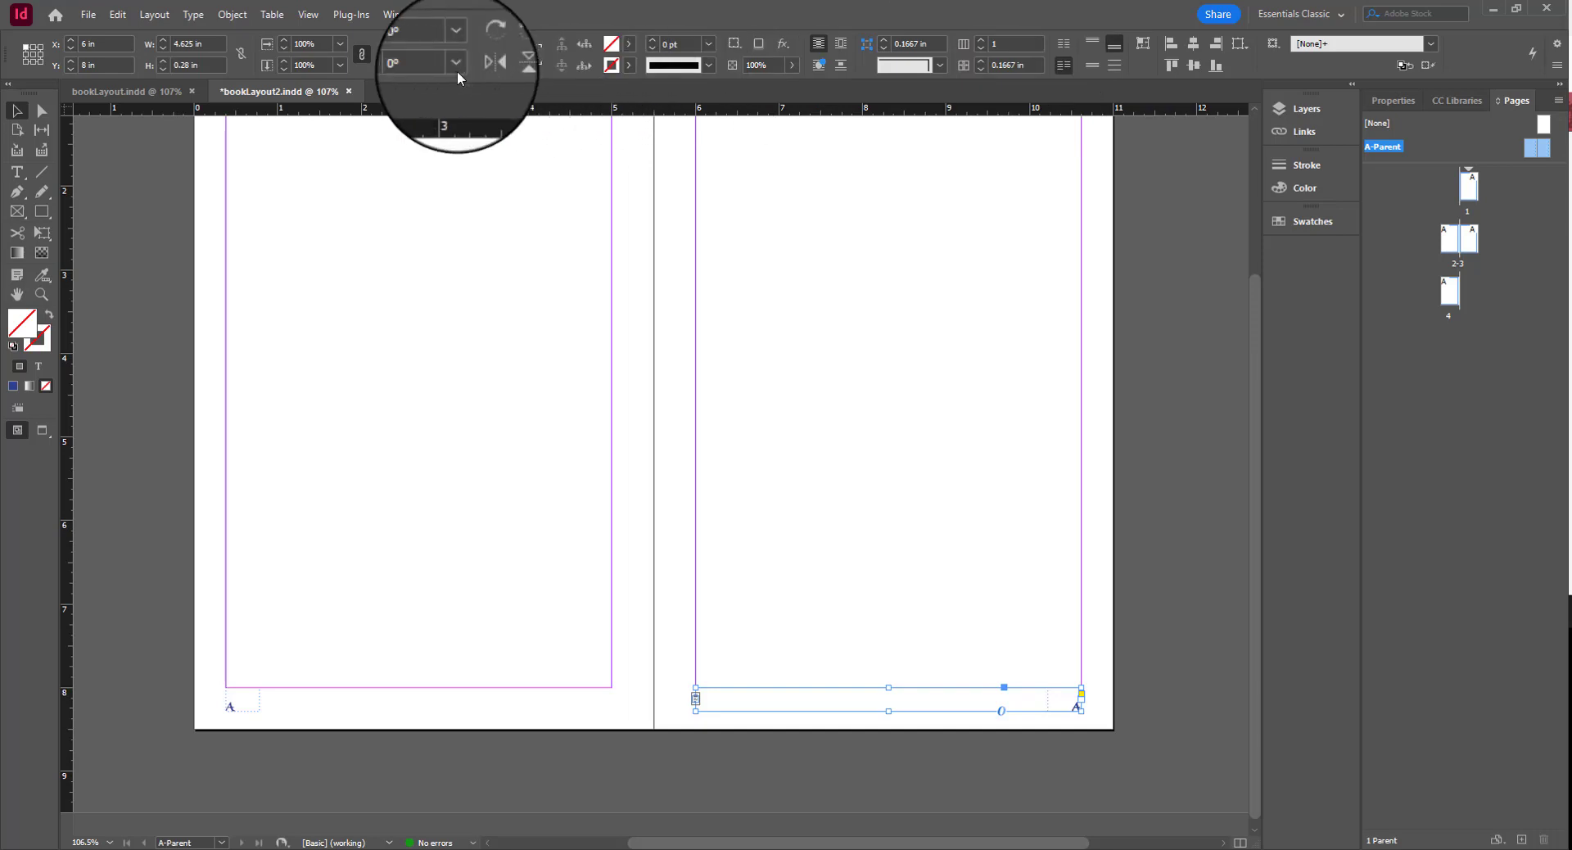
# Step: Centre-align the text in the wide footer frame and replace it with "by Mark Twain"
pyautogui.click(16, 172)
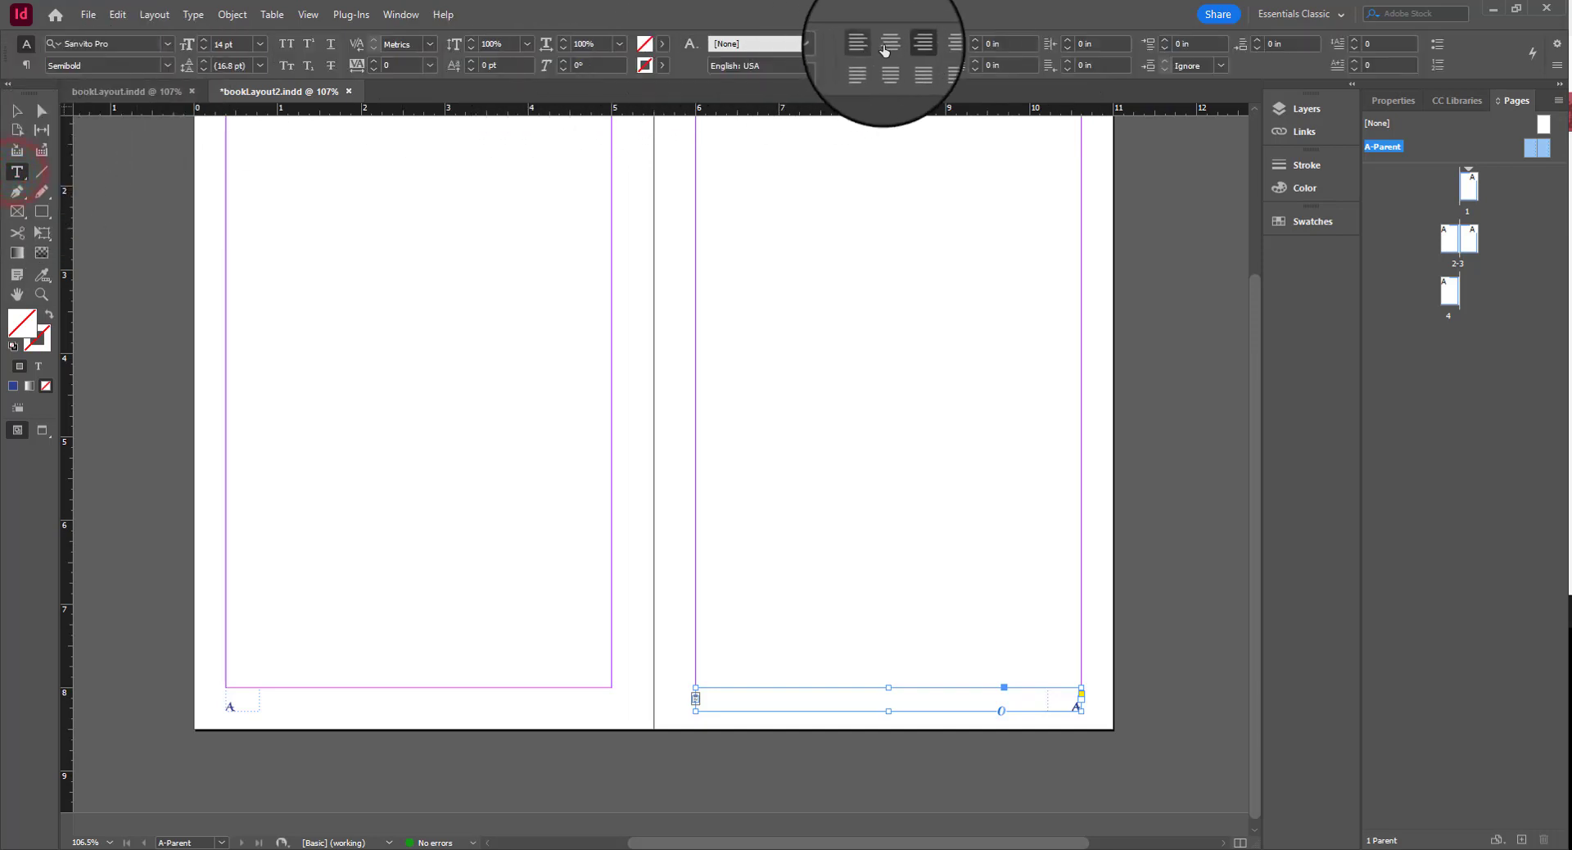
pyautogui.click(898, 702)
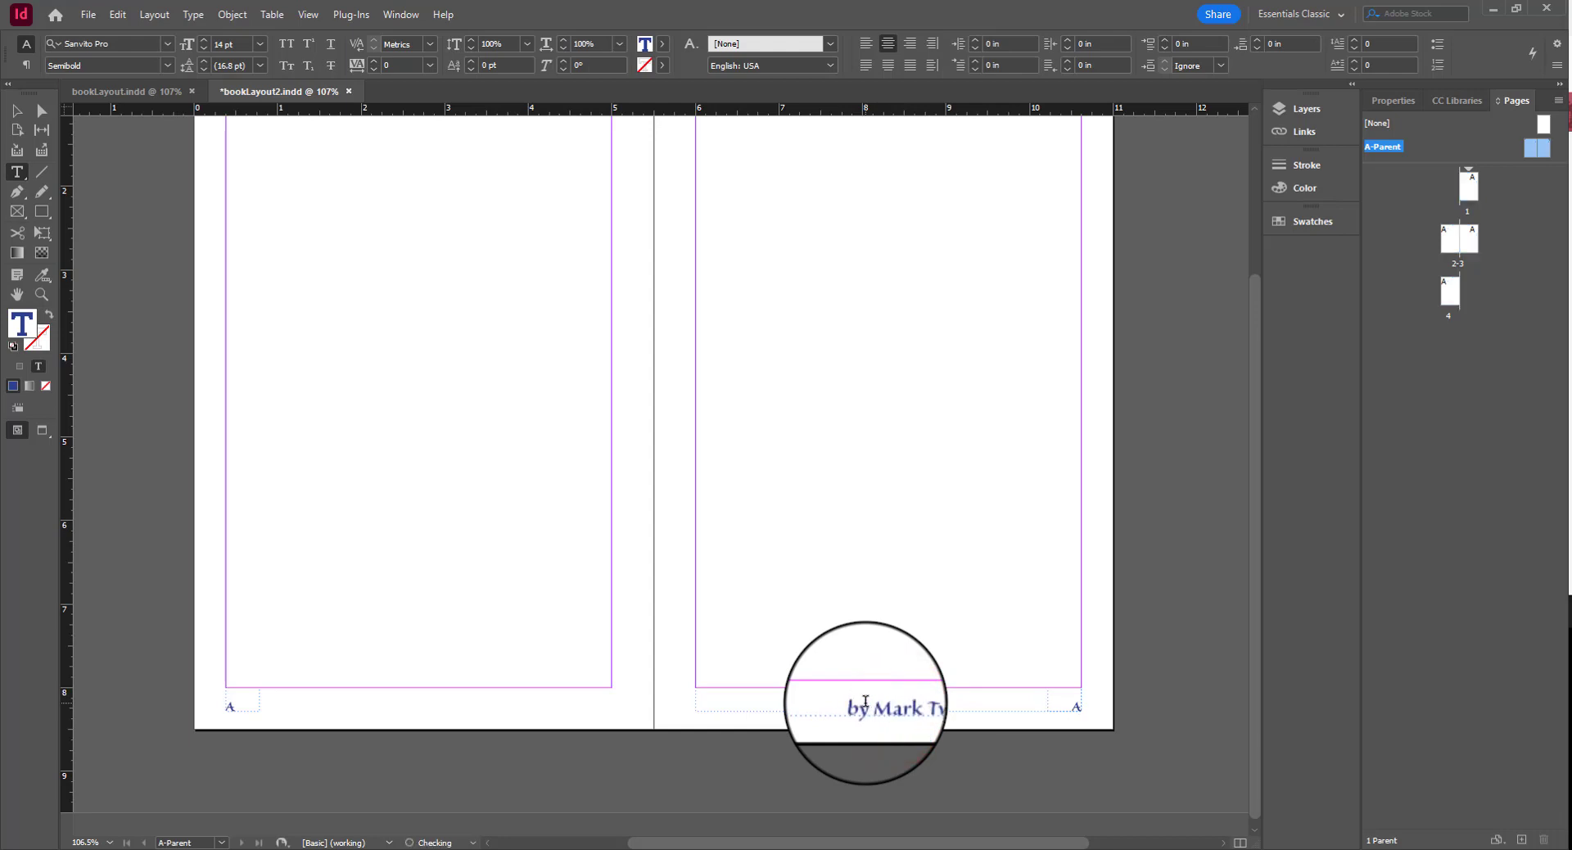
pyautogui.press('Escape')
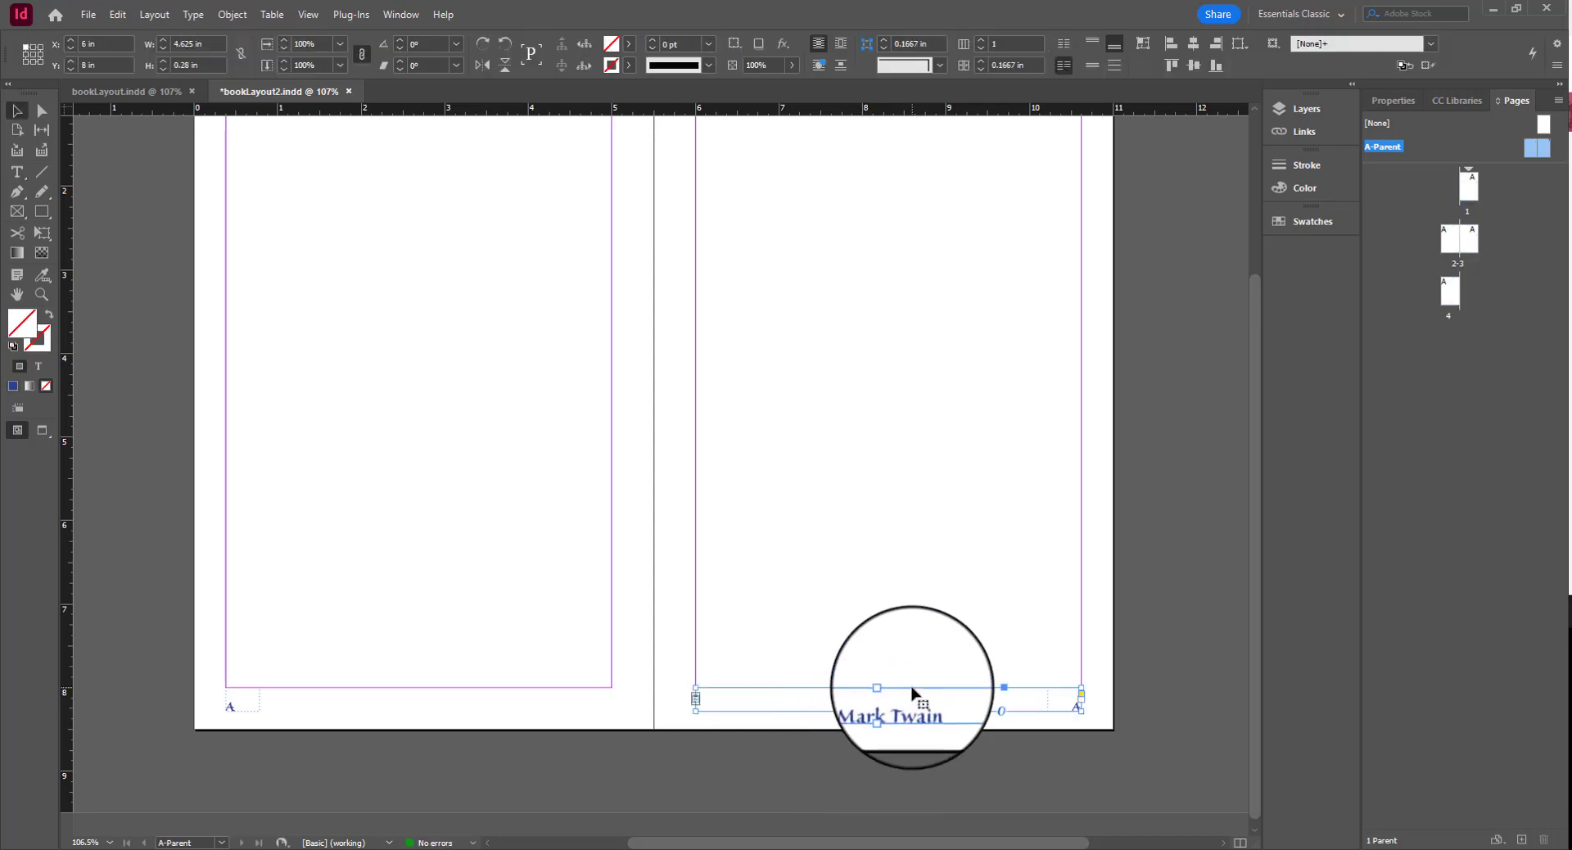
# Step: Copy the author footer frame straight across to the left A-Parent page at X 0.375 in and change its text to "The Adventures of Huckleberry Finn"
pyautogui.moveTo(909, 704); pyautogui.dragTo(343, 707)
pyautogui.doubleClick(425, 712)
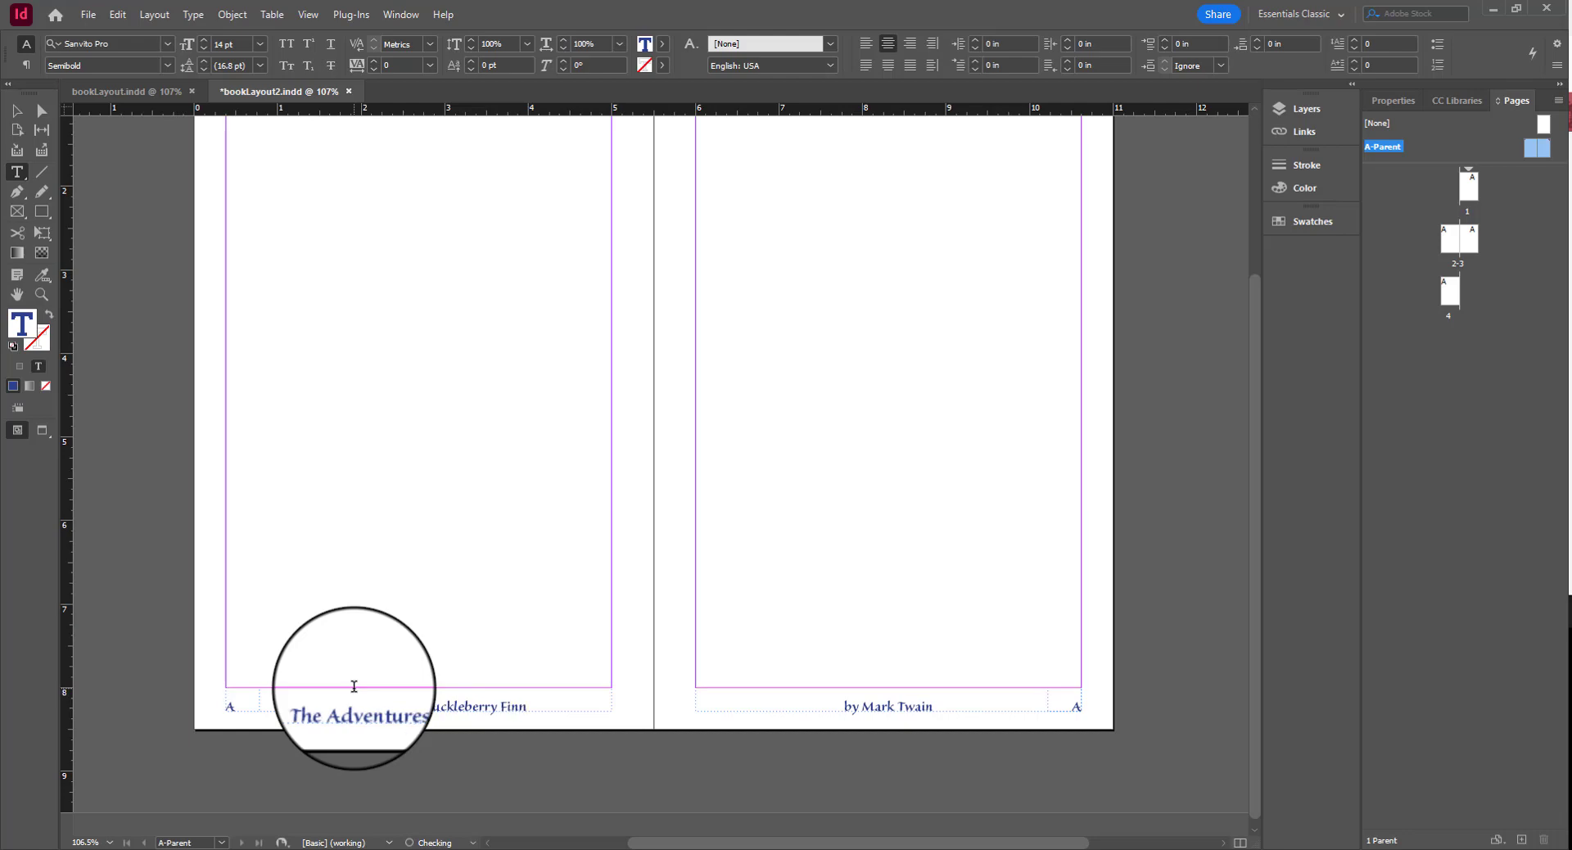
# Step: Check the book's title on the Project Gutenberg page in the browser, return to InDesign and deselect the title footer frame
pyautogui.hotkey('alt', 'Tab')
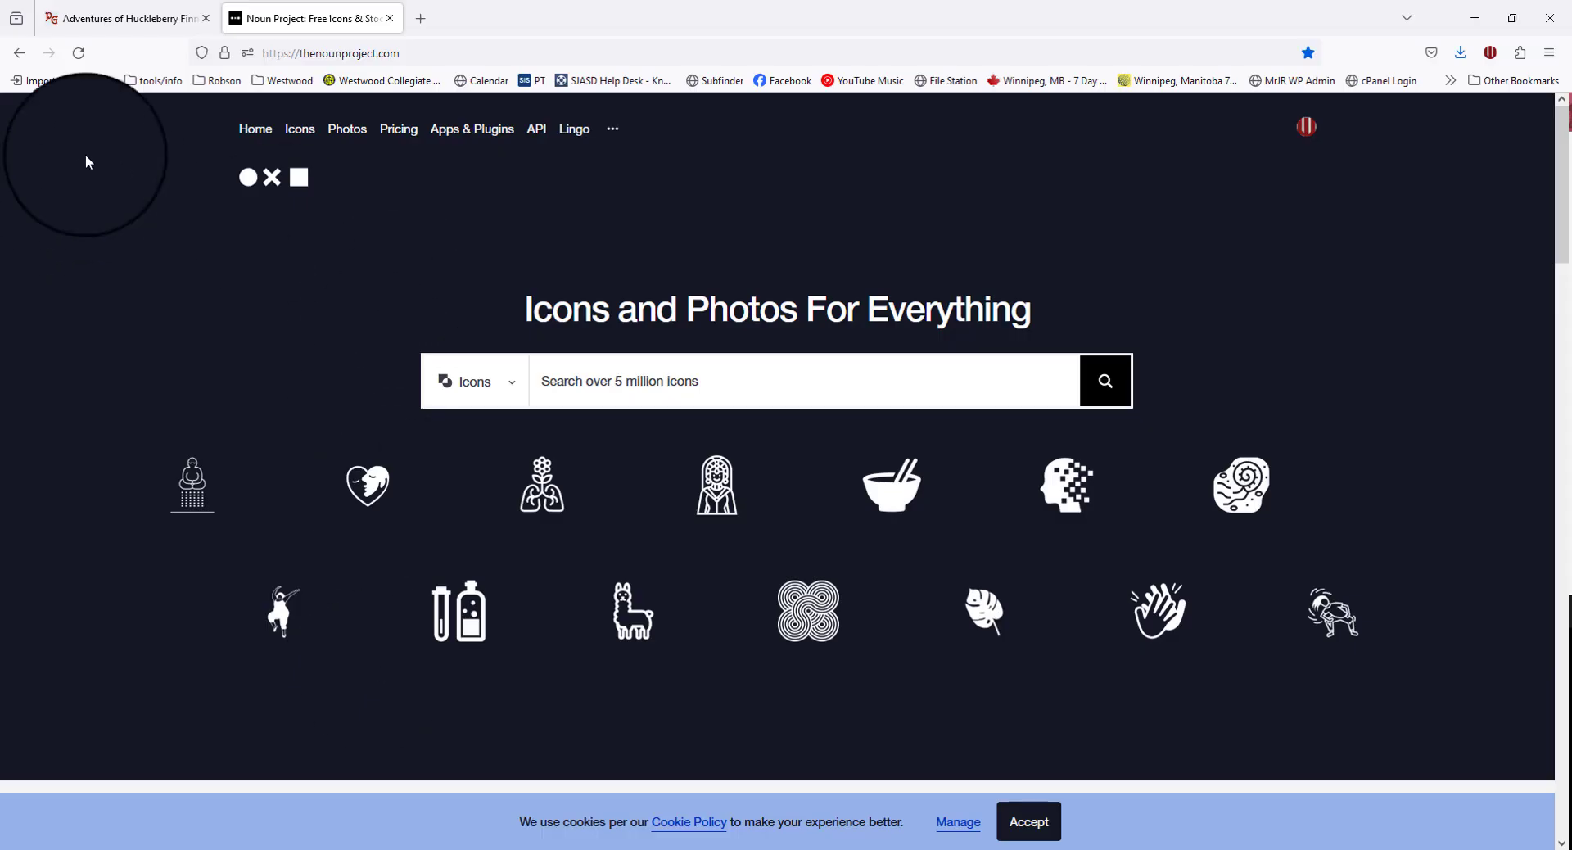
pyautogui.click(102, 18)
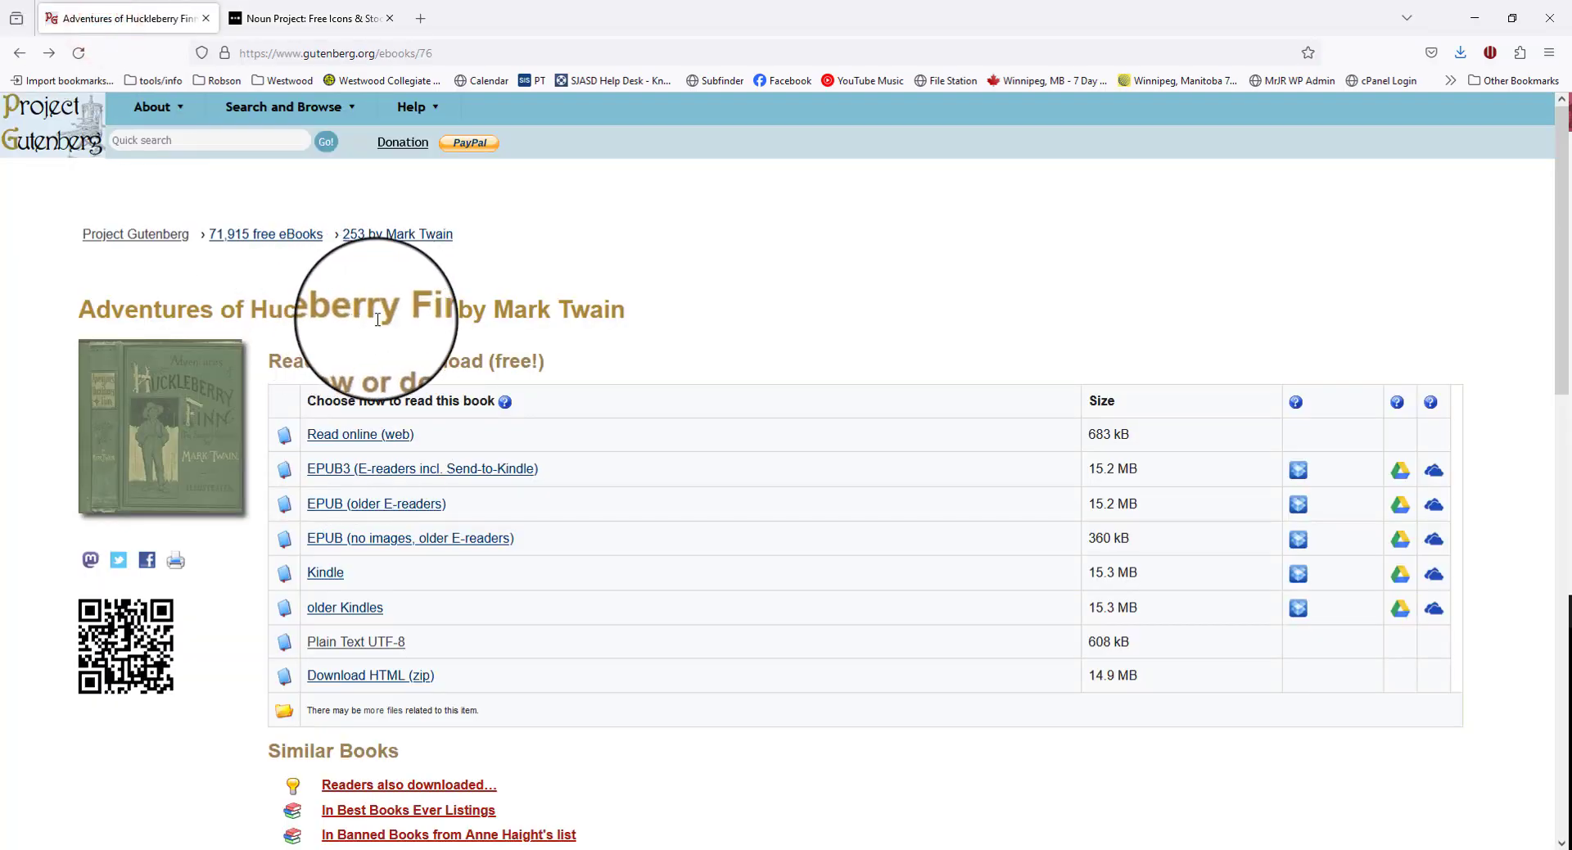
pyautogui.hotkey('alt', 'Tab')
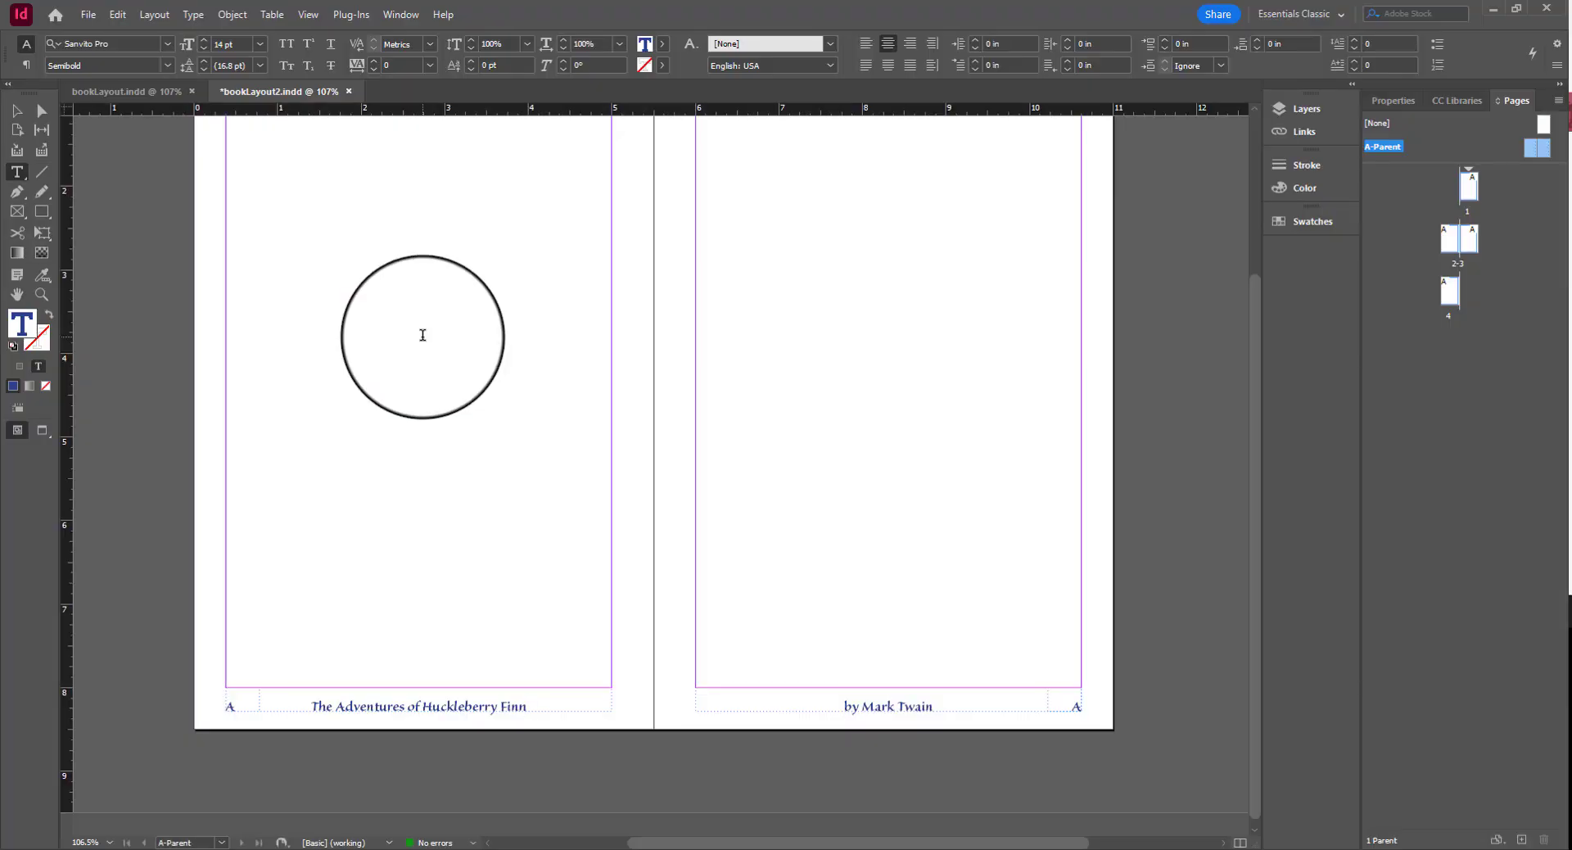
pyautogui.press('Escape')
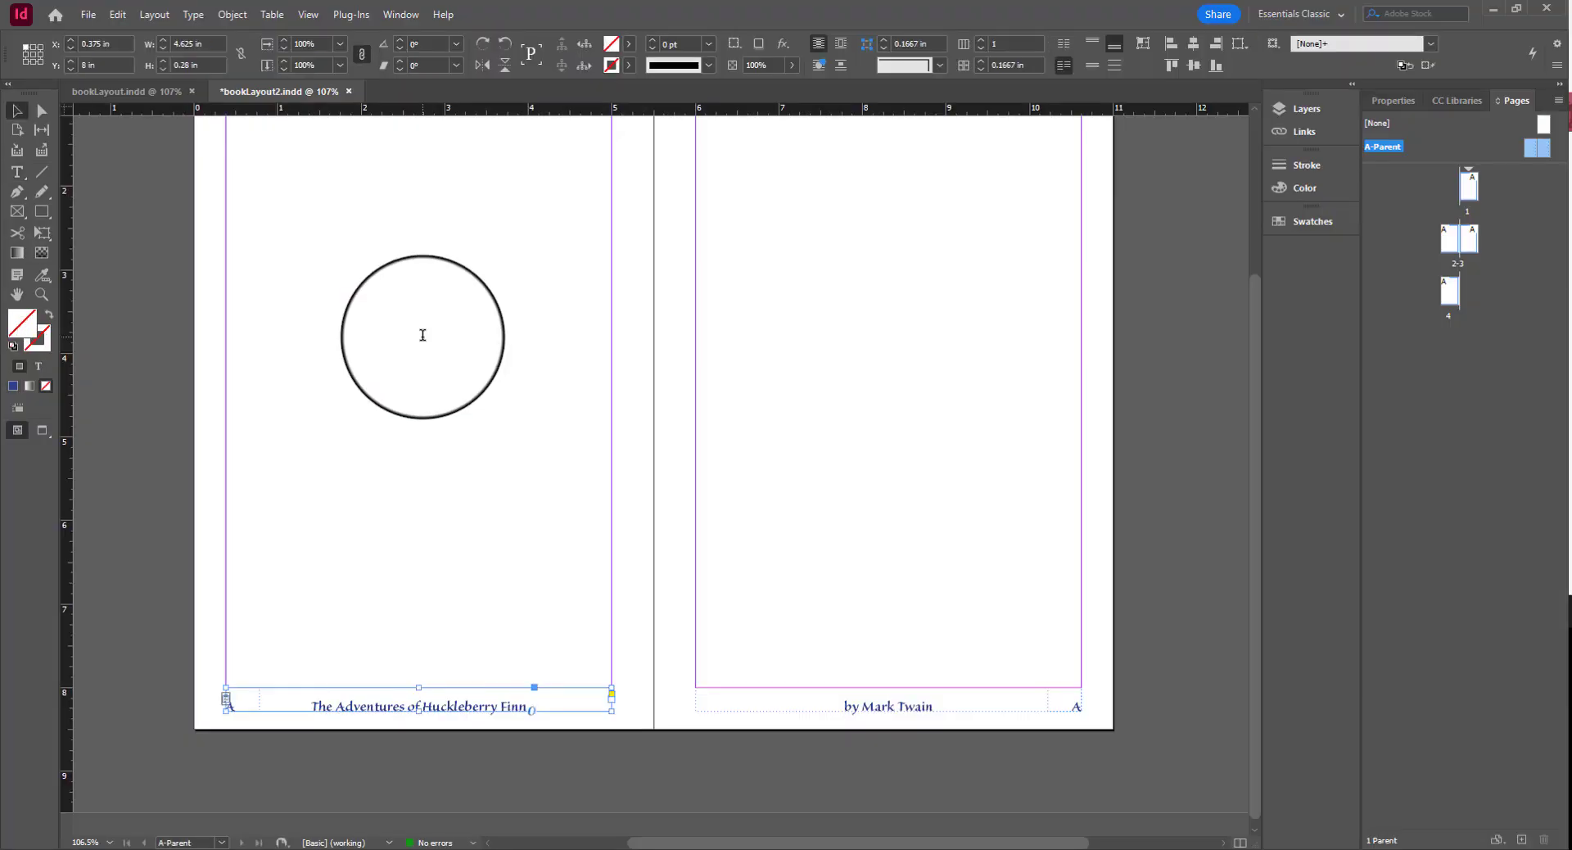
pyautogui.click(663, 692)
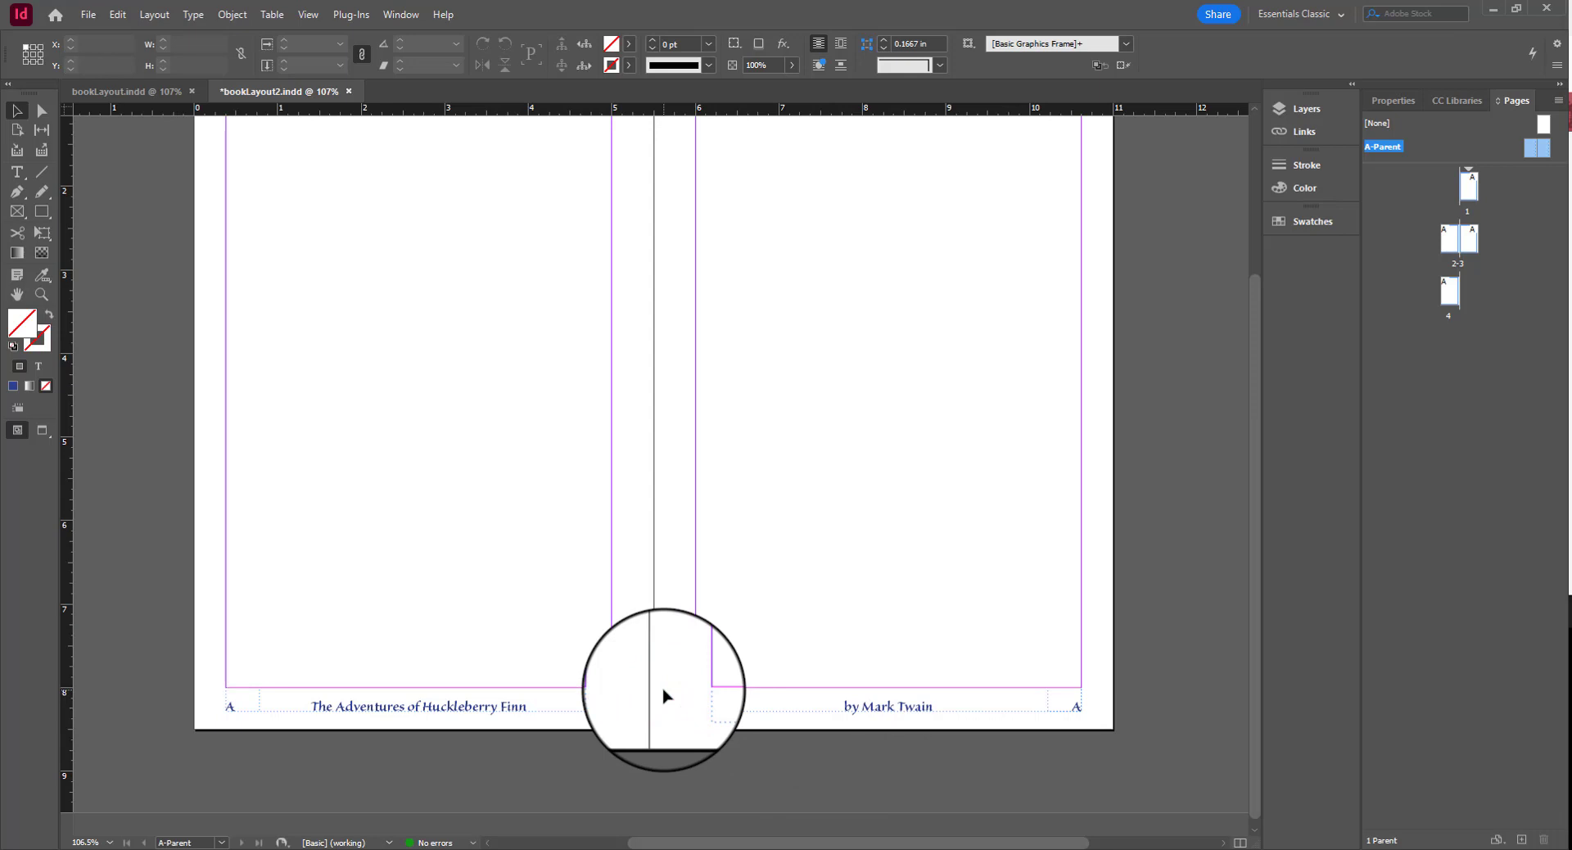
# Step: Review the full A-Parent spread, from the upper margins down to the title, author and page-number footers
pyautogui.scroll(3, 654, 620)
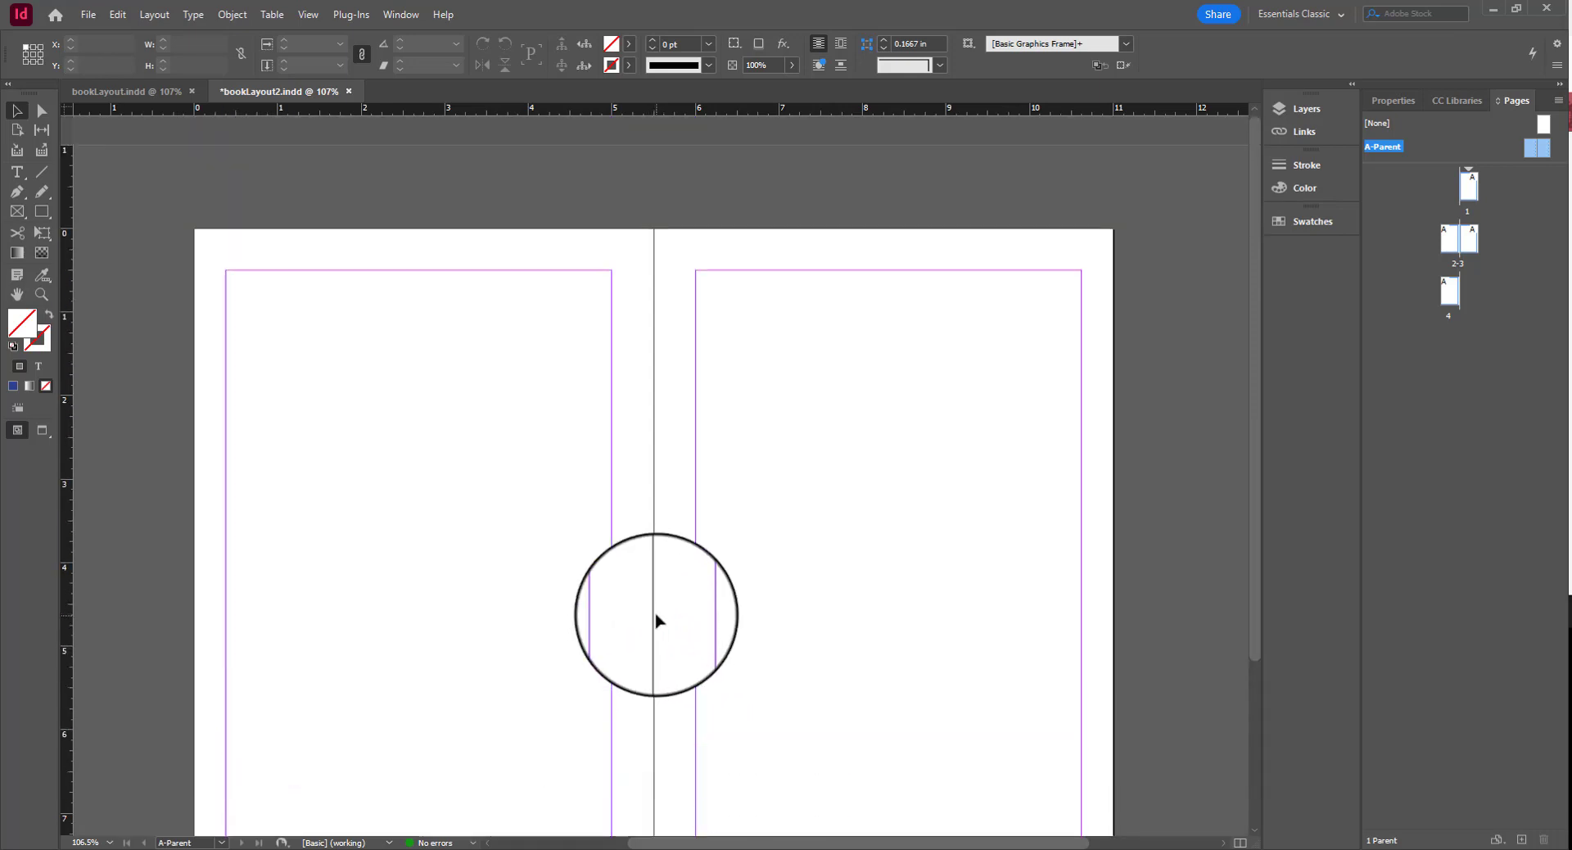
pyautogui.scroll(-3, 655, 616)
pyautogui.scroll(1, 654, 610)
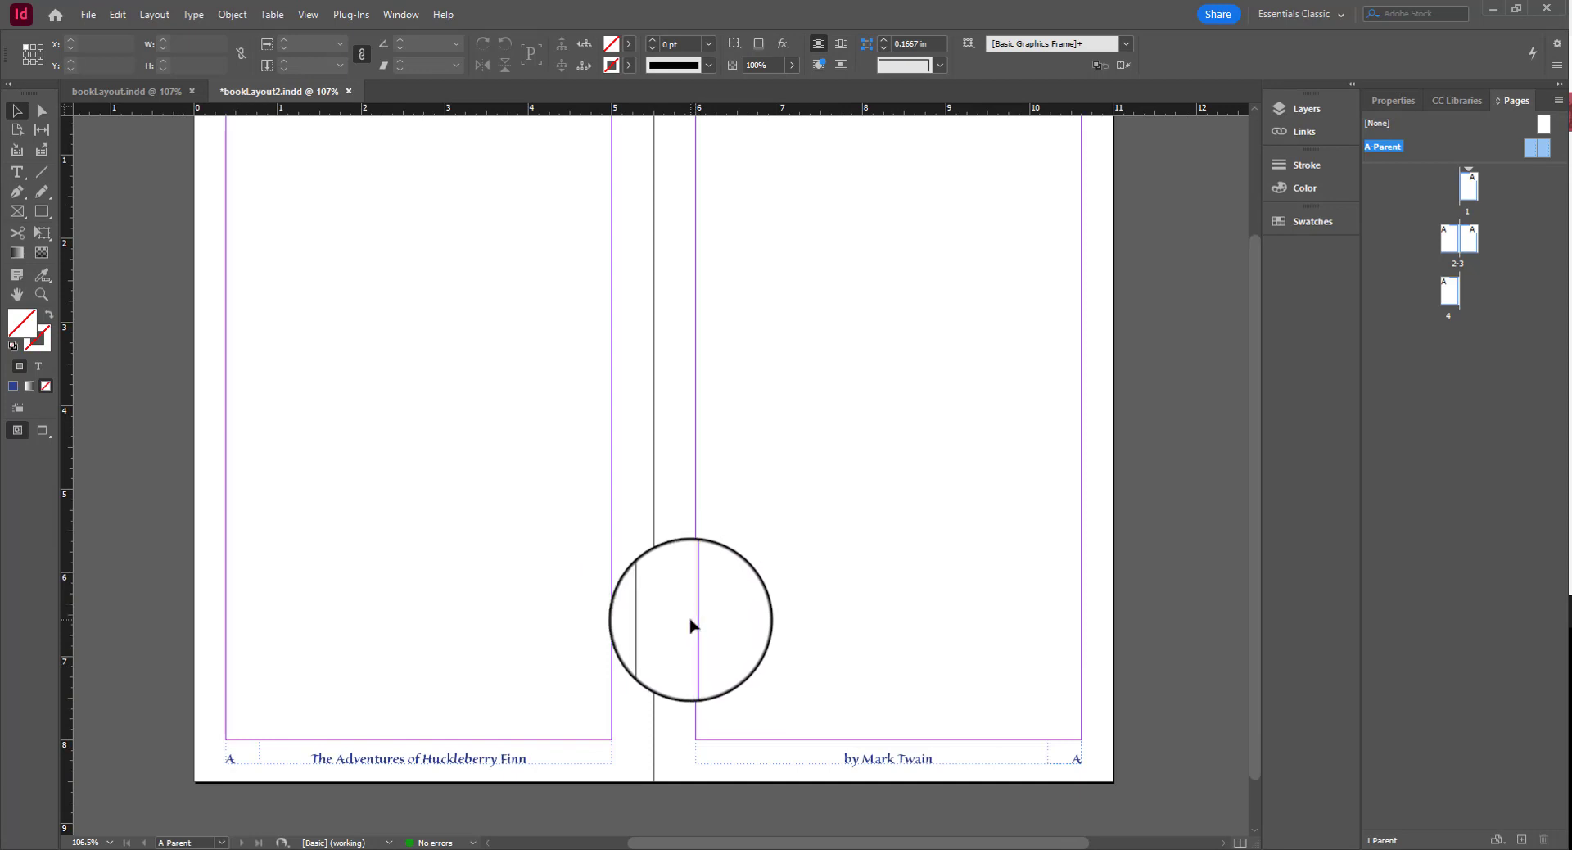
pyautogui.scroll(1, 690, 625)
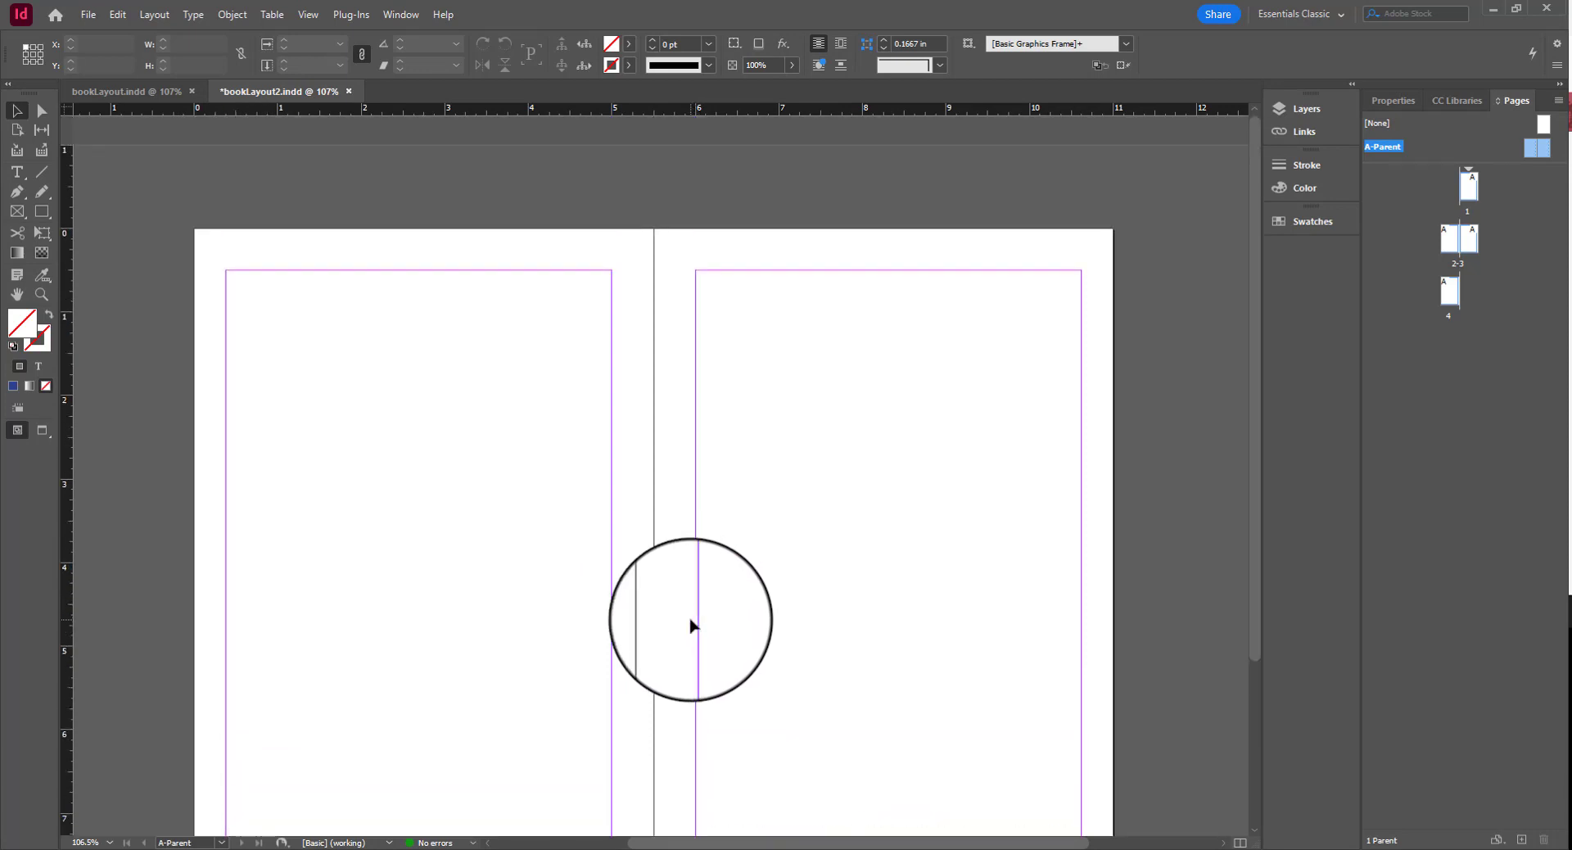
pyautogui.scroll(-2, 695, 625)
pyautogui.scroll(2, 709, 616)
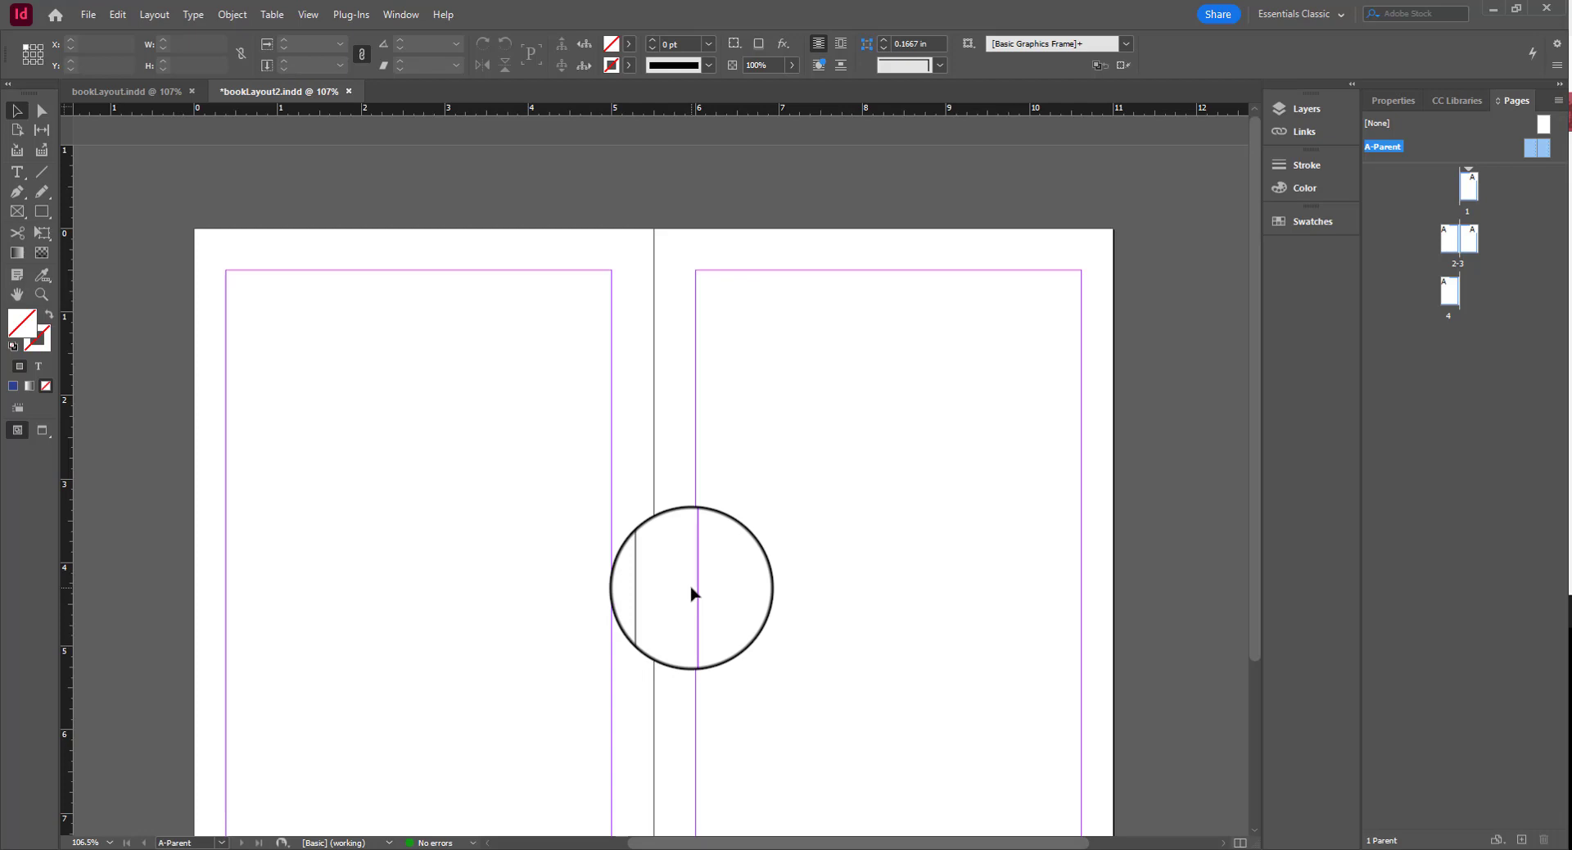
pyautogui.scroll(-5, 669, 367)
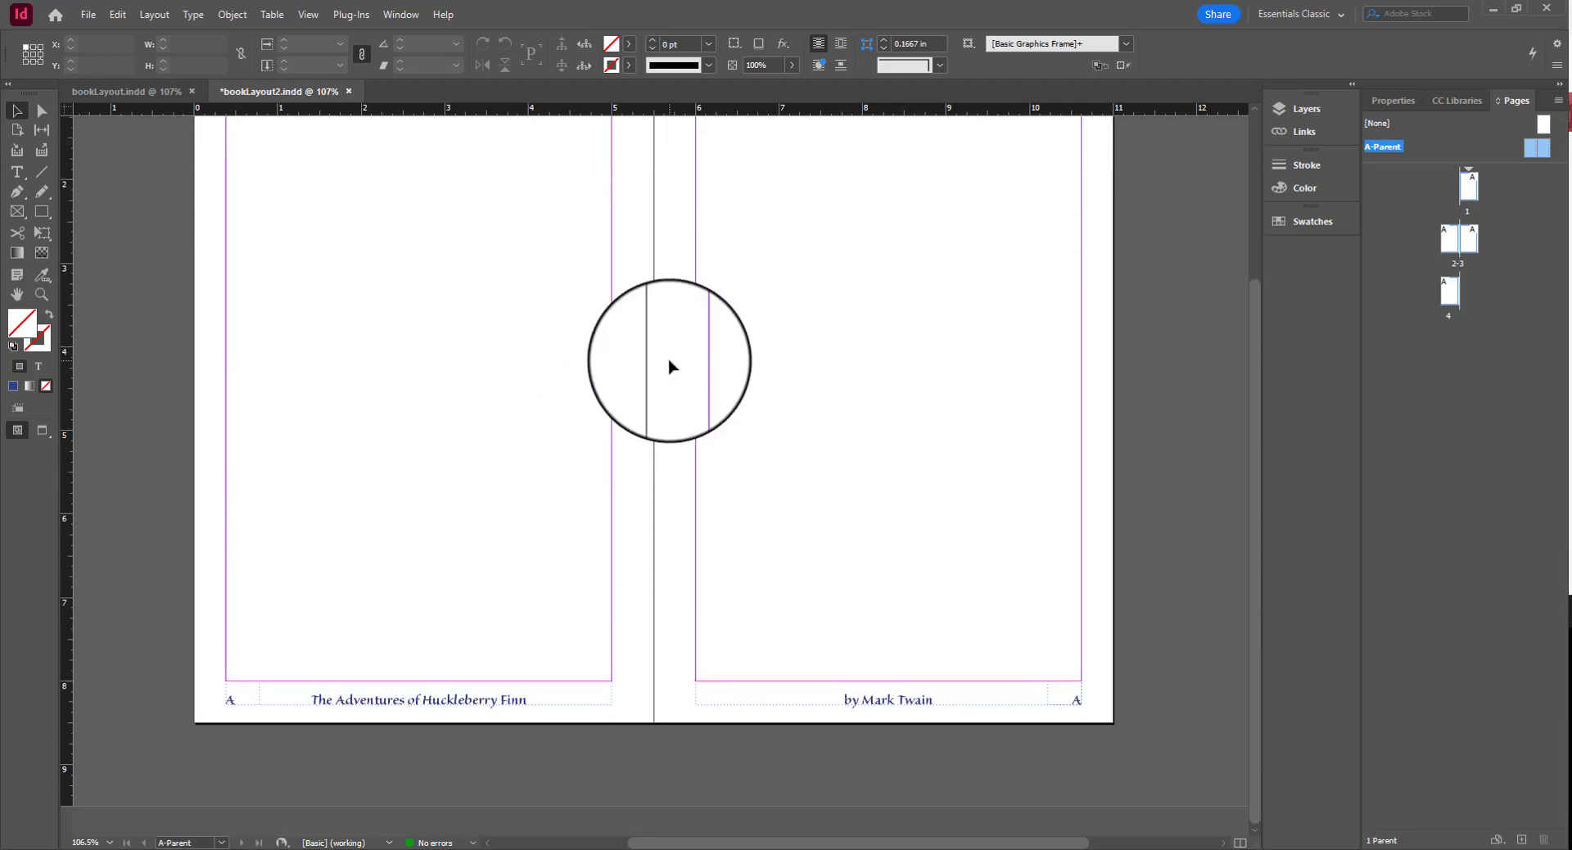
pyautogui.scroll(5, 365, 373)
pyautogui.scroll(-5, 395, 299)
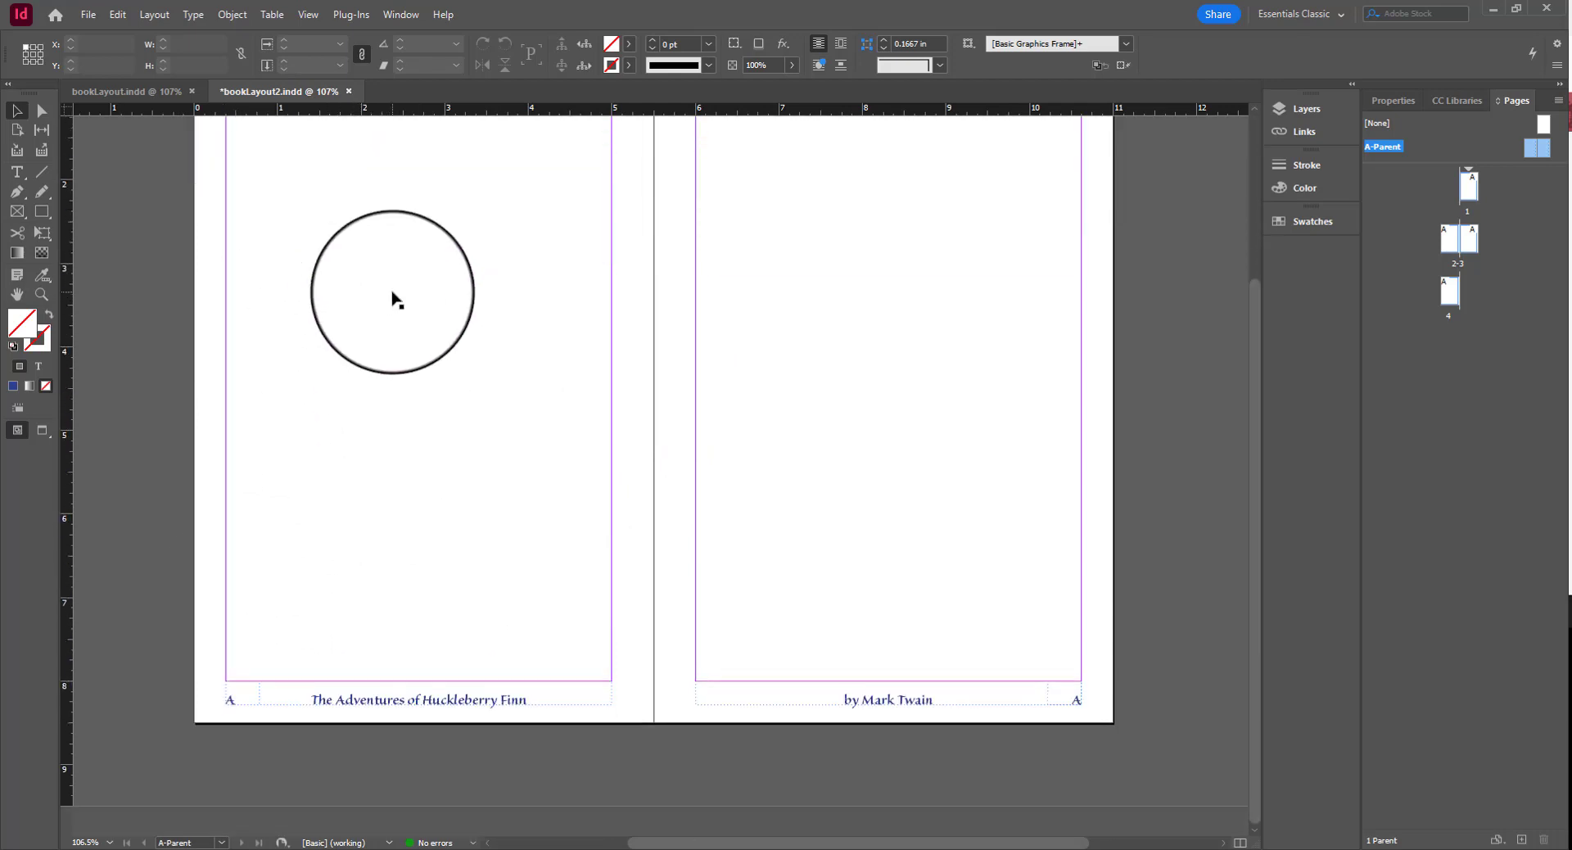